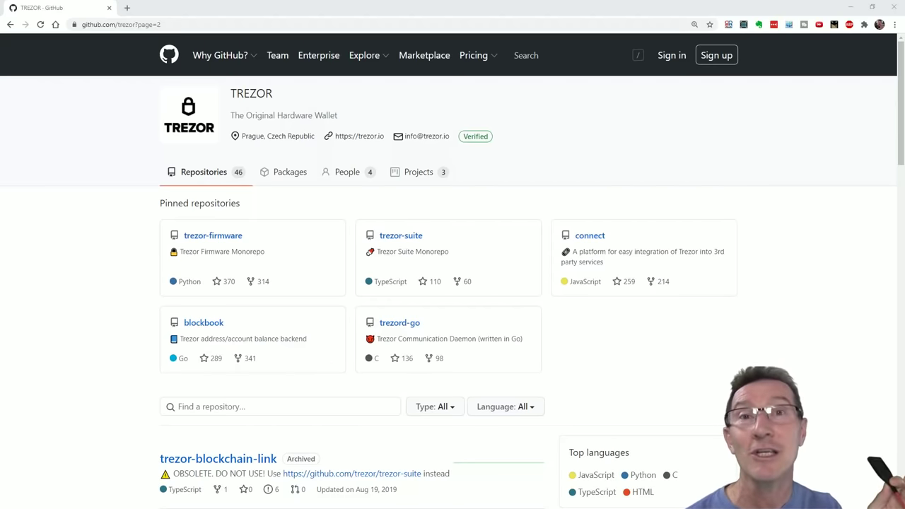
Open the trezor-firmware repository from the first page of TREZOR's repository list and look through its files
{"action": "left_click", "coordinate": [113, 214]}
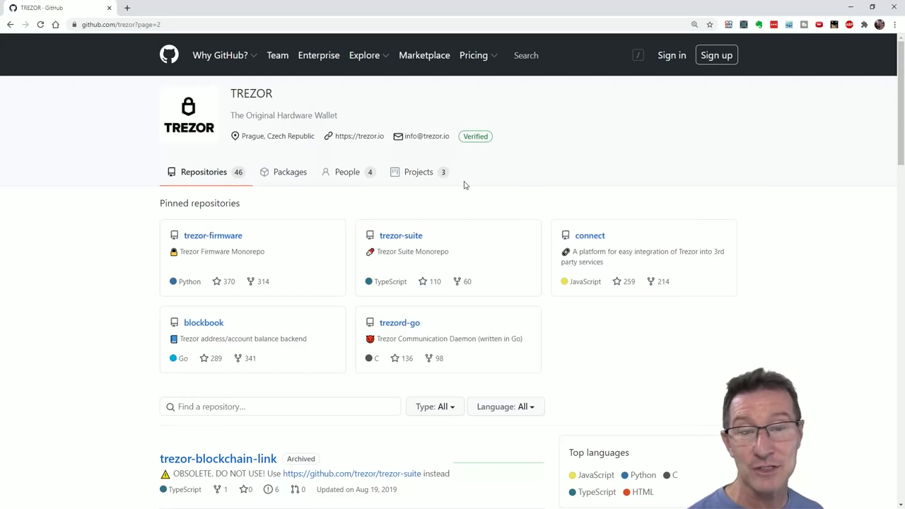
{"action": "scroll", "coordinate": [525, 202], "scroll_direction": "down", "scroll_amount": 2}
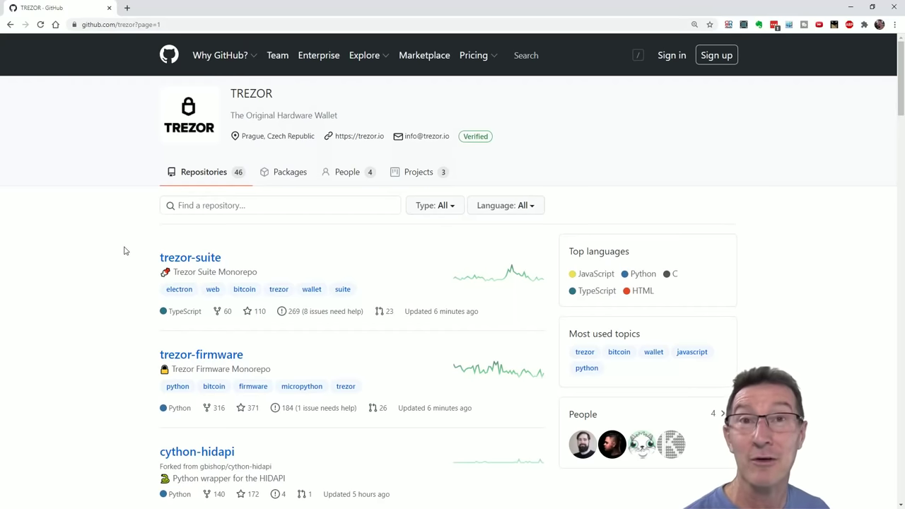
{"action": "scroll", "coordinate": [134, 242], "scroll_direction": "down", "scroll_amount": 2}
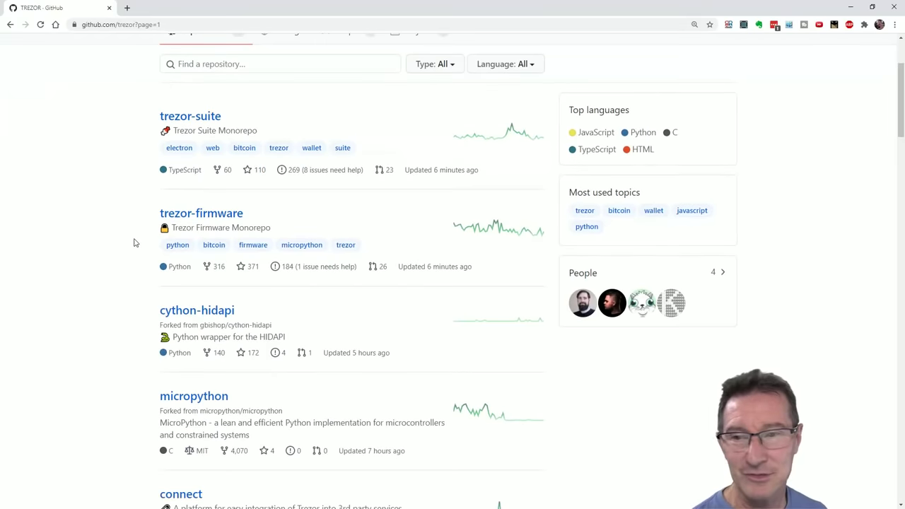
{"action": "left_click", "coordinate": [214, 217]}
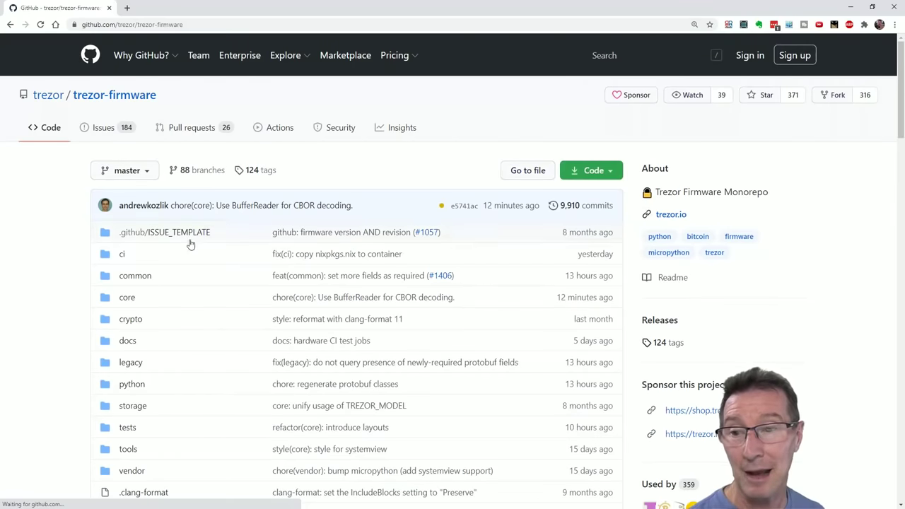
{"action": "scroll", "coordinate": [165, 319], "scroll_direction": "down", "scroll_amount": 2}
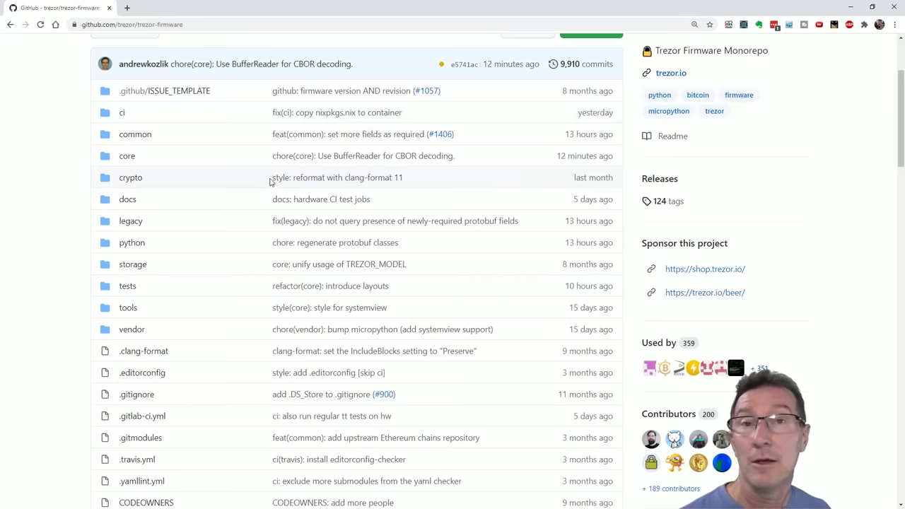
{"action": "scroll", "coordinate": [270, 183], "scroll_direction": "down", "scroll_amount": 5}
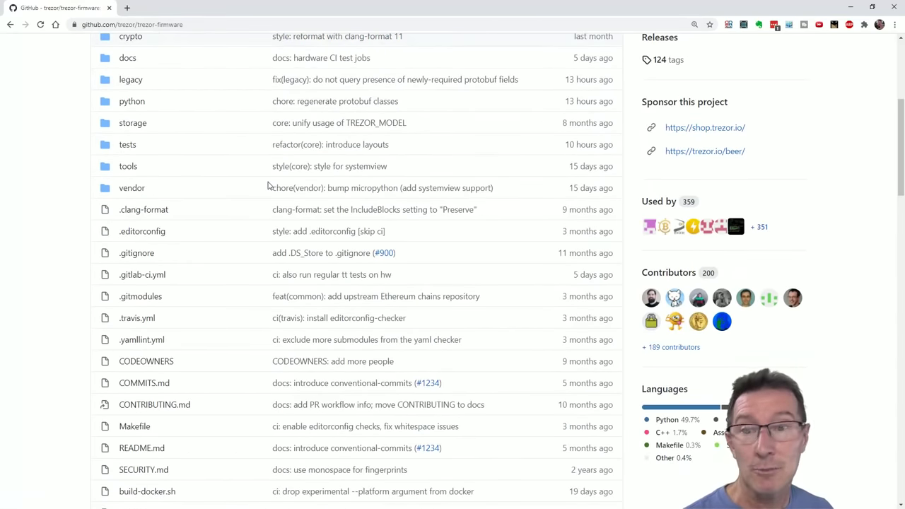
{"action": "scroll", "coordinate": [269, 185], "scroll_direction": "up", "scroll_amount": 7}
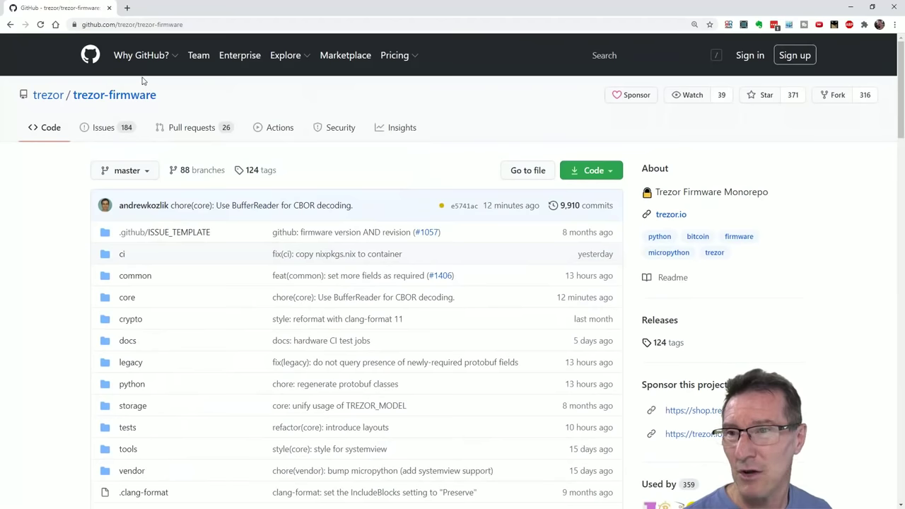
Return to the TREZOR organization page and look through the repositories listed on its first page
{"action": "mouse_move", "coordinate": [46, 98]}
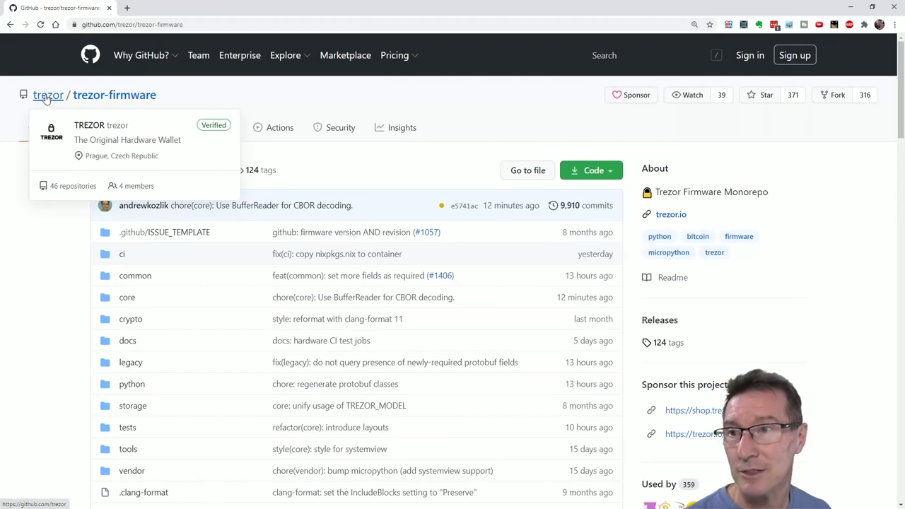
{"action": "left_click", "coordinate": [46, 97]}
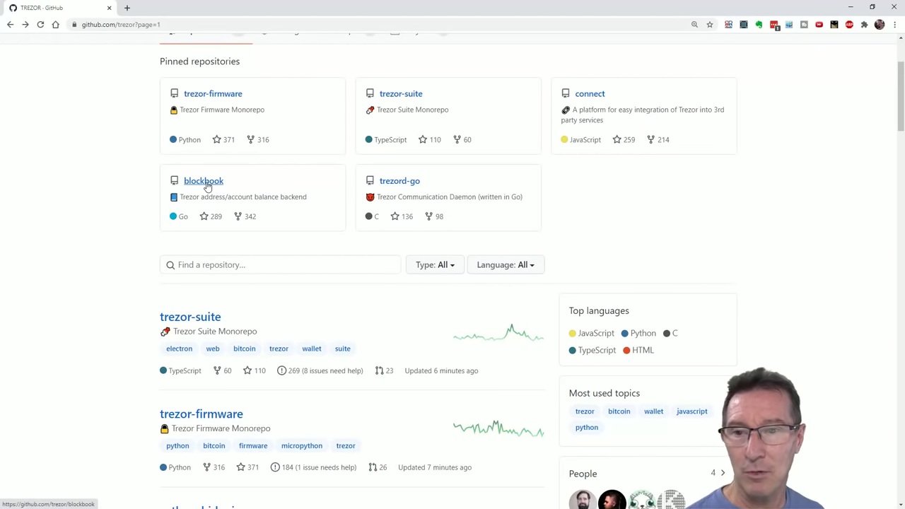
{"action": "scroll", "coordinate": [195, 362], "scroll_direction": "down", "scroll_amount": 3}
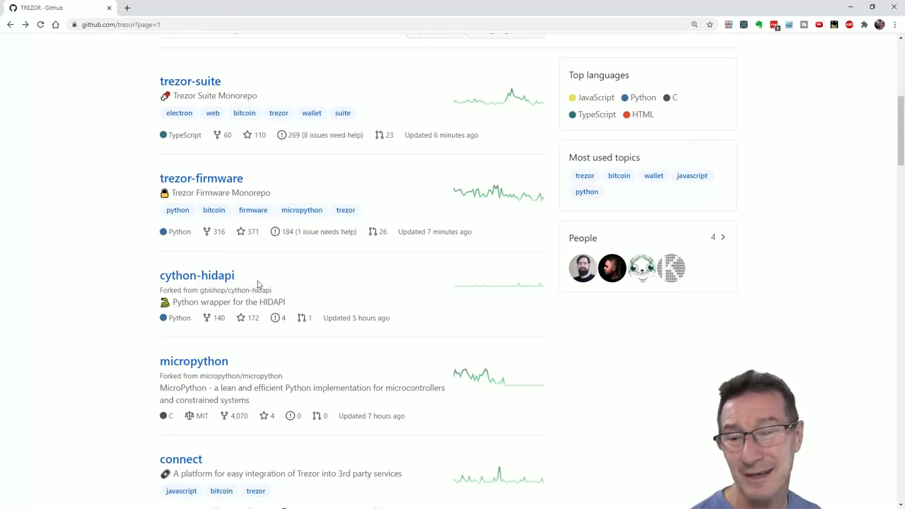
{"action": "scroll", "coordinate": [258, 284], "scroll_direction": "down", "scroll_amount": 1}
{"action": "scroll", "coordinate": [131, 395], "scroll_direction": "down", "scroll_amount": 1}
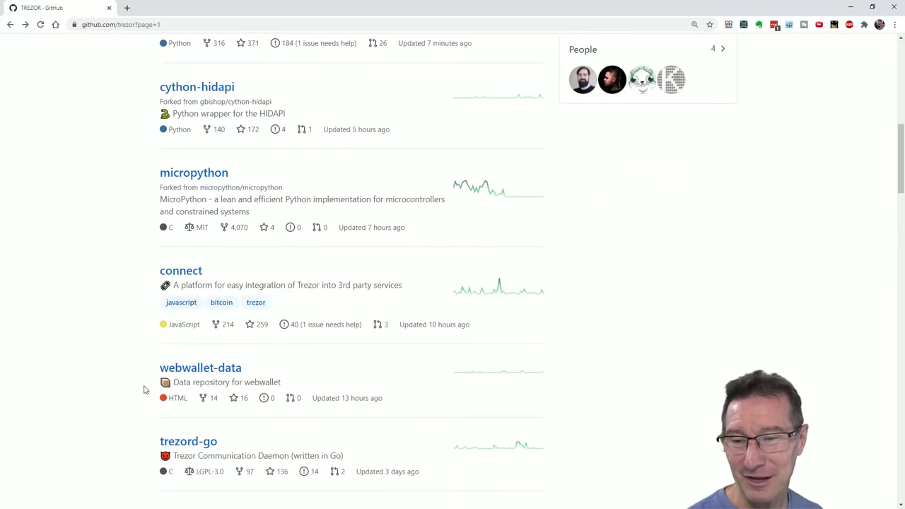
{"action": "scroll", "coordinate": [105, 424], "scroll_direction": "down", "scroll_amount": 2}
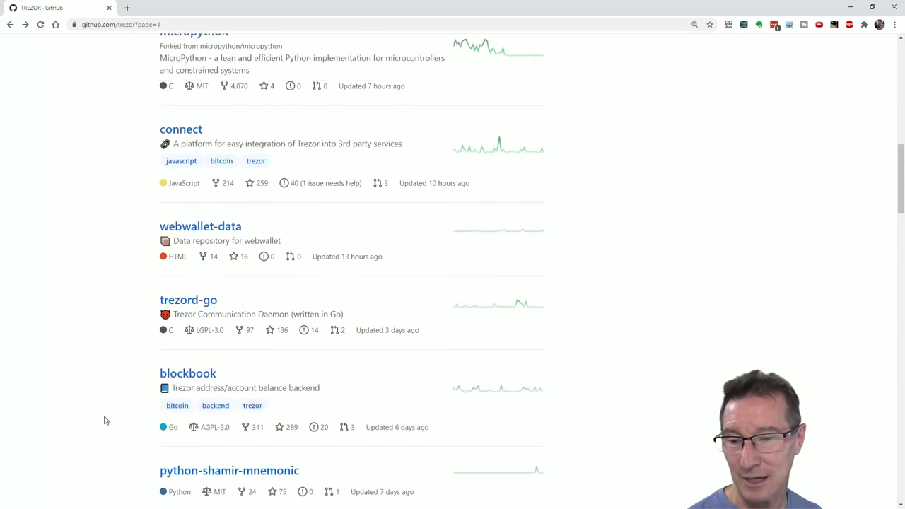
{"action": "scroll", "coordinate": [164, 364], "scroll_direction": "down", "scroll_amount": 2}
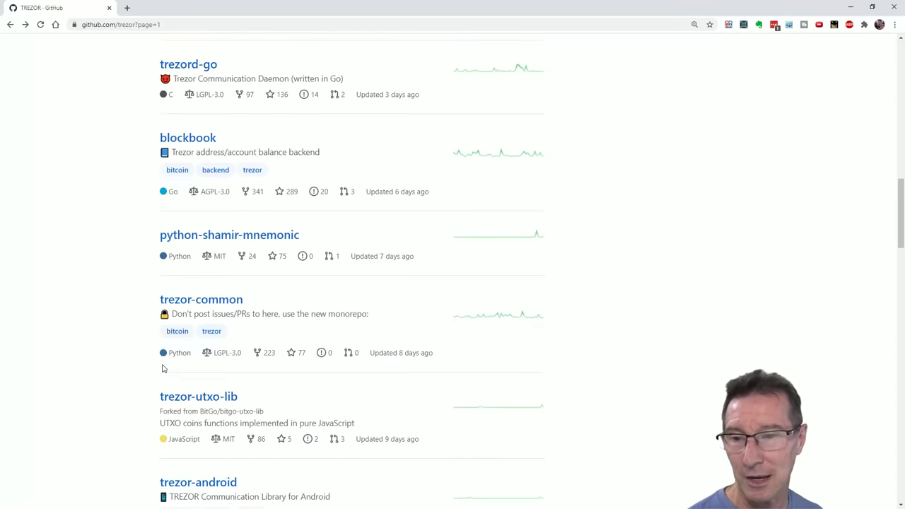
{"action": "scroll", "coordinate": [185, 254], "scroll_direction": "down", "scroll_amount": 1}
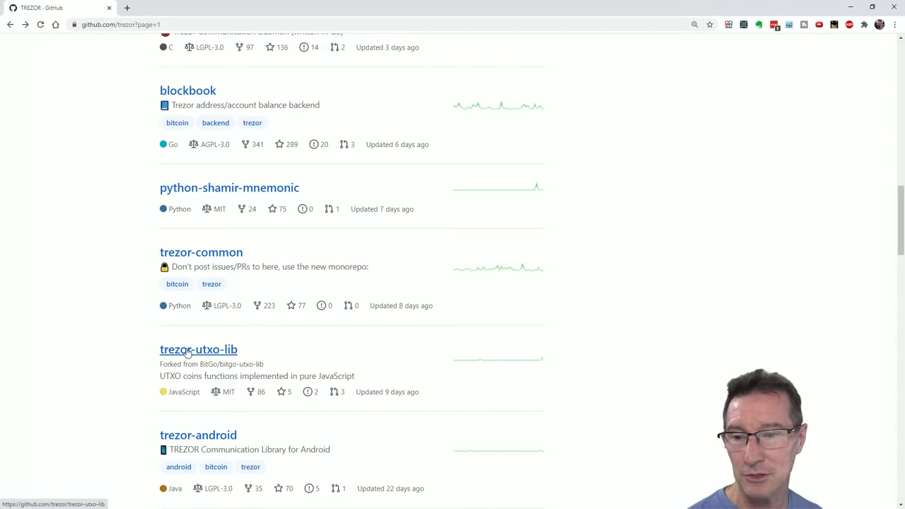
{"action": "scroll", "coordinate": [125, 390], "scroll_direction": "down", "scroll_amount": 3}
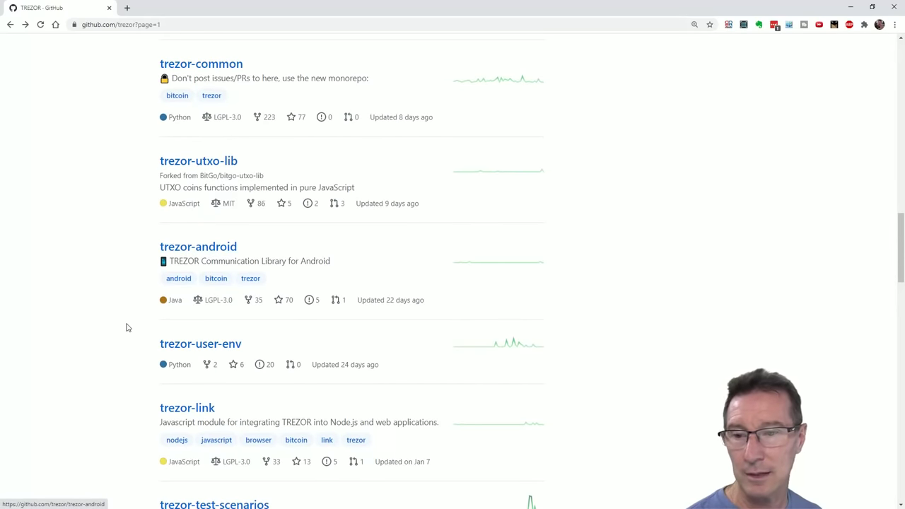
{"action": "scroll", "coordinate": [134, 328], "scroll_direction": "down", "scroll_amount": 2}
{"action": "scroll", "coordinate": [155, 384], "scroll_direction": "down", "scroll_amount": 5}
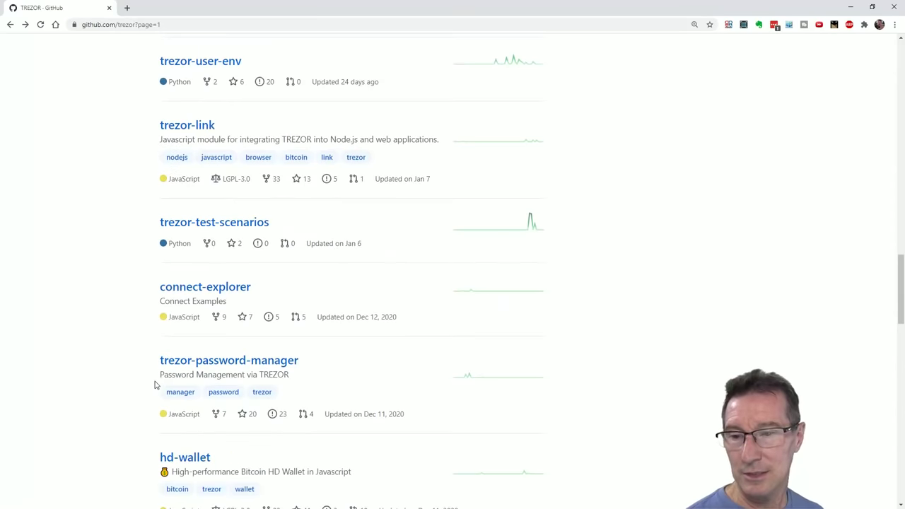
{"action": "scroll", "coordinate": [155, 384], "scroll_direction": "down", "scroll_amount": 2}
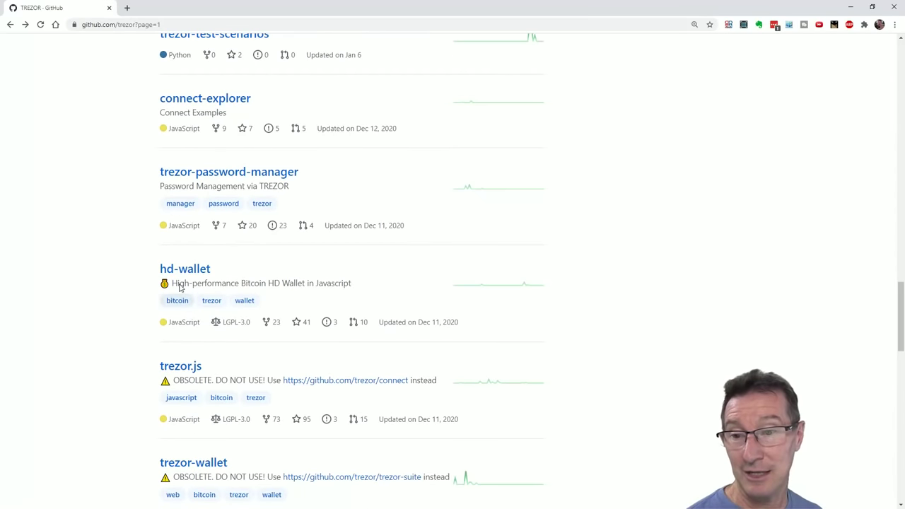
{"action": "scroll", "coordinate": [149, 356], "scroll_direction": "down", "scroll_amount": 4}
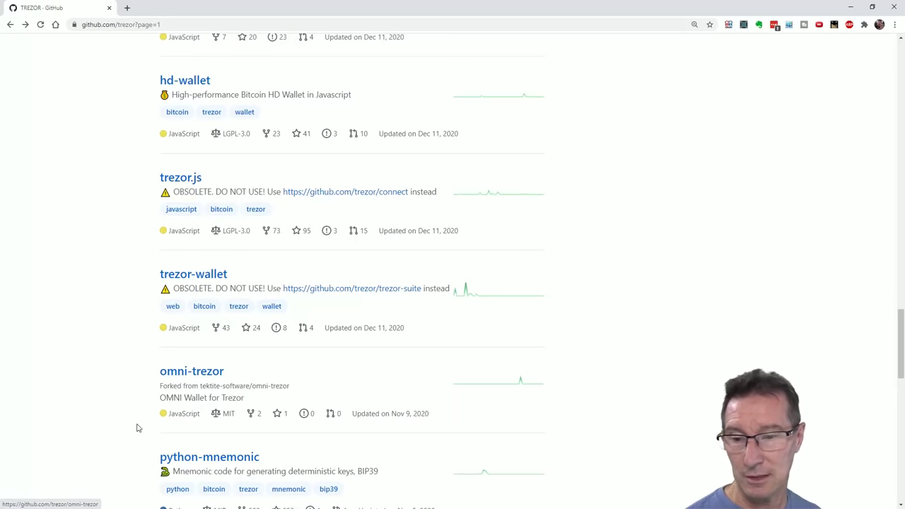
{"action": "scroll", "coordinate": [137, 428], "scroll_direction": "down", "scroll_amount": 7}
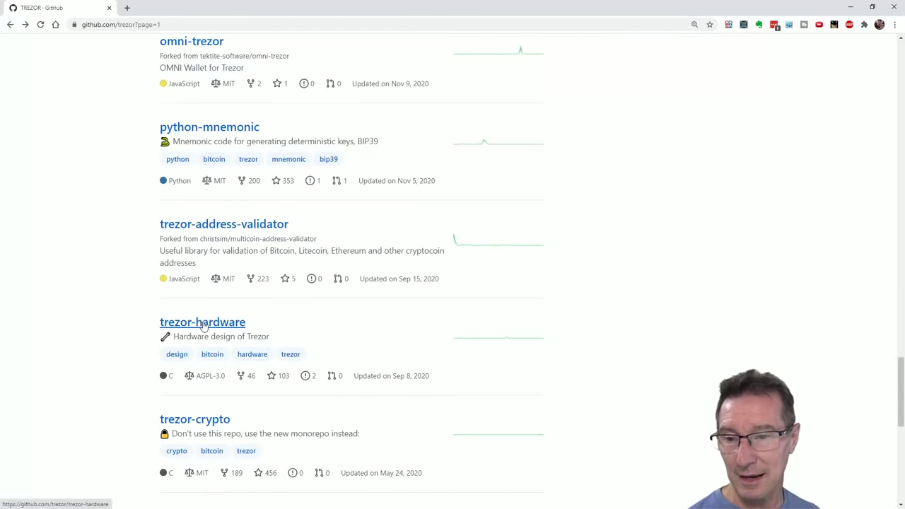
{"action": "scroll", "coordinate": [203, 324], "scroll_direction": "down", "scroll_amount": 2}
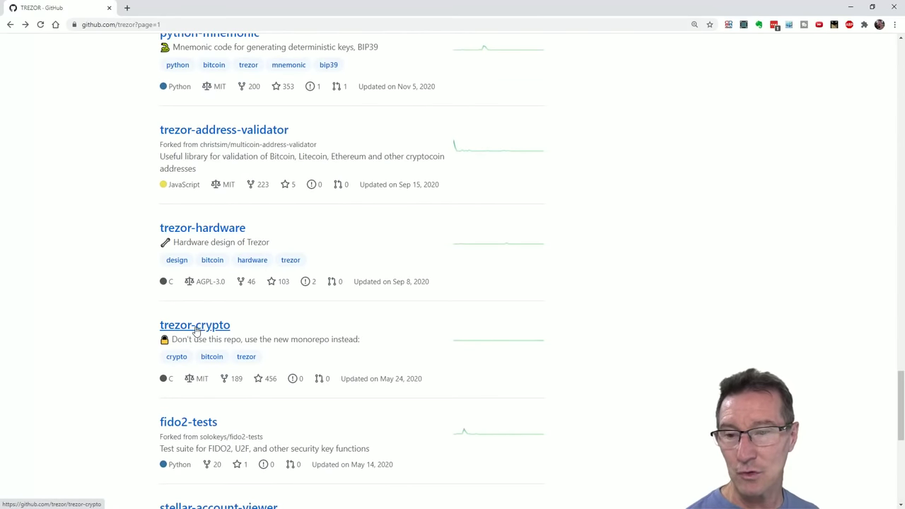
{"action": "scroll", "coordinate": [167, 452], "scroll_direction": "down", "scroll_amount": 5}
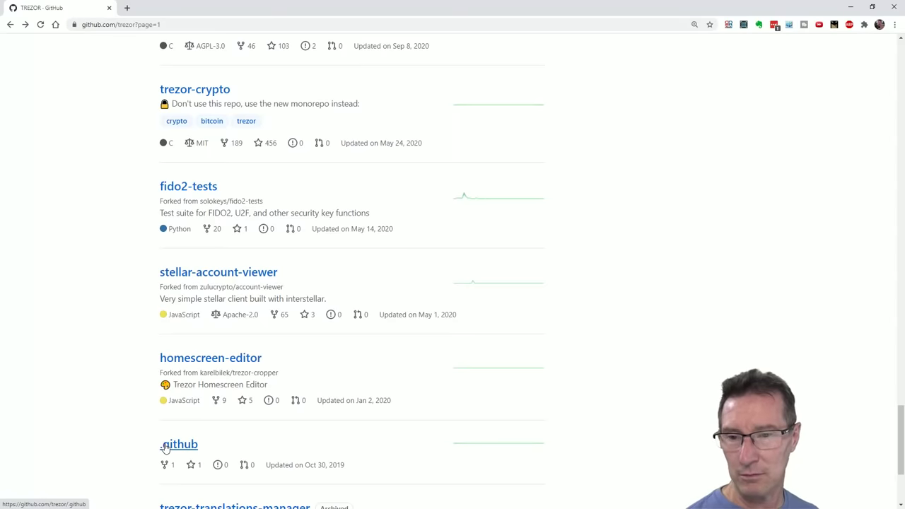
{"action": "scroll", "coordinate": [165, 448], "scroll_direction": "down", "scroll_amount": 2}
Highlight the AGPL-3.0 licence of the trezor-hardware entry and open that repository
{"action": "scroll", "coordinate": [198, 381], "scroll_direction": "up", "scroll_amount": 9}
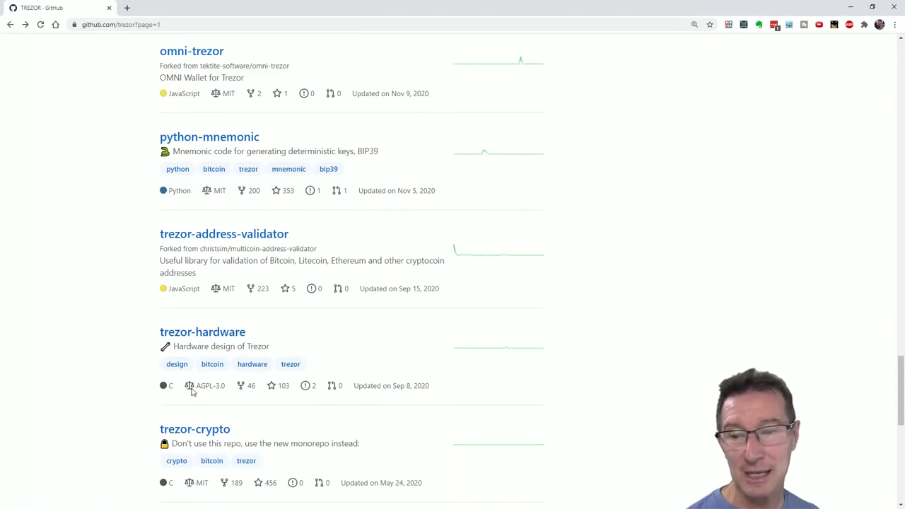
{"action": "left_click_drag", "start_coordinate": [196, 385], "coordinate": [228, 388]}
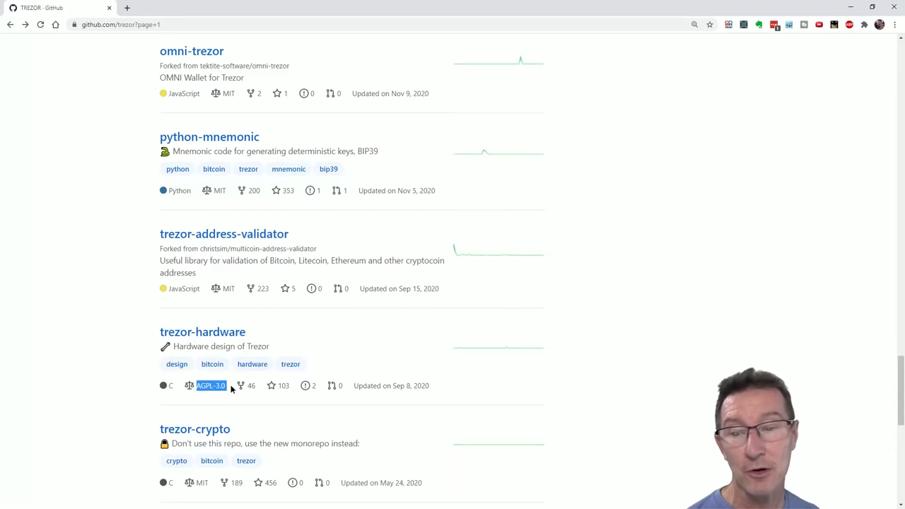
{"action": "left_click", "coordinate": [205, 335]}
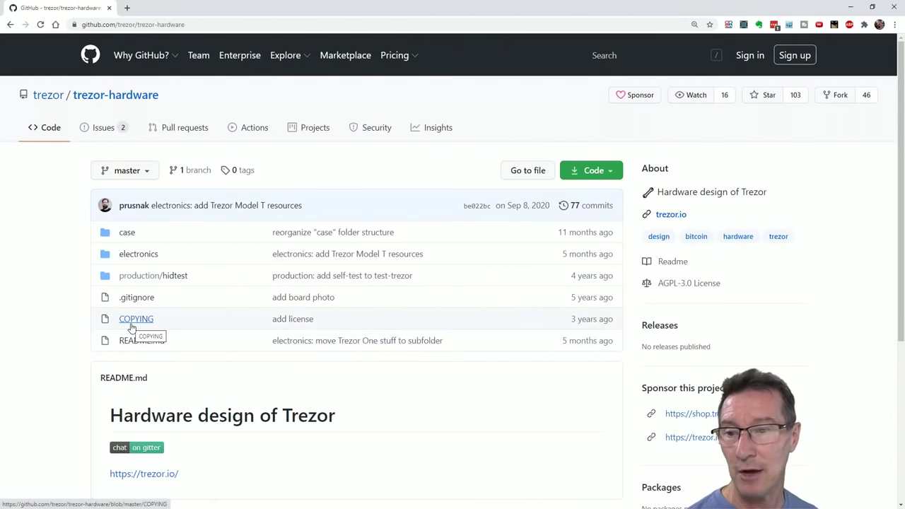
Look over the trezor-hardware repository's contents and its production/hidtest folder, and return to the repository root
{"action": "scroll", "coordinate": [71, 300], "scroll_direction": "down", "scroll_amount": 2}
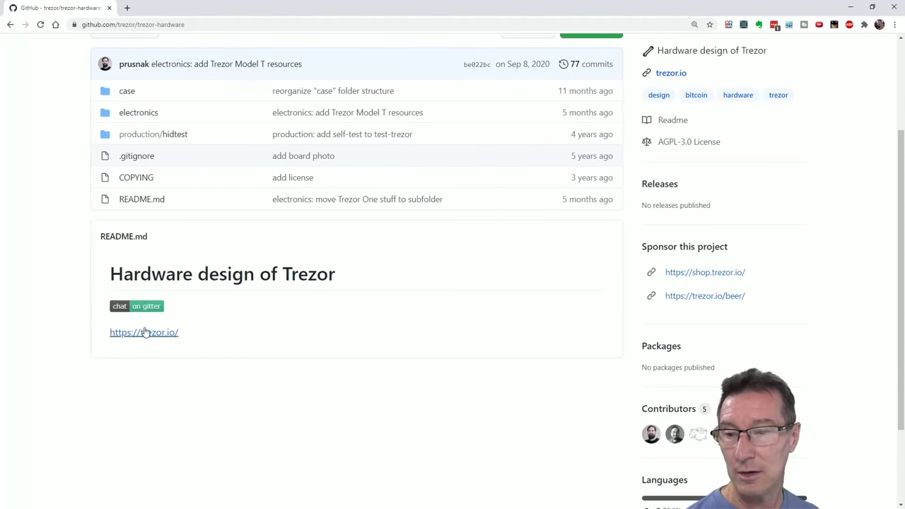
{"action": "scroll", "coordinate": [128, 244], "scroll_direction": "up", "scroll_amount": 2}
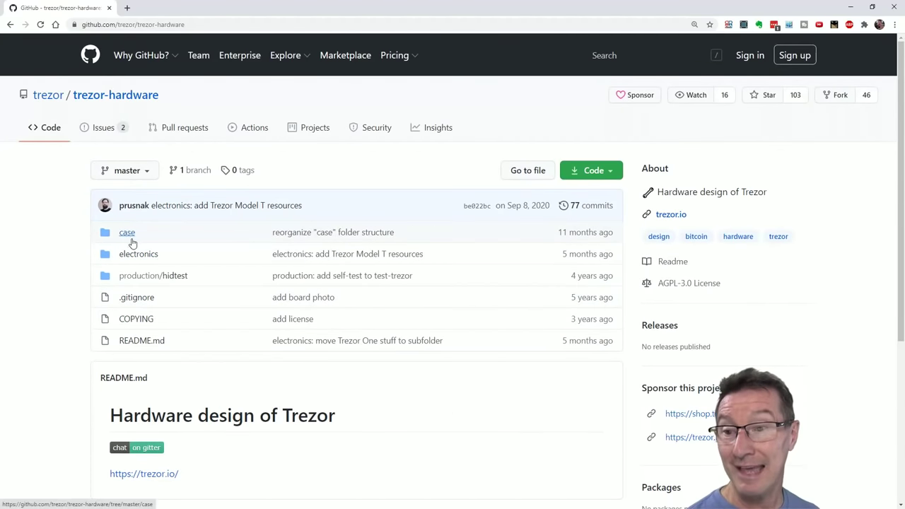
{"action": "left_click", "coordinate": [146, 277]}
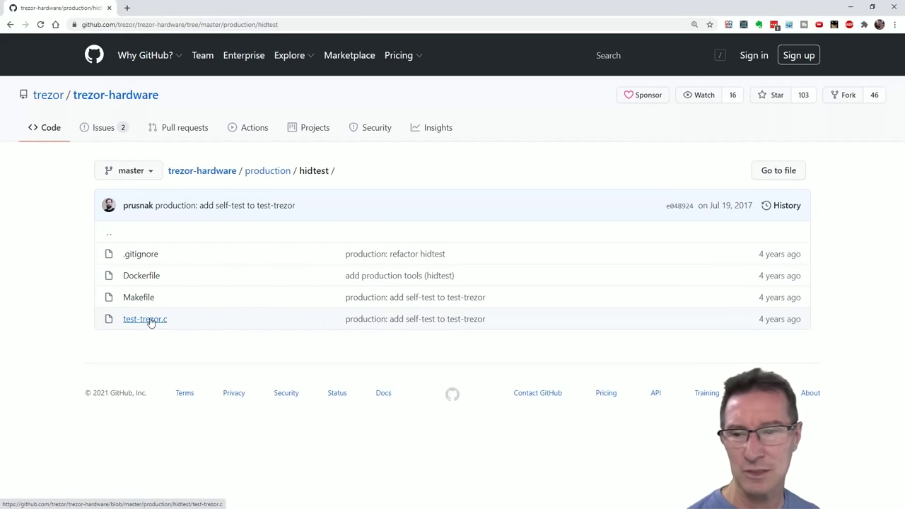
{"action": "left_click", "coordinate": [10, 24]}
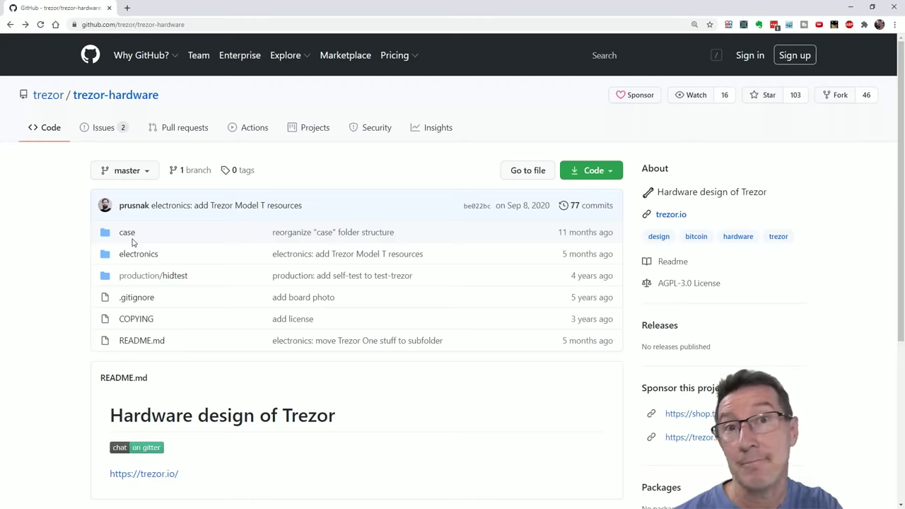
View the case design files, first trezor_one/v3 and after that trezor_model_t/v1
{"action": "left_click", "coordinate": [127, 233]}
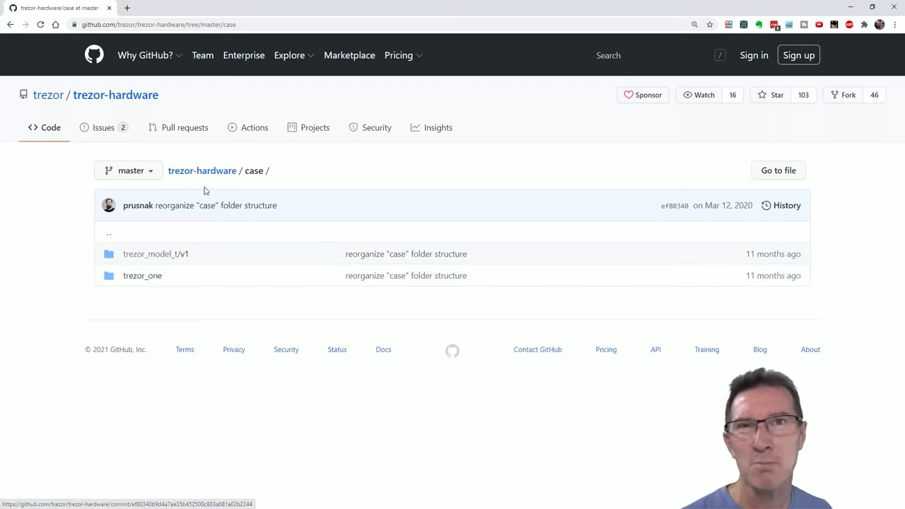
{"action": "left_click", "coordinate": [150, 275]}
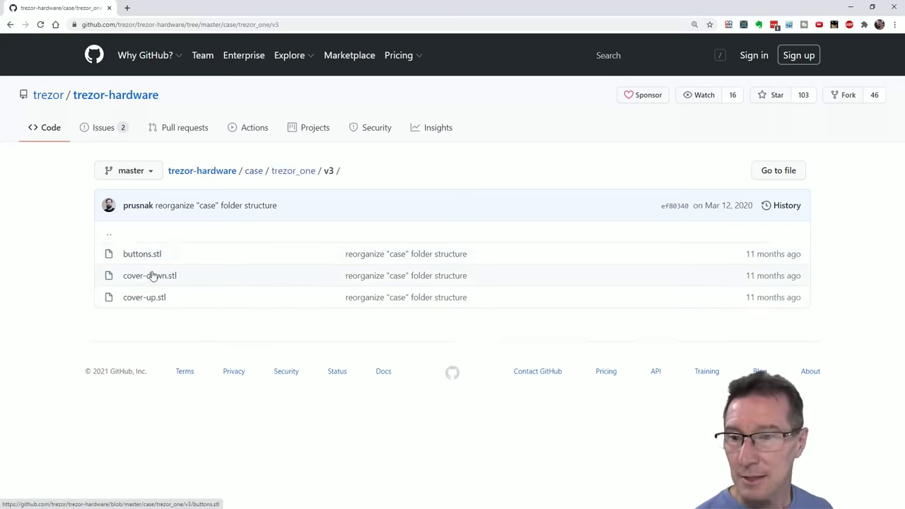
{"action": "left_click", "coordinate": [254, 172]}
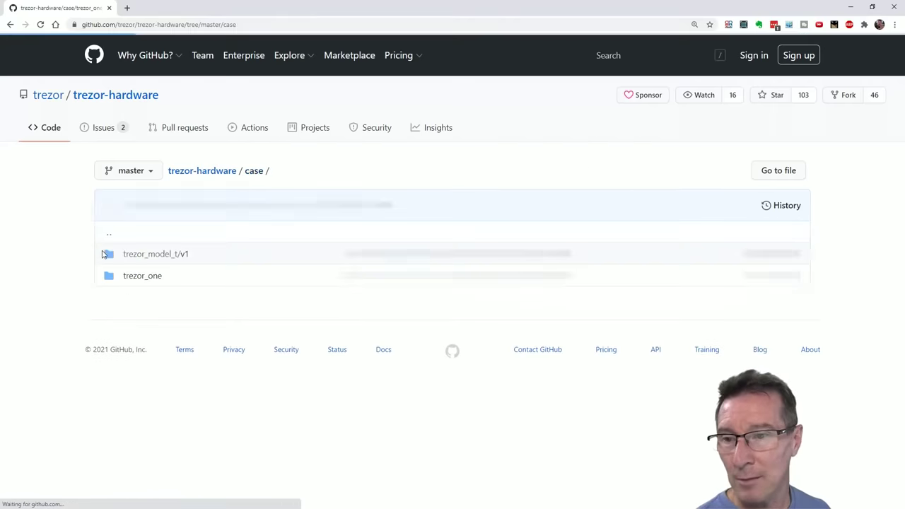
{"action": "left_click", "coordinate": [154, 256]}
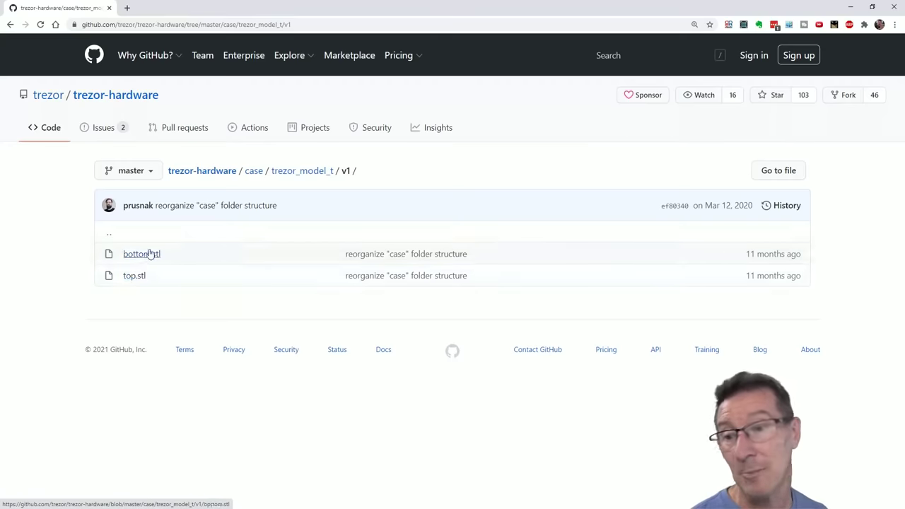
Go back to the trezor-hardware root and open the trezor_one folder inside electronics
{"action": "left_click", "coordinate": [220, 173]}
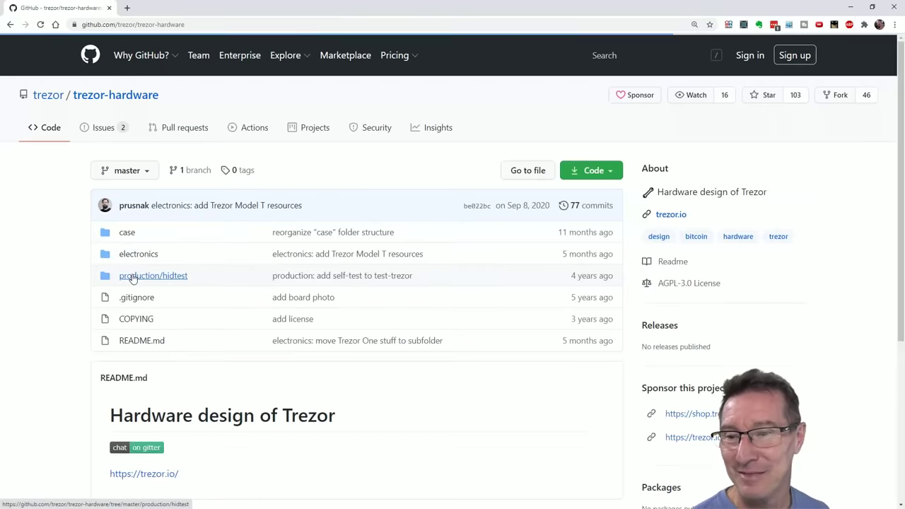
{"action": "left_click", "coordinate": [142, 257]}
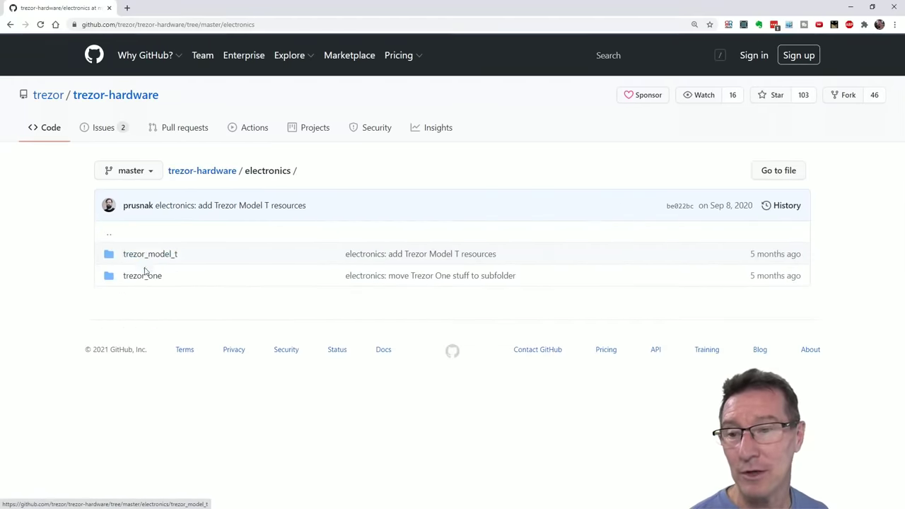
{"action": "left_click", "coordinate": [143, 277]}
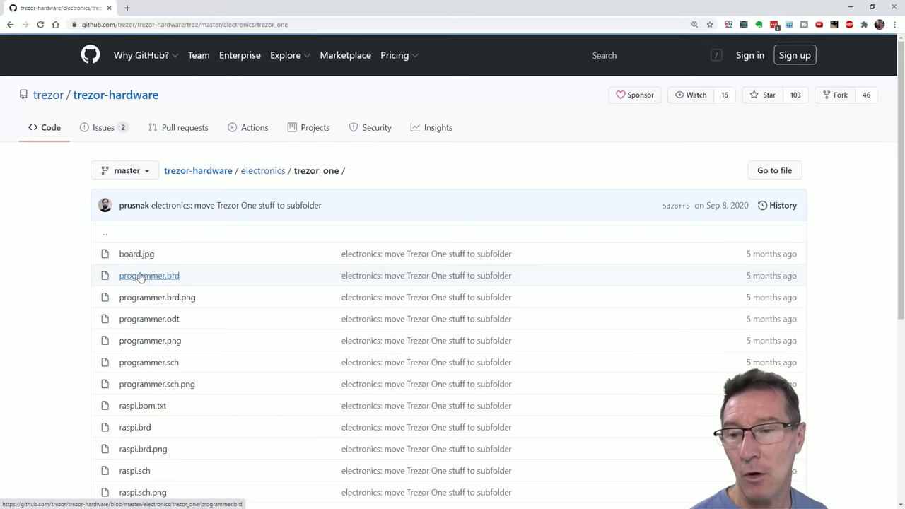
View the board.jpg photo in the trezor_one folder and return to the folder
{"action": "scroll", "coordinate": [70, 306], "scroll_direction": "down", "scroll_amount": 1}
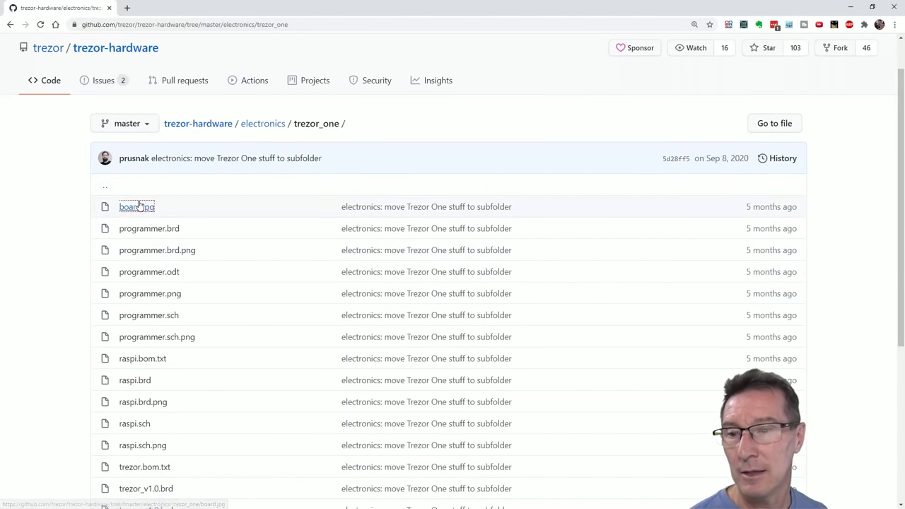
{"action": "left_click", "coordinate": [137, 207]}
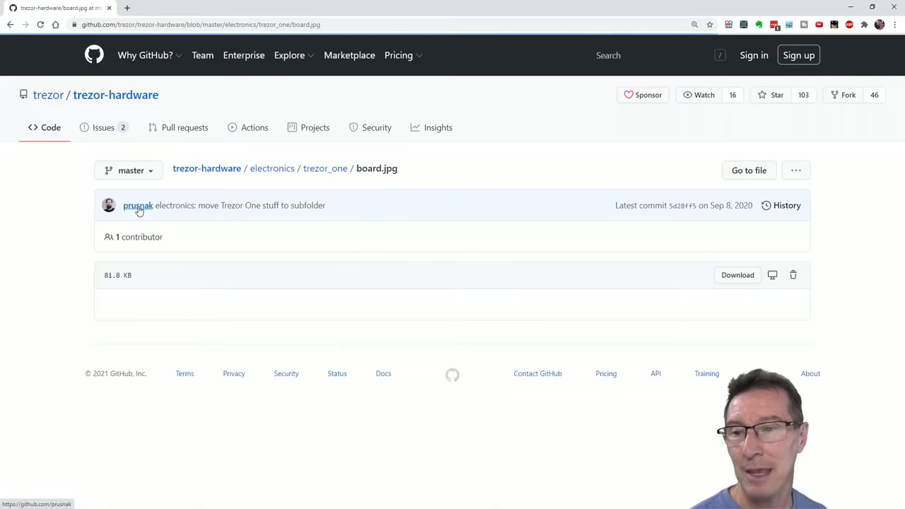
{"action": "scroll", "coordinate": [141, 212], "scroll_direction": "down", "scroll_amount": 1}
{"action": "scroll", "coordinate": [141, 212], "scroll_direction": "down", "scroll_amount": 1}
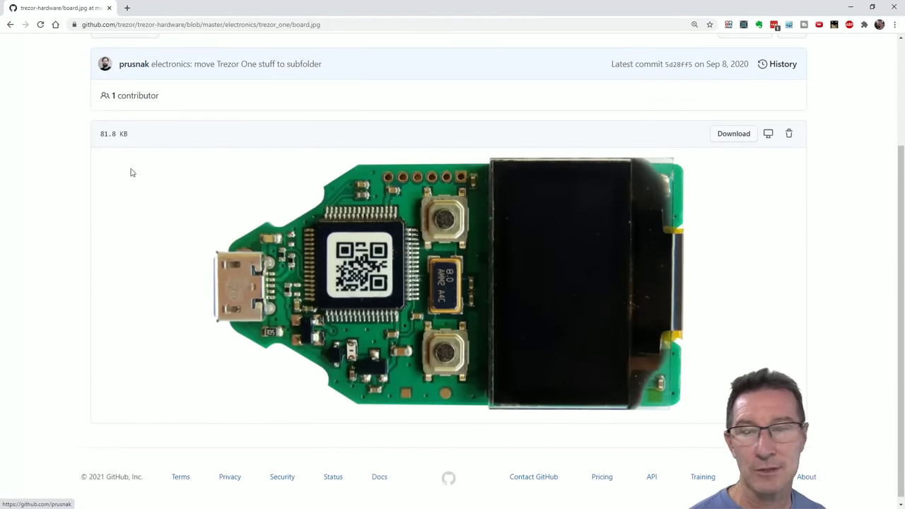
{"action": "left_click", "coordinate": [9, 25]}
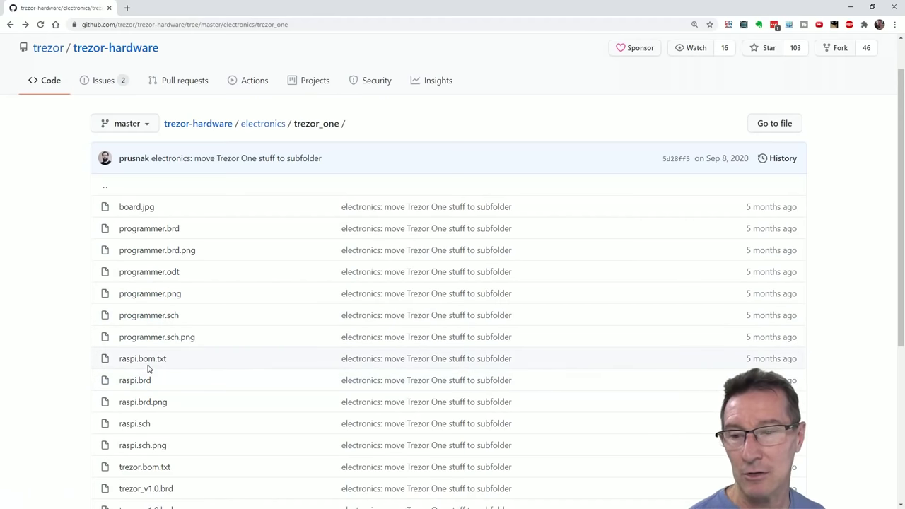
Look through the rest of the trezor_one files, view trezor.bom.txt, and return to the folder
{"action": "scroll", "coordinate": [92, 396], "scroll_direction": "down", "scroll_amount": 1}
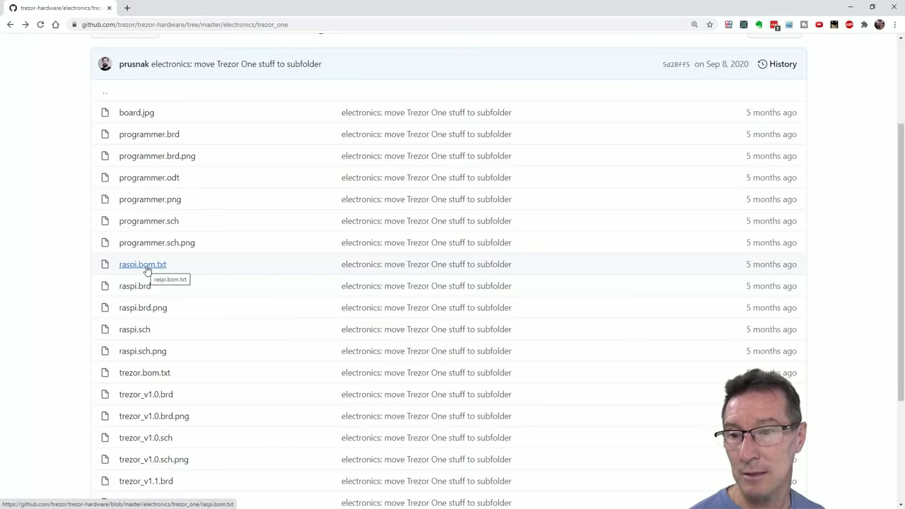
{"action": "mouse_move", "coordinate": [134, 308]}
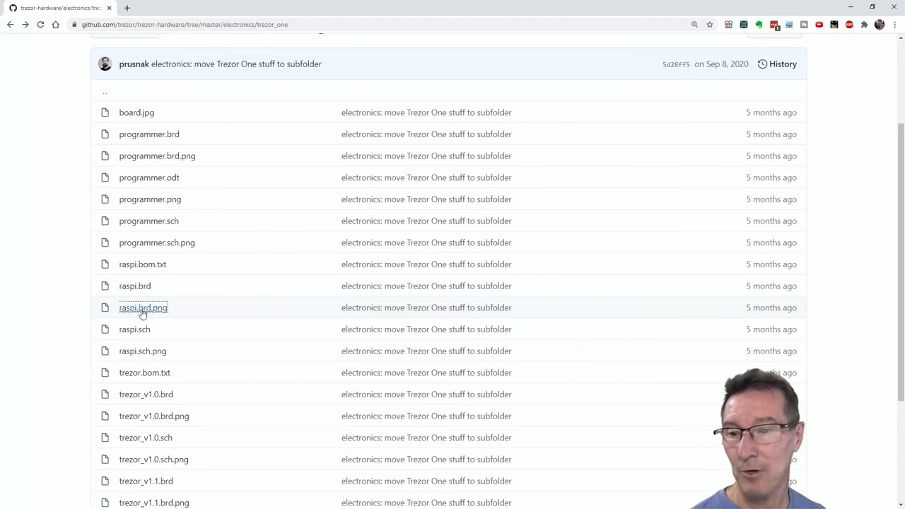
{"action": "scroll", "coordinate": [102, 352], "scroll_direction": "down", "scroll_amount": 3}
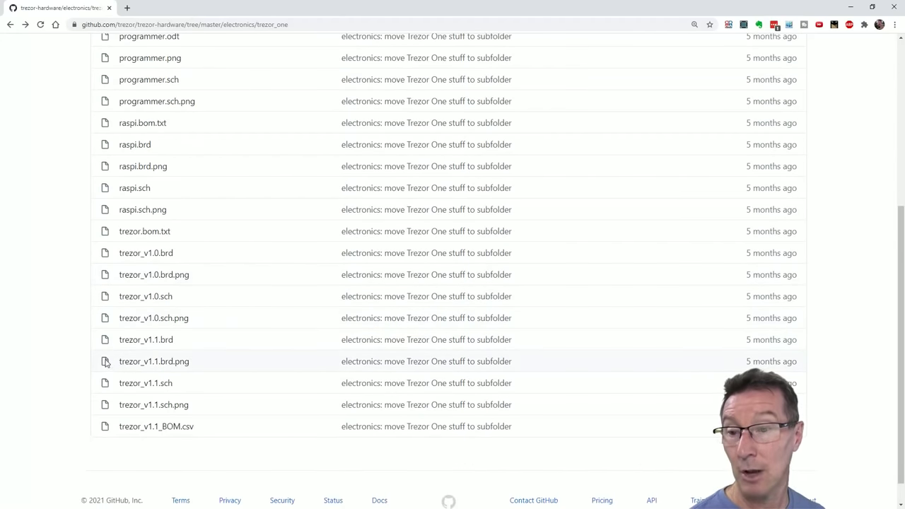
{"action": "left_click", "coordinate": [149, 235]}
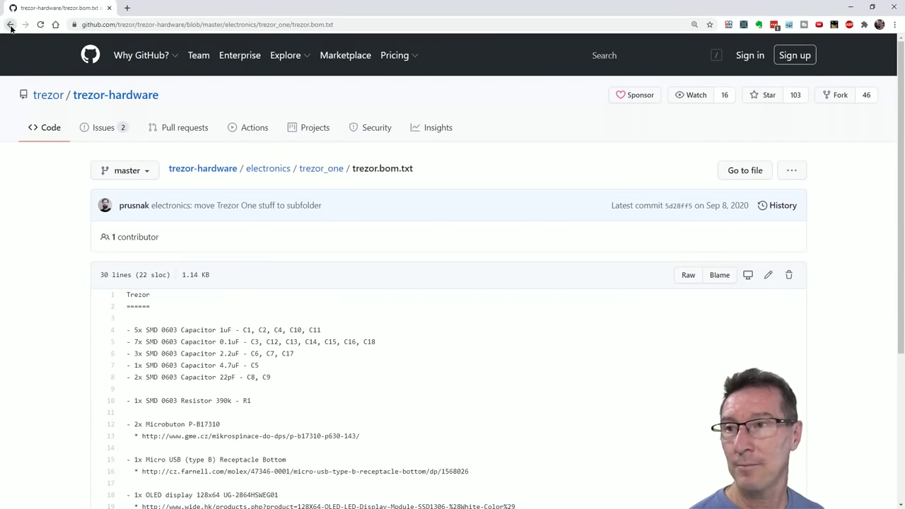
{"action": "left_click", "coordinate": [11, 27]}
{"action": "scroll", "coordinate": [117, 275], "scroll_direction": "up", "scroll_amount": 5}
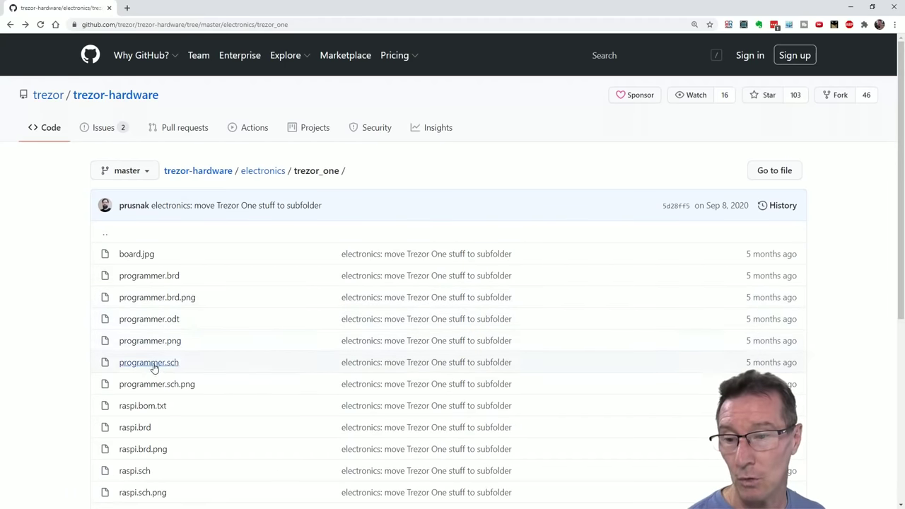
Go to the electronics/trezor_model_t folder, view the source of CYM1A113.sch and CYM1A113.brd, and return to the folder
{"action": "left_click", "coordinate": [145, 236]}
{"action": "left_click", "coordinate": [152, 255]}
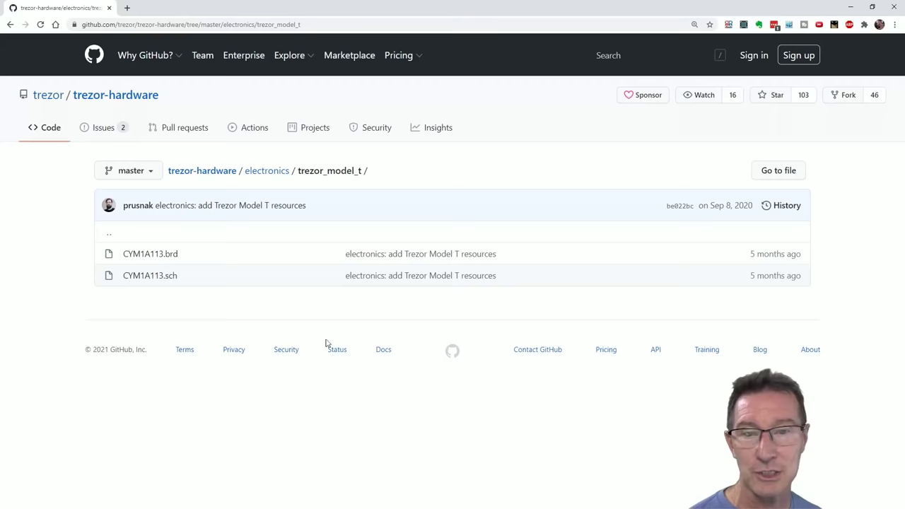
{"action": "left_click", "coordinate": [145, 277]}
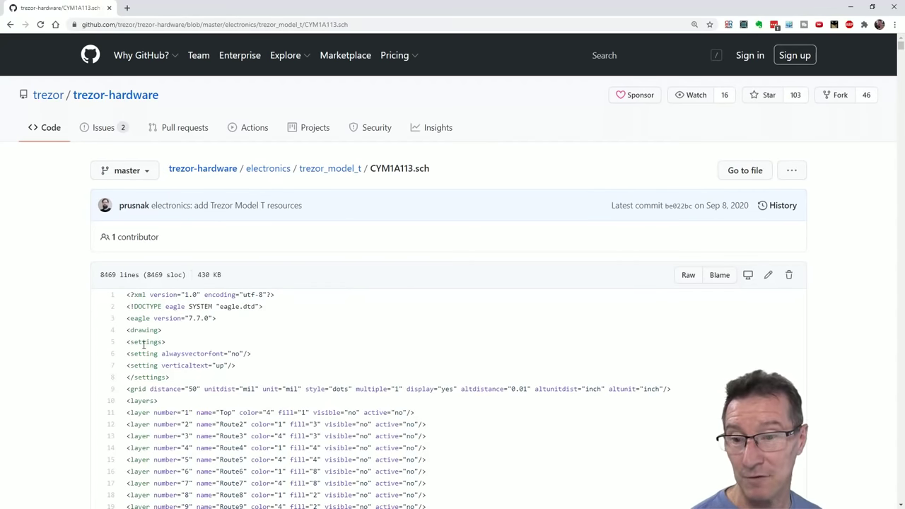
{"action": "scroll", "coordinate": [141, 332], "scroll_direction": "down", "scroll_amount": 1}
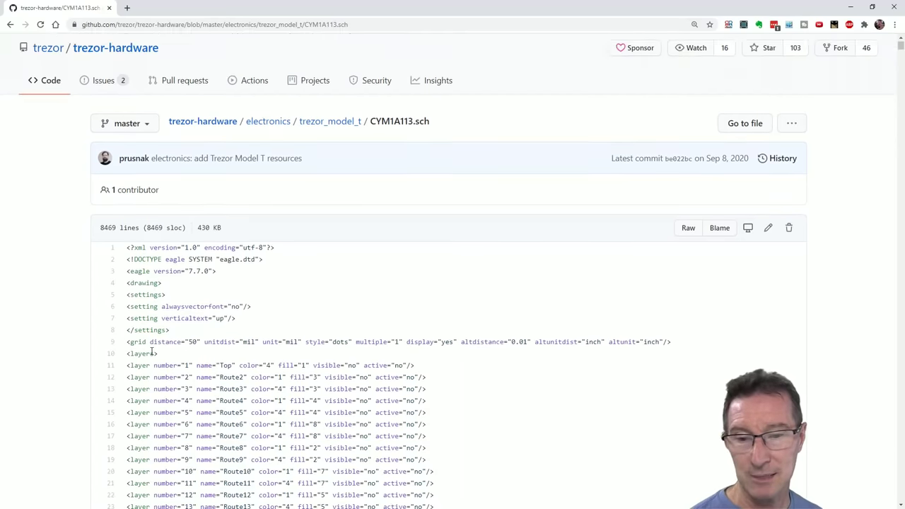
{"action": "scroll", "coordinate": [128, 311], "scroll_direction": "up", "scroll_amount": 1}
{"action": "key", "text": "alt+Left"}
{"action": "key", "text": "alt+Left"}
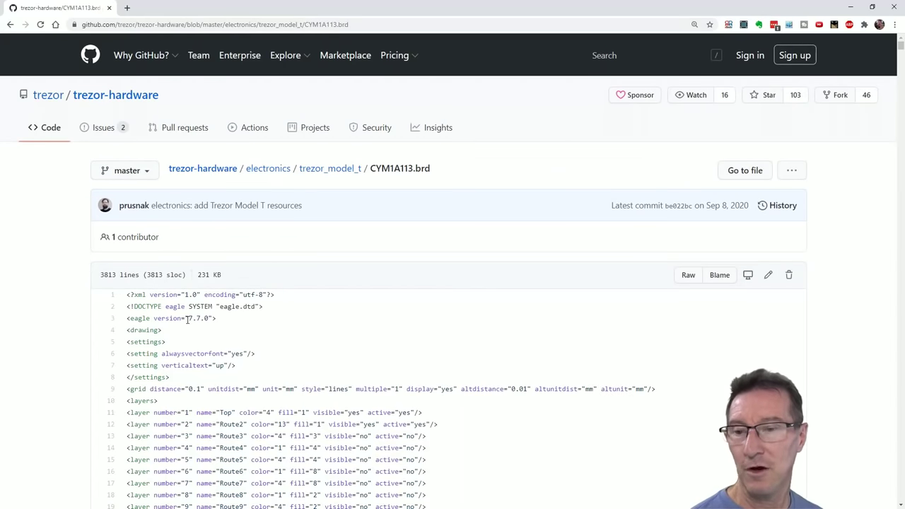
{"action": "left_click", "coordinate": [10, 26]}
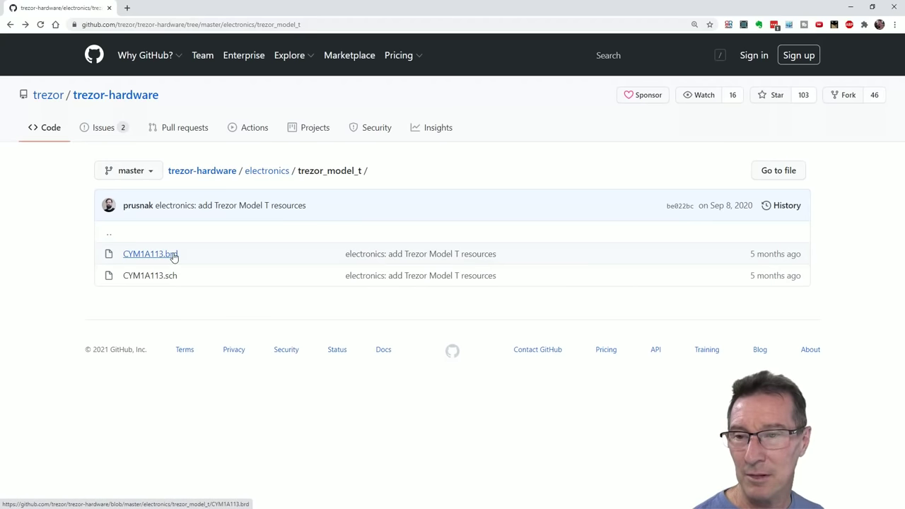
{"action": "mouse_move", "coordinate": [109, 210]}
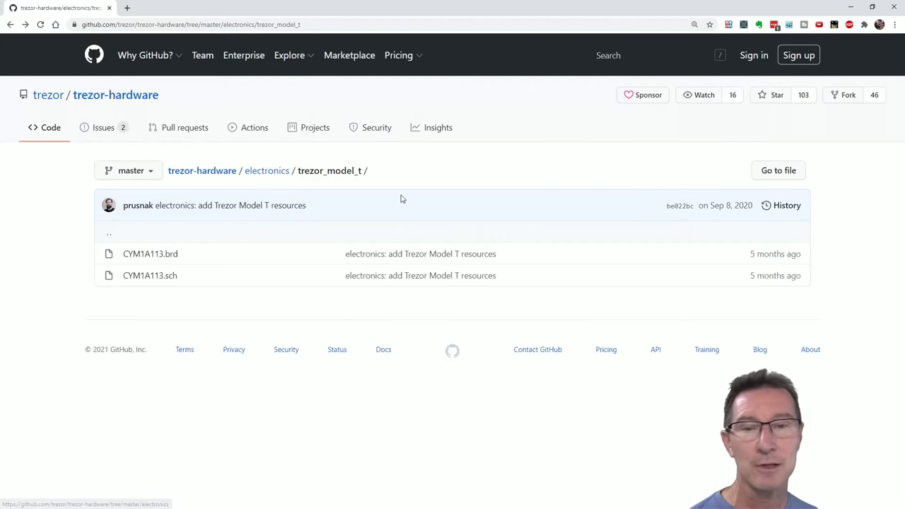
{"action": "left_click", "coordinate": [361, 235]}
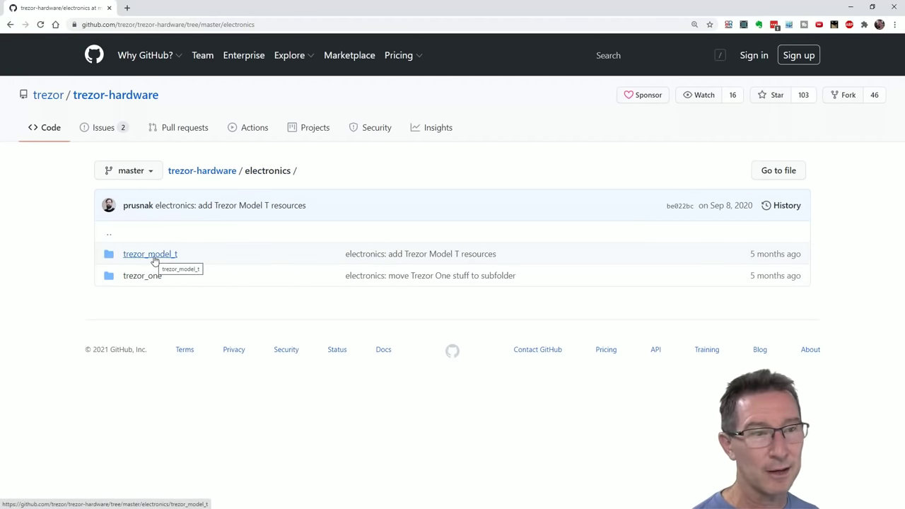
{"action": "left_click", "coordinate": [155, 261]}
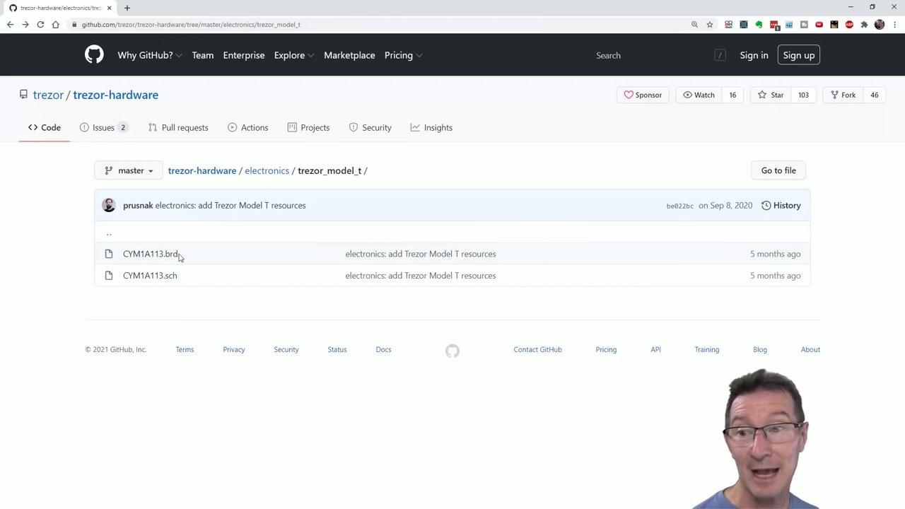
{"action": "right_click", "coordinate": [156, 255]}
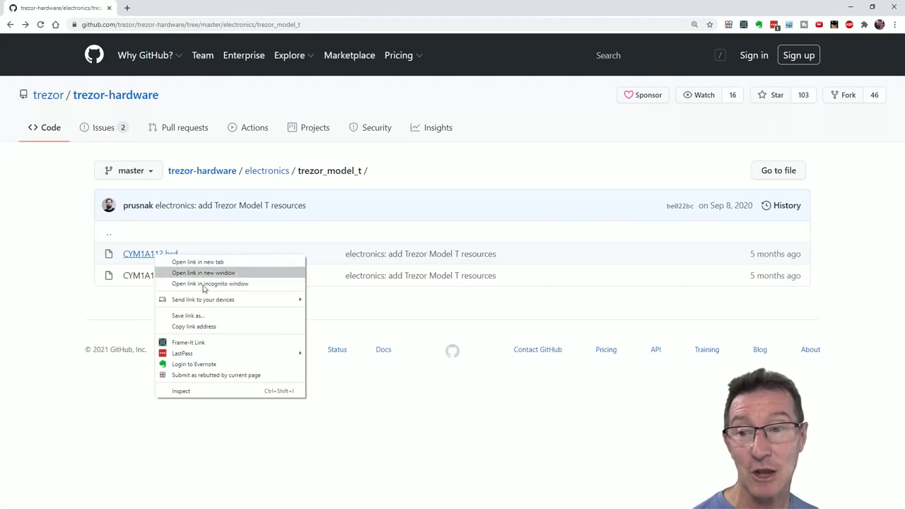
{"action": "left_click", "coordinate": [215, 314]}
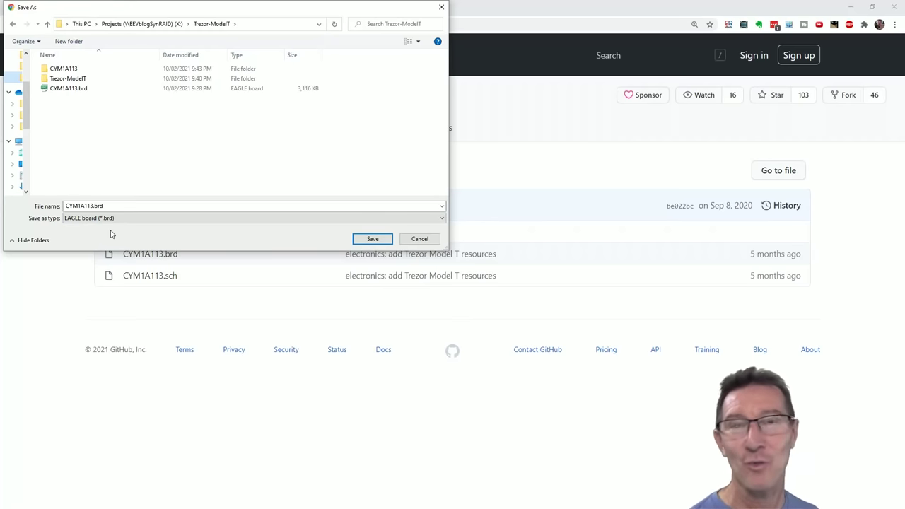
{"action": "left_click", "coordinate": [418, 239]}
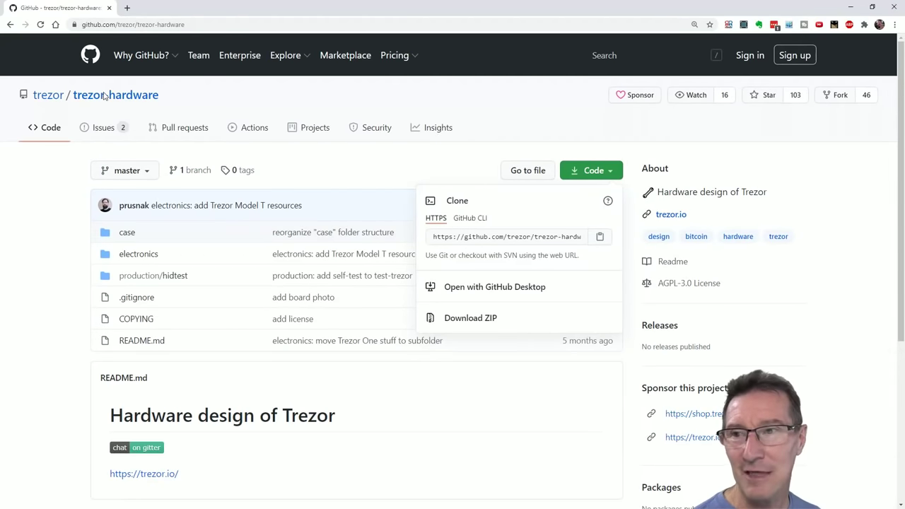
Open electronics from the trezor-hardware root, look through the file finder's full file list, and return to the electronics folder
{"action": "left_click", "coordinate": [115, 102]}
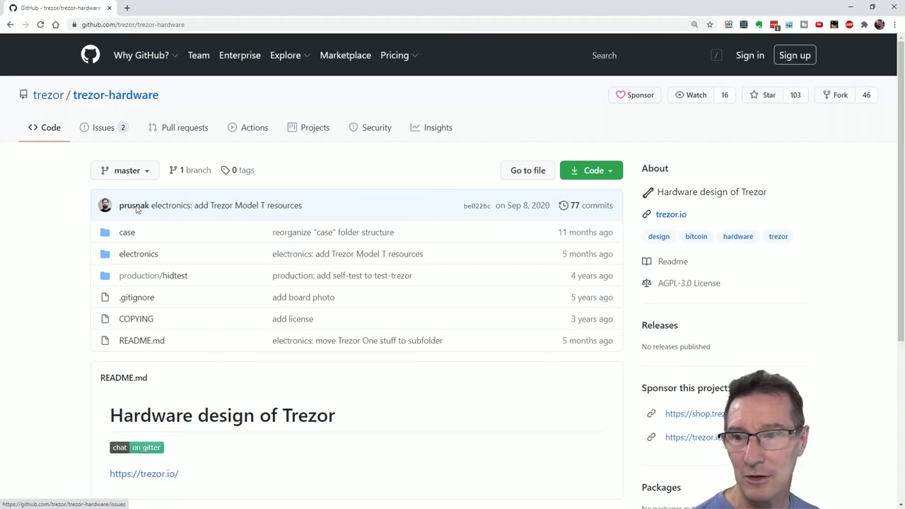
{"action": "left_click", "coordinate": [145, 255]}
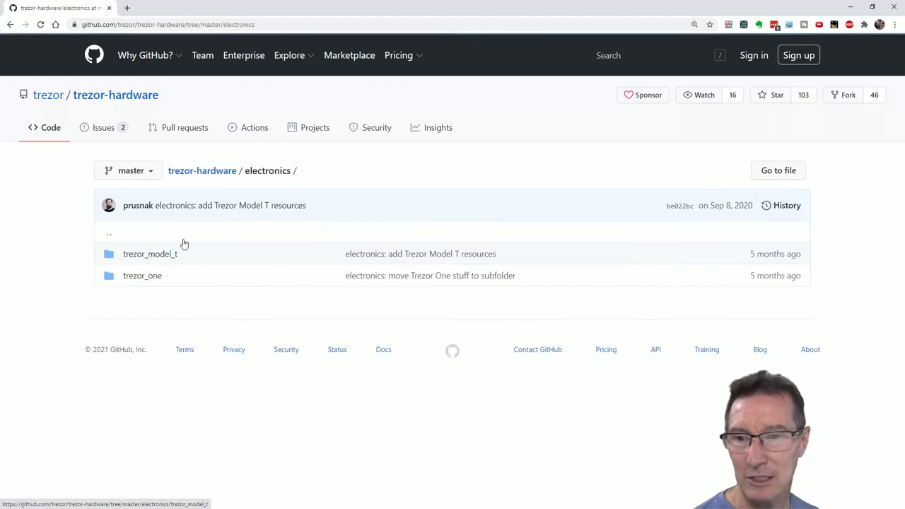
{"action": "left_click", "coordinate": [778, 169]}
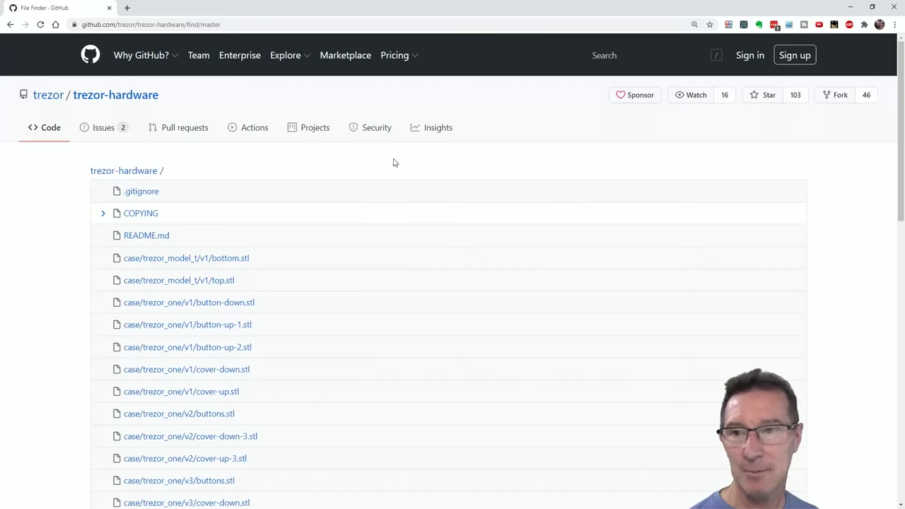
{"action": "scroll", "coordinate": [399, 163], "scroll_direction": "down", "scroll_amount": 12}
{"action": "scroll", "coordinate": [404, 165], "scroll_direction": "up", "scroll_amount": 12}
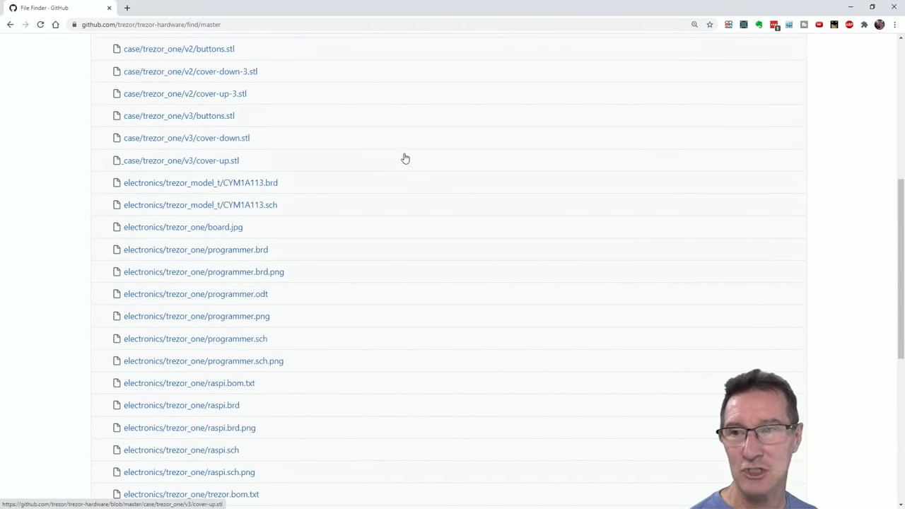
{"action": "left_click", "coordinate": [10, 24]}
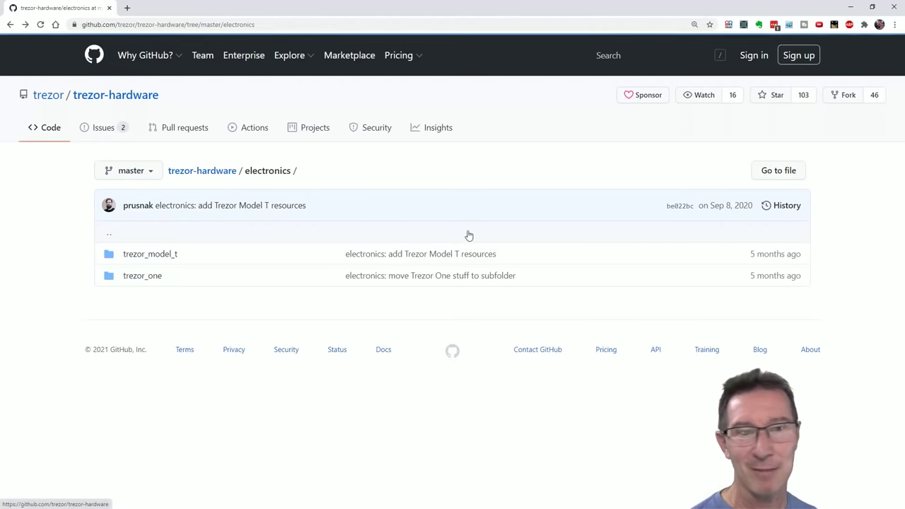
Return to the trezor-hardware root and download the whole repository as a ZIP
{"action": "left_click", "coordinate": [181, 172]}
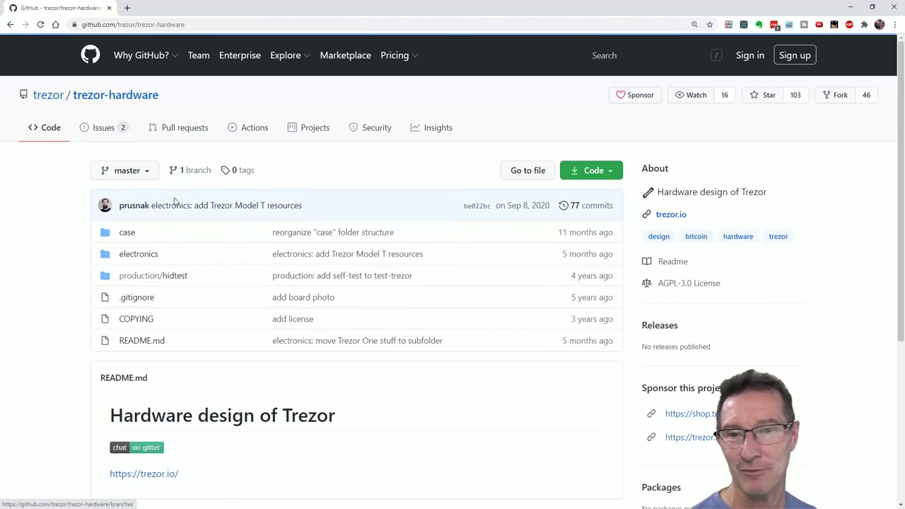
{"action": "left_click", "coordinate": [595, 174]}
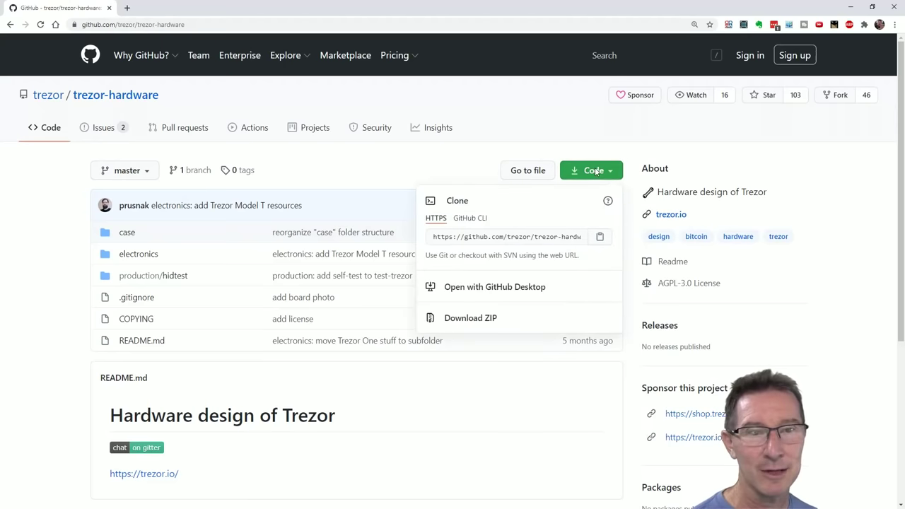
{"action": "left_click", "coordinate": [490, 320]}
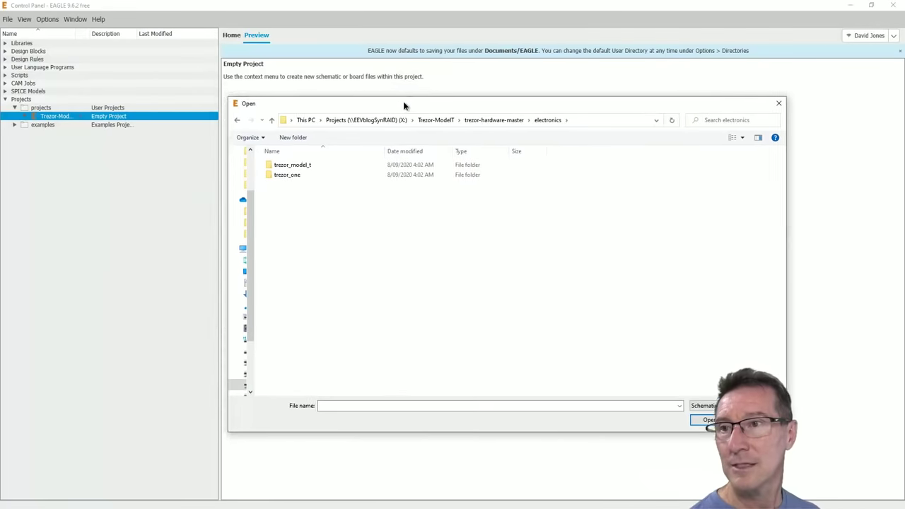
In EAGLE, open the schematic CYM1A113.sch from trezor-hardware-master/electronics/trezor_model_t and maximize its window
{"action": "left_click_drag", "start_coordinate": [404, 106], "coordinate": [264, 75]}
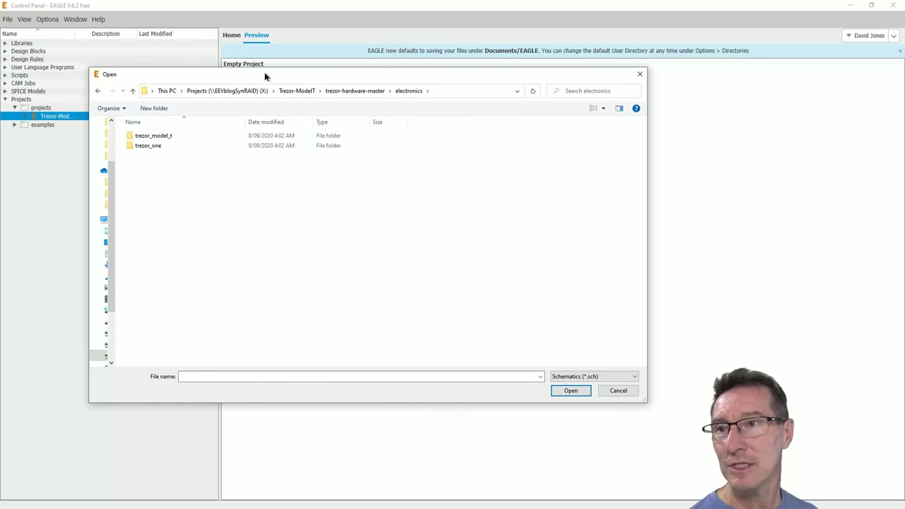
{"action": "double_click", "coordinate": [167, 136]}
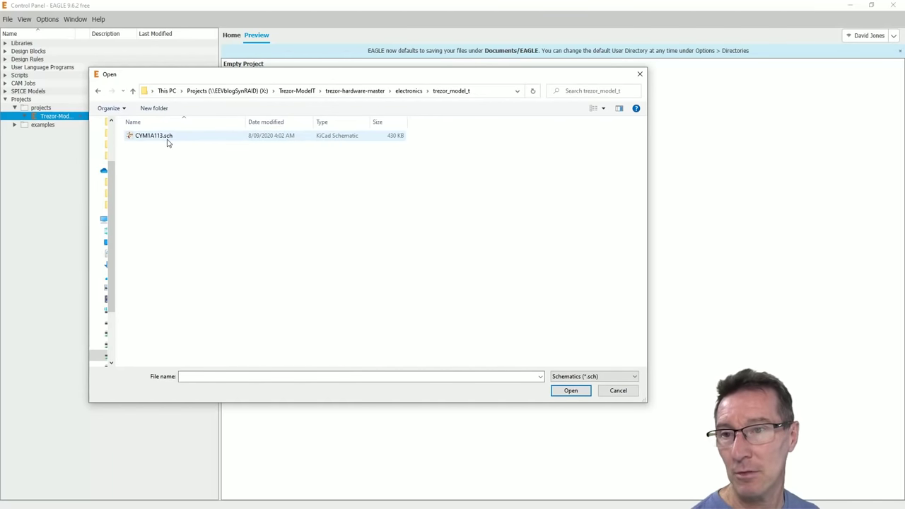
{"action": "left_click", "coordinate": [169, 137]}
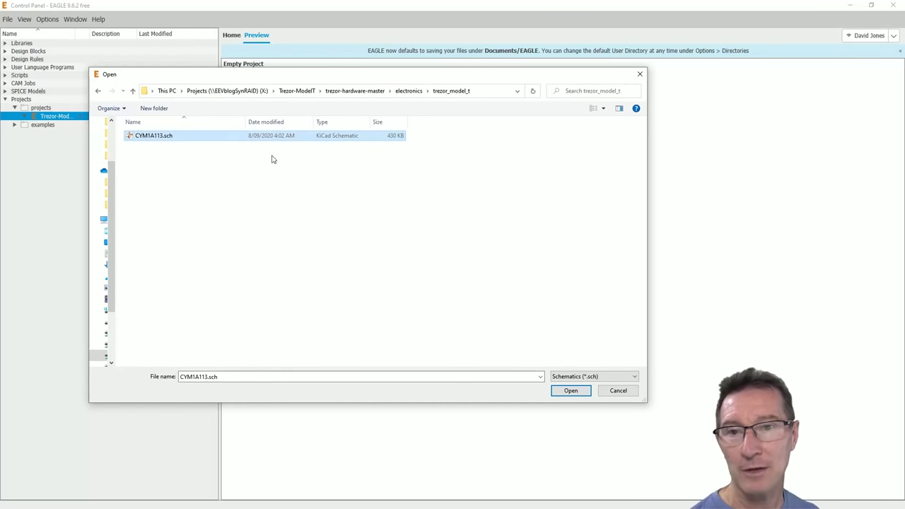
{"action": "left_click", "coordinate": [570, 391]}
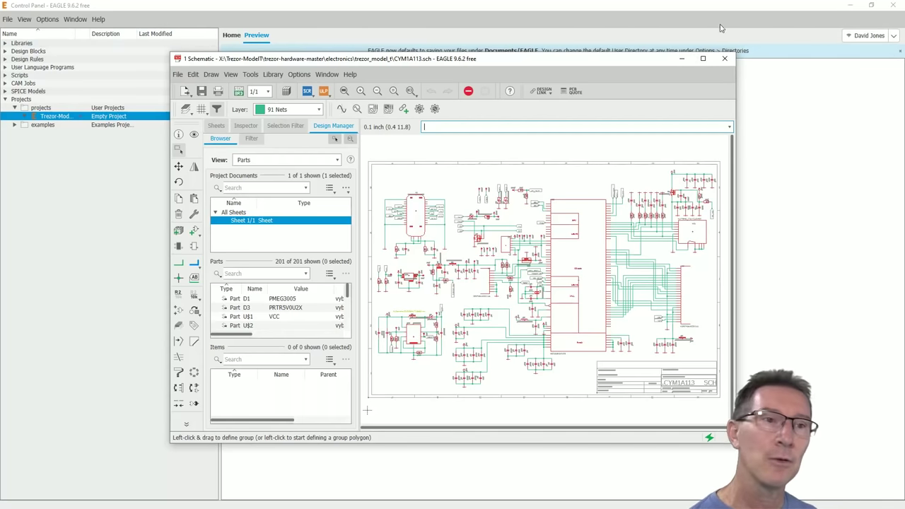
{"action": "left_click", "coordinate": [702, 58]}
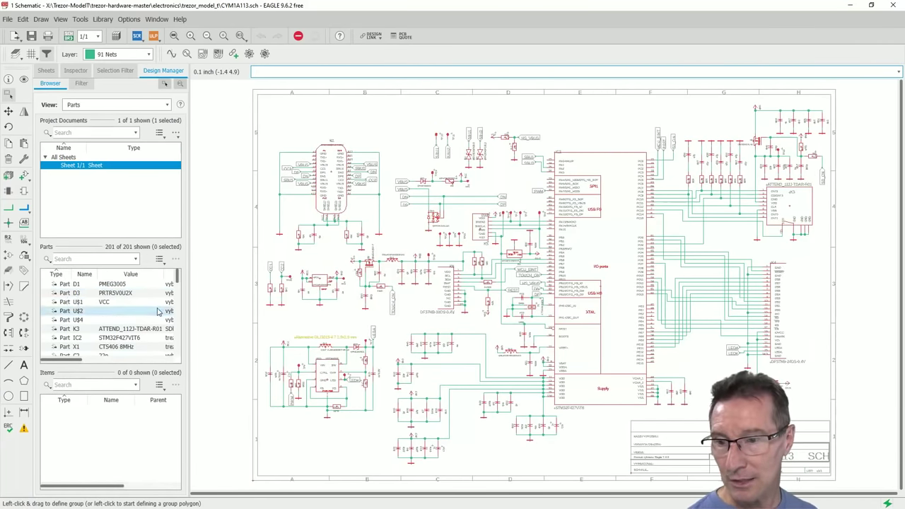
Look through the schematic's parts list in the Design Manager
{"action": "left_click", "coordinate": [178, 279]}
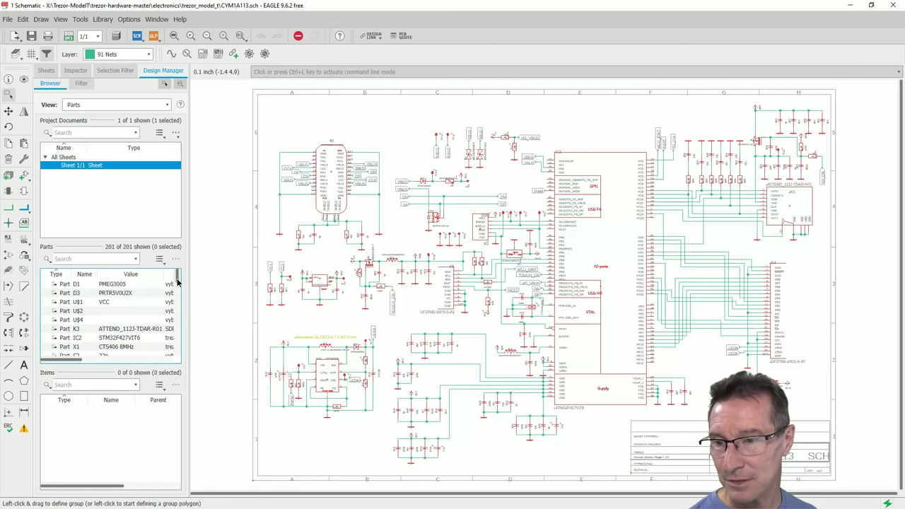
{"action": "mouse_move", "coordinate": [78, 363]}
{"action": "left_mouse_down"}
{"action": "mouse_move", "coordinate": [172, 375]}
{"action": "mouse_move", "coordinate": [70, 368]}
{"action": "left_mouse_up"}
{"action": "scroll", "coordinate": [118, 314], "scroll_direction": "down", "scroll_amount": 3}
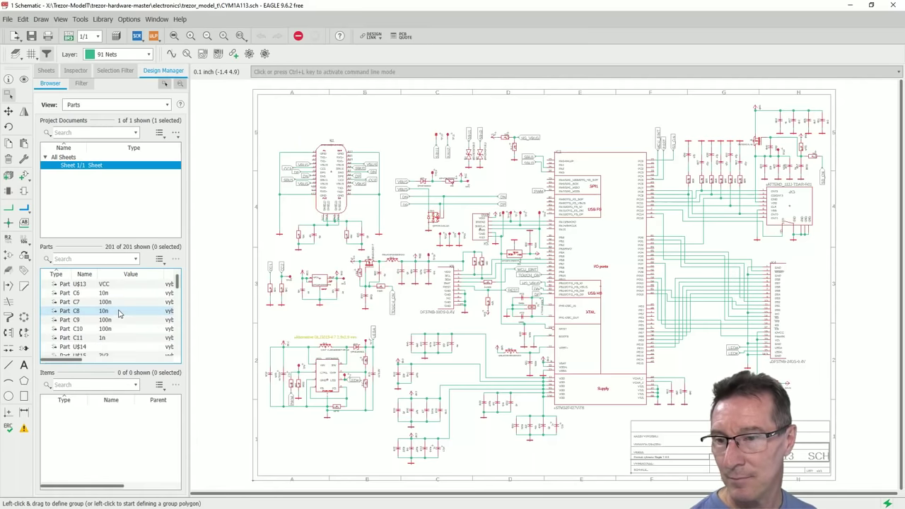
Look further down the schematic's parts list, past the capacitors and resistors to the test points
{"action": "scroll", "coordinate": [119, 314], "scroll_direction": "down", "scroll_amount": 4}
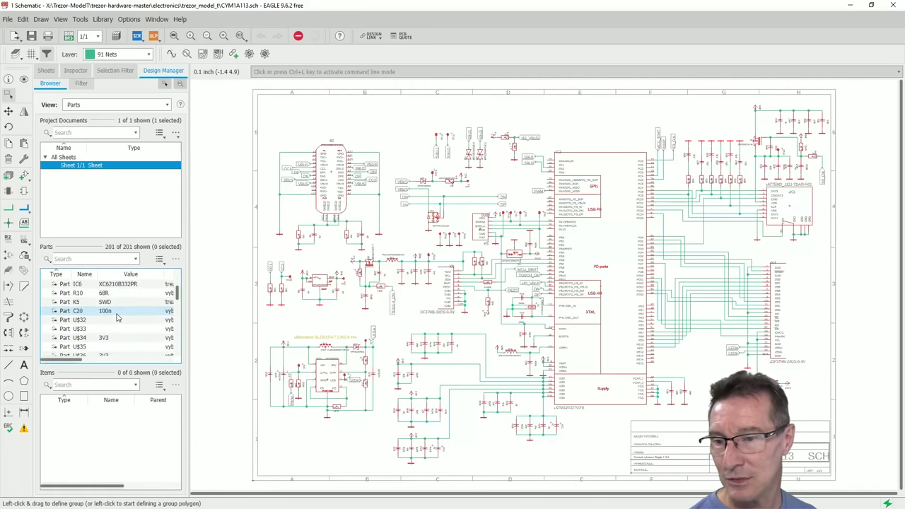
{"action": "scroll", "coordinate": [119, 318], "scroll_direction": "down", "scroll_amount": 5}
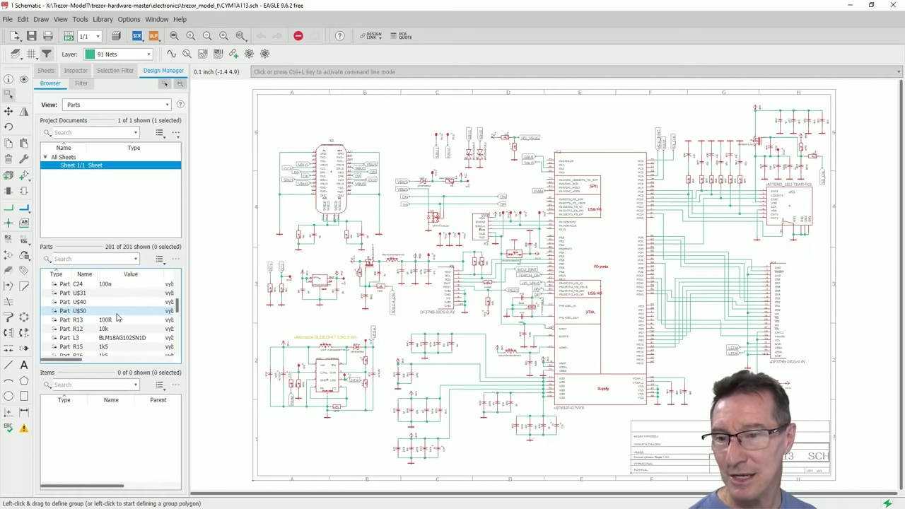
{"action": "scroll", "coordinate": [67, 346], "scroll_direction": "down", "scroll_amount": 4}
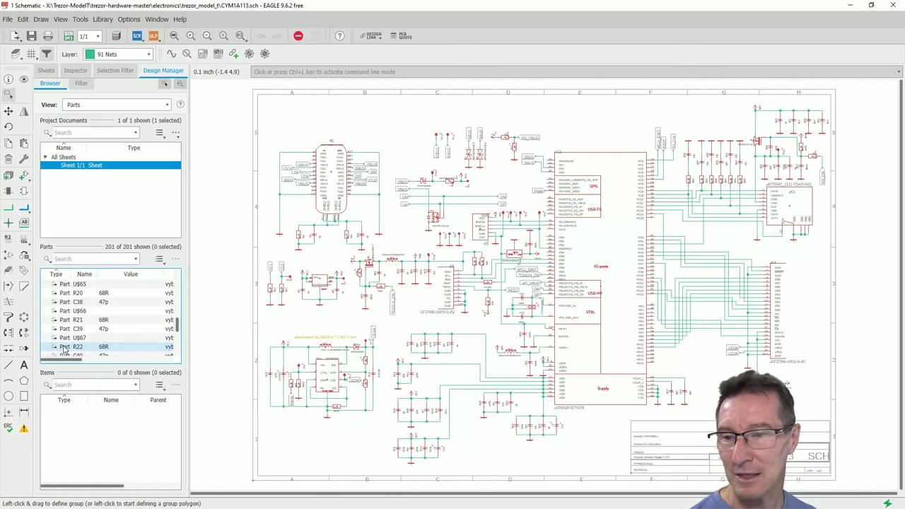
Examine the schematic around microcontroller IC2, from SWD header K5 across to card socket K3 and the pinout of connector K4
{"action": "scroll", "coordinate": [360, 207], "scroll_direction": "up", "scroll_amount": 3}
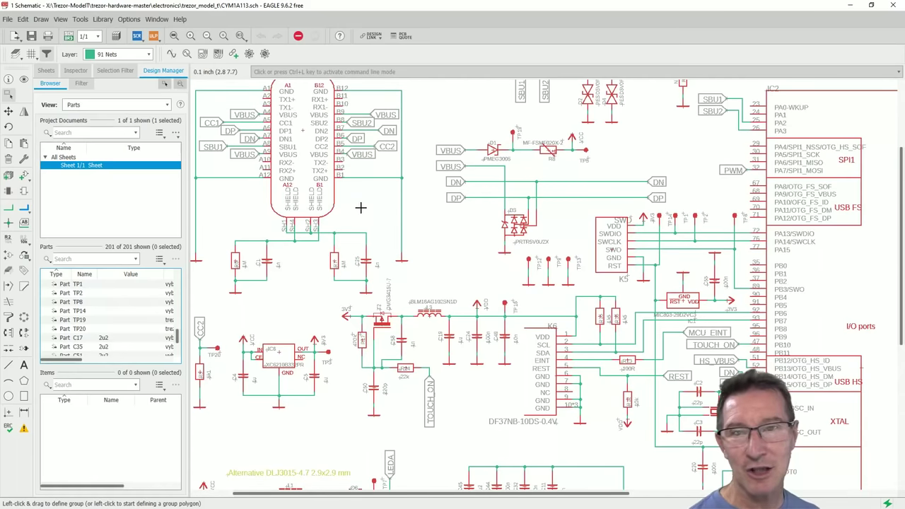
{"action": "scroll", "coordinate": [581, 325], "scroll_direction": "down", "scroll_amount": 1}
{"action": "scroll", "coordinate": [574, 311], "scroll_direction": "up", "scroll_amount": 2}
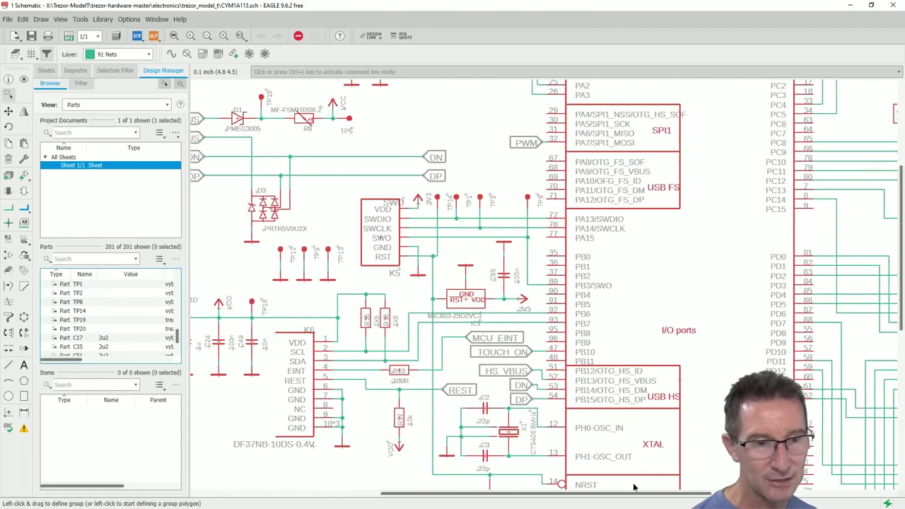
{"action": "left_click_drag", "start_coordinate": [634, 487], "coordinate": [849, 470]}
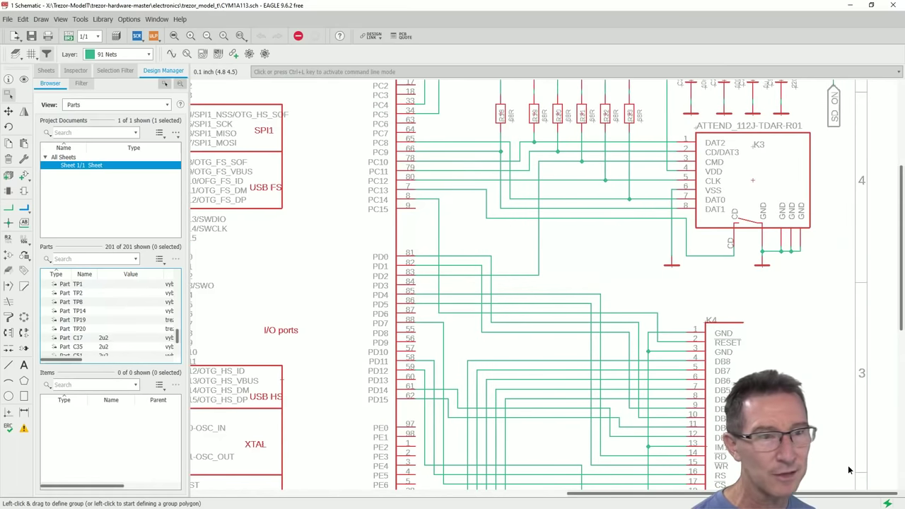
{"action": "scroll", "coordinate": [576, 212], "scroll_direction": "down", "scroll_amount": 3}
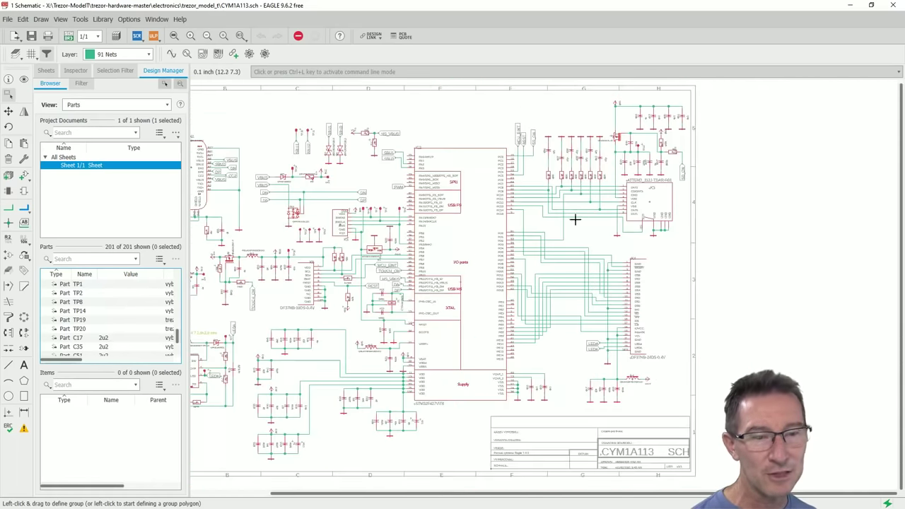
{"action": "scroll", "coordinate": [558, 246], "scroll_direction": "up", "scroll_amount": 2}
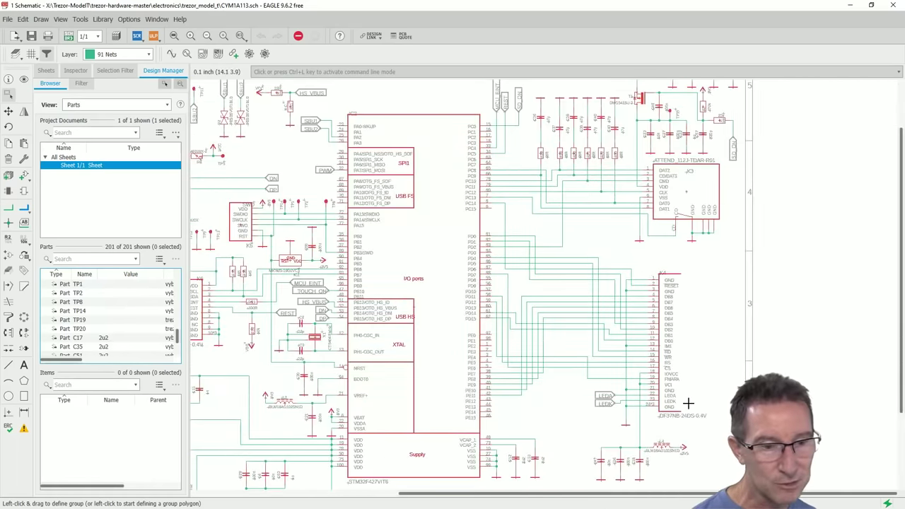
{"action": "scroll", "coordinate": [687, 400], "scroll_direction": "up", "scroll_amount": 3}
{"action": "scroll", "coordinate": [687, 401], "scroll_direction": "up", "scroll_amount": 2}
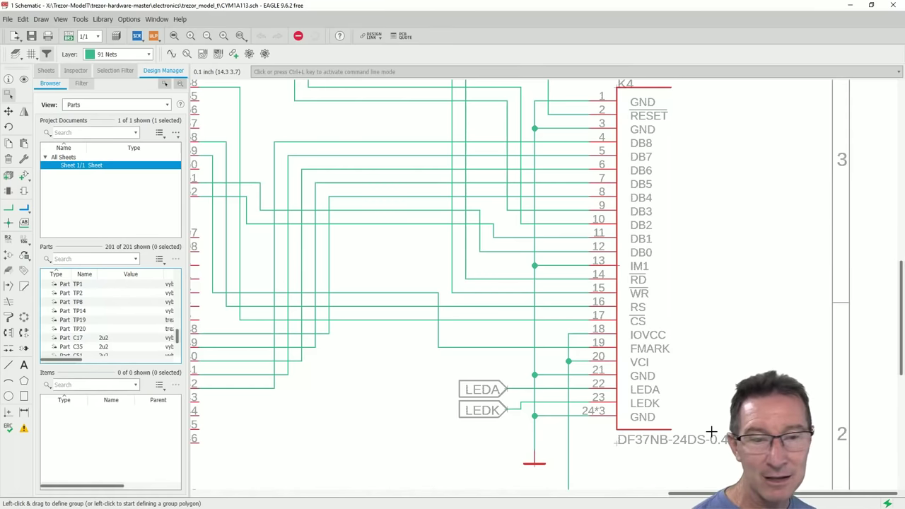
{"action": "scroll", "coordinate": [488, 388], "scroll_direction": "down", "scroll_amount": 3}
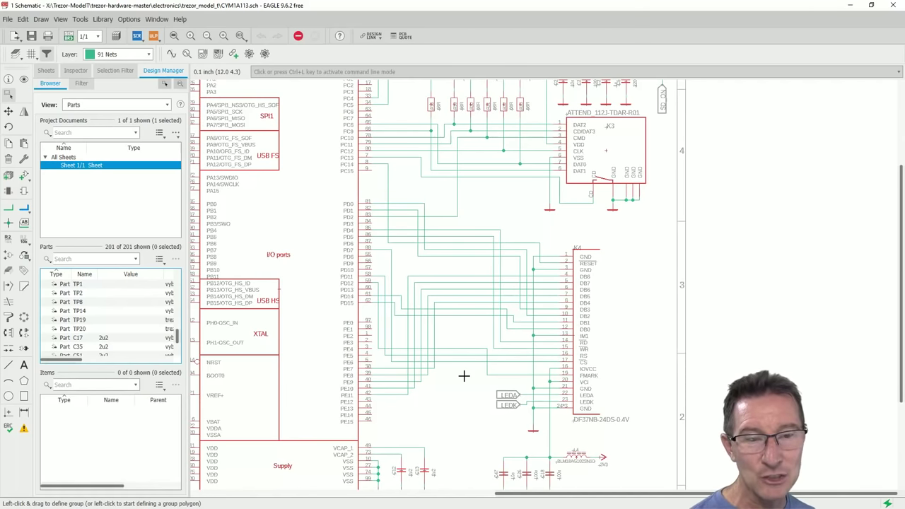
Examine the circuitry around USB connector K1 and the power supply sections, and bring the complete schematic sheet back into view
{"action": "scroll", "coordinate": [464, 377], "scroll_direction": "down", "scroll_amount": 5}
{"action": "scroll", "coordinate": [464, 376], "scroll_direction": "down", "scroll_amount": 1}
{"action": "scroll", "coordinate": [291, 288], "scroll_direction": "up", "scroll_amount": 1}
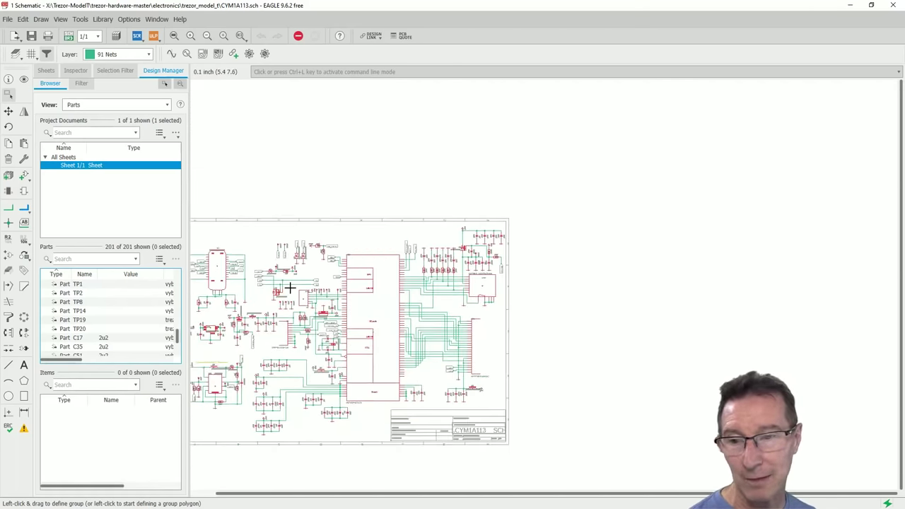
{"action": "scroll", "coordinate": [230, 287], "scroll_direction": "up", "scroll_amount": 3}
{"action": "scroll", "coordinate": [219, 275], "scroll_direction": "up", "scroll_amount": 2}
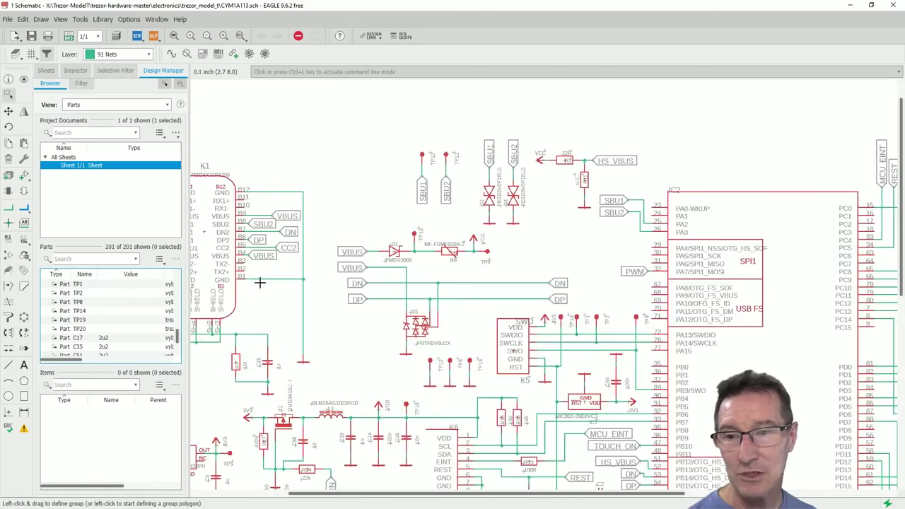
{"action": "scroll", "coordinate": [313, 295], "scroll_direction": "down", "scroll_amount": 3}
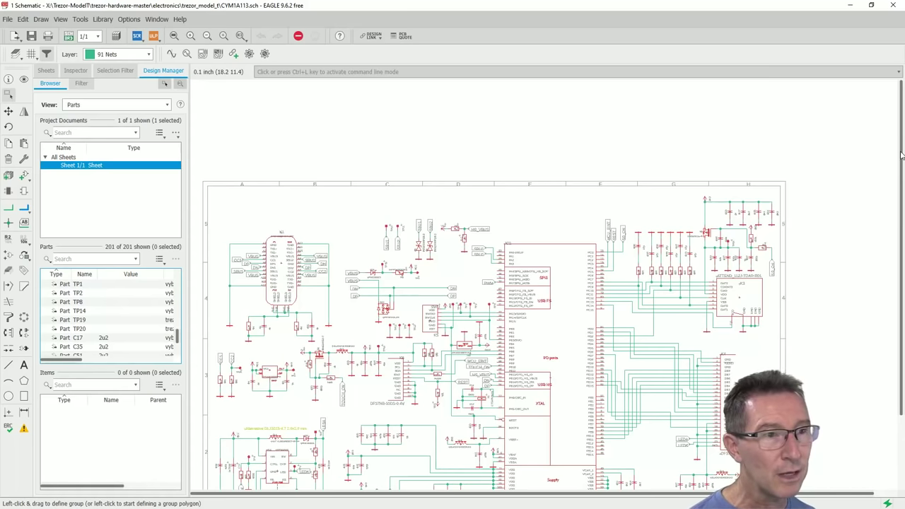
{"action": "middle_click_drag", "start_coordinate": [257, 471], "coordinate": [393, 348]}
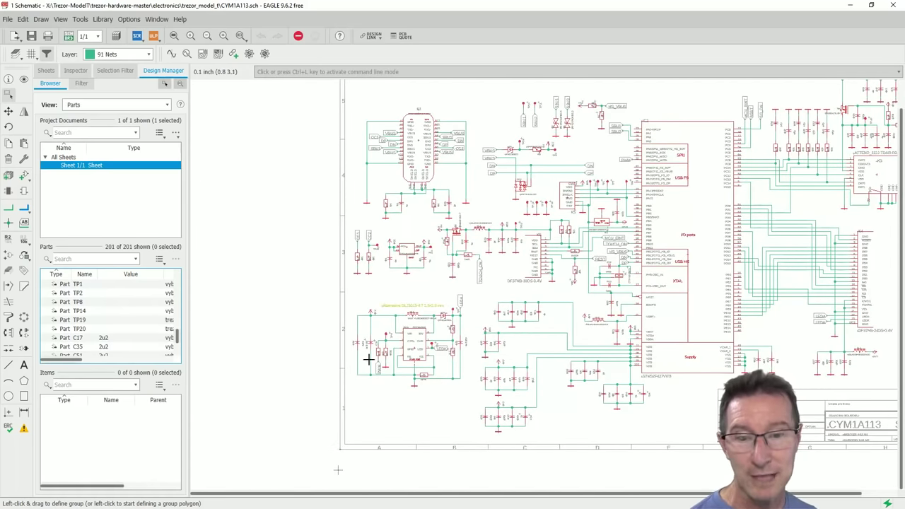
{"action": "left_click_drag", "start_coordinate": [424, 496], "coordinate": [472, 497]}
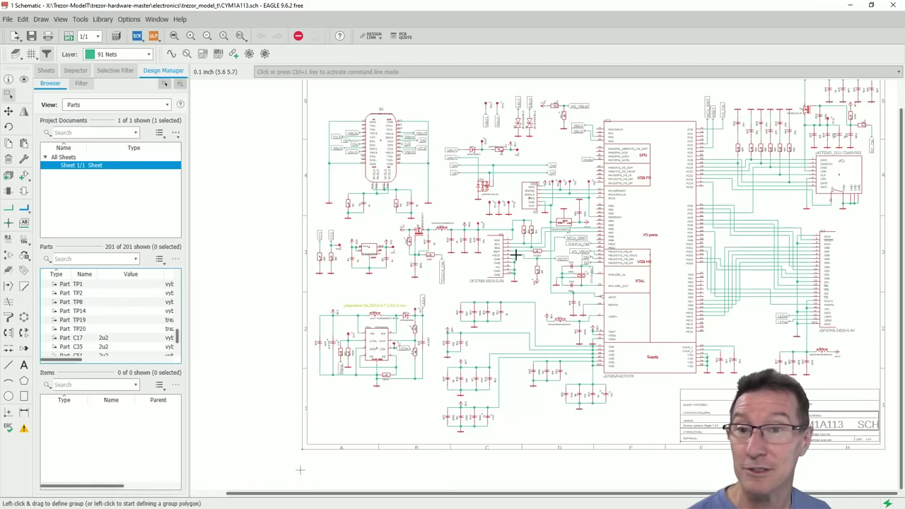
Inspect the VBUS input with diode D1 and fuse R8, plus the D3 protection on the DN and DP lines
{"action": "scroll", "coordinate": [574, 161], "scroll_direction": "up", "scroll_amount": 5}
{"action": "scroll", "coordinate": [574, 161], "scroll_direction": "down", "scroll_amount": 3}
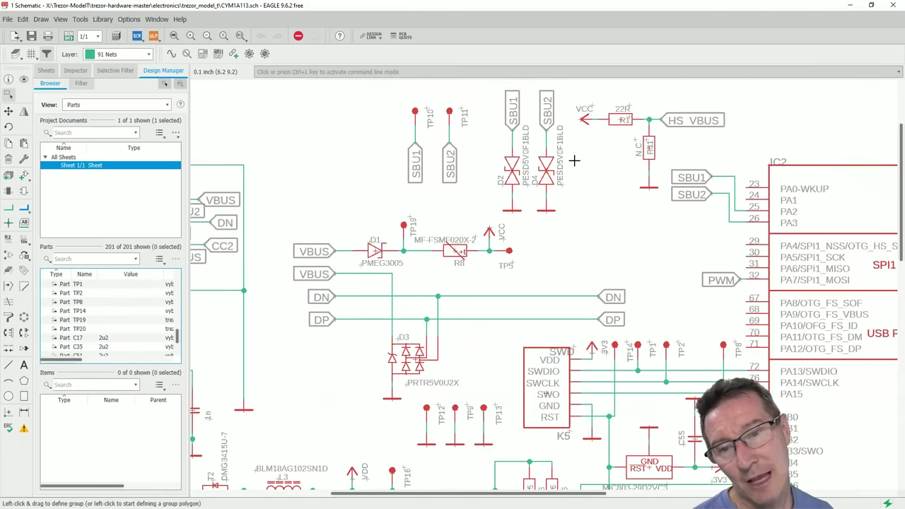
{"action": "scroll", "coordinate": [451, 239], "scroll_direction": "up", "scroll_amount": 2}
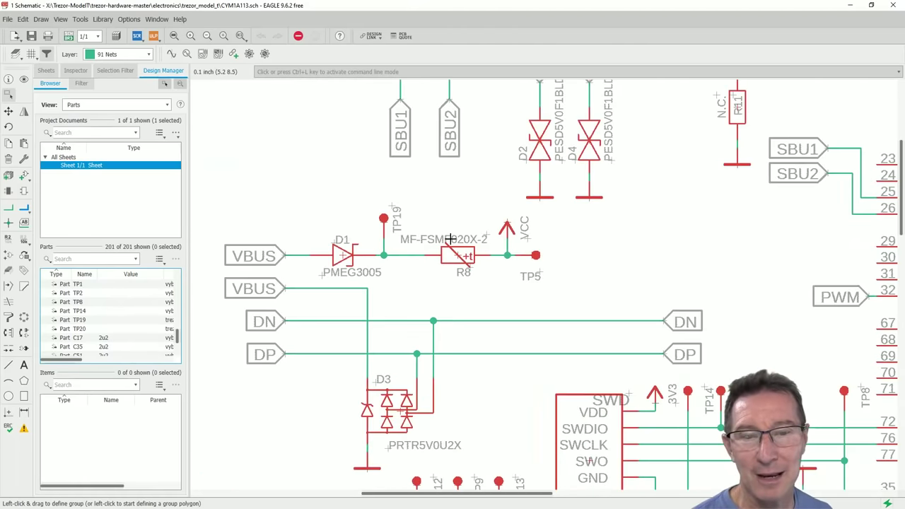
{"action": "scroll", "coordinate": [451, 238], "scroll_direction": "down", "scroll_amount": 4}
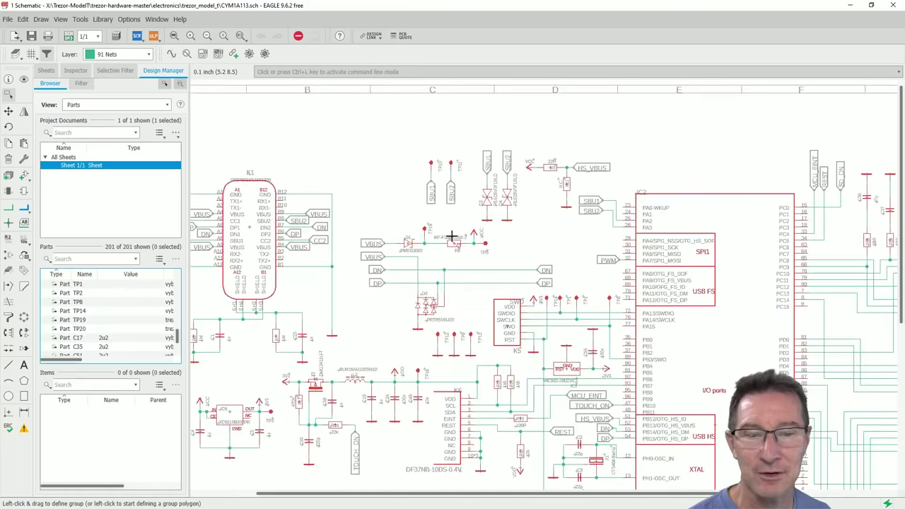
{"action": "scroll", "coordinate": [436, 297], "scroll_direction": "up", "scroll_amount": 3}
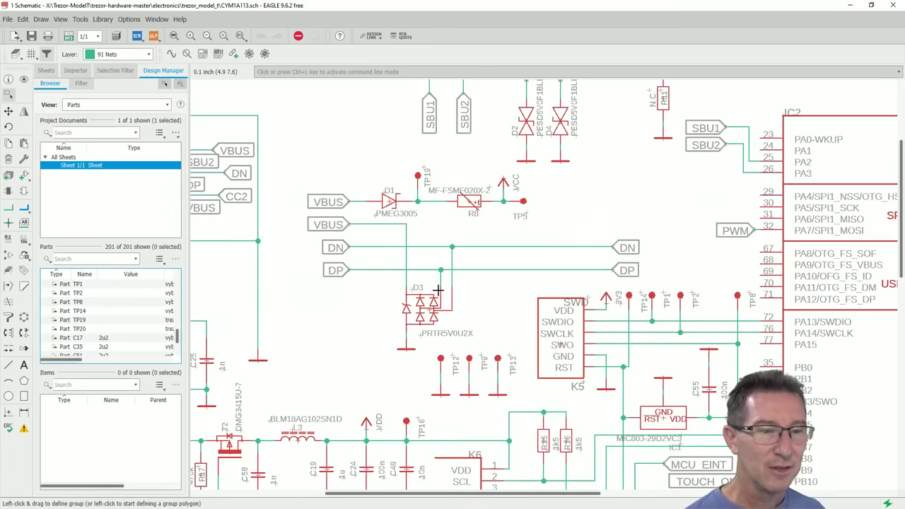
{"action": "scroll", "coordinate": [438, 290], "scroll_direction": "down", "scroll_amount": 5}
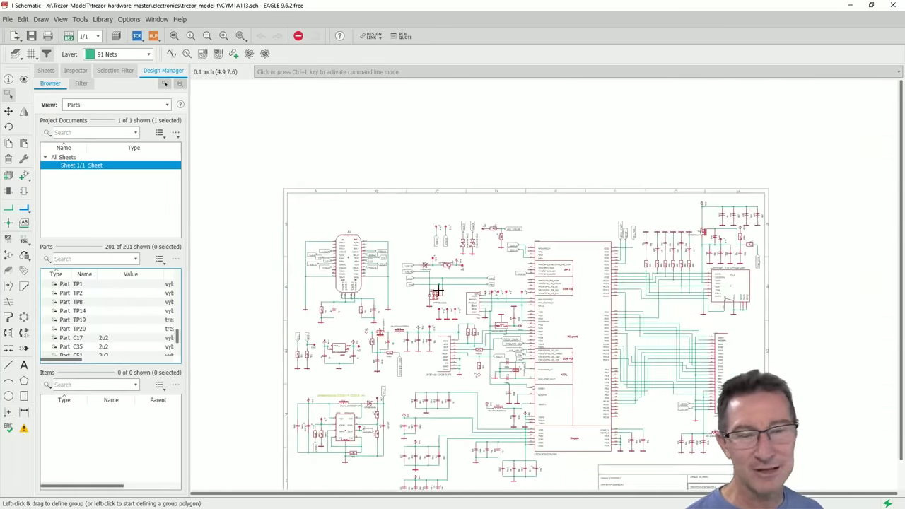
{"action": "scroll", "coordinate": [396, 286], "scroll_direction": "up", "scroll_amount": 1}
{"action": "scroll", "coordinate": [392, 284], "scroll_direction": "down", "scroll_amount": 1}
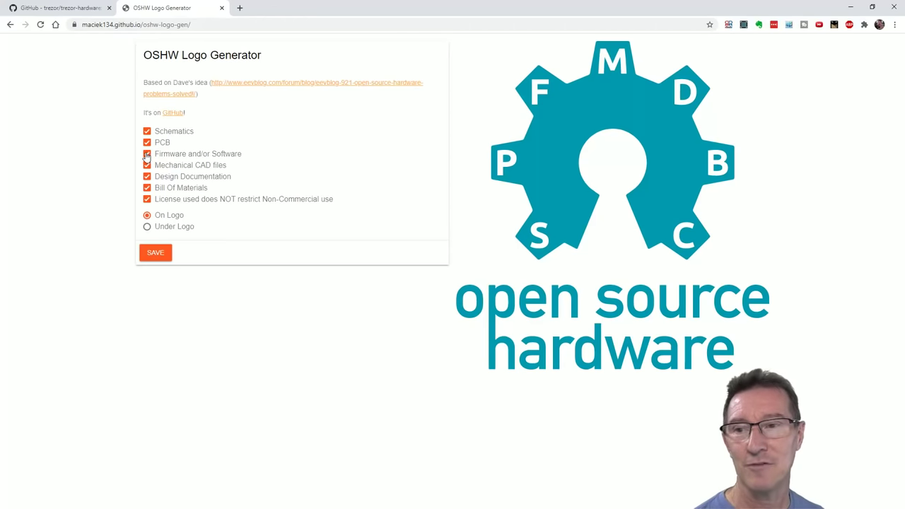
In the browser's OSHW Logo Generator, deselect the Design Documentation and Bill Of Materials options
{"action": "left_click", "coordinate": [147, 176]}
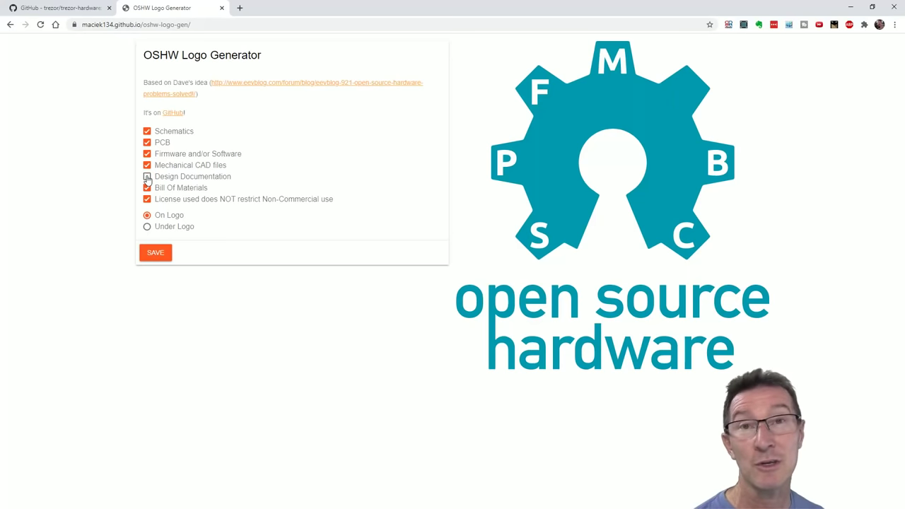
{"action": "left_click", "coordinate": [147, 188]}
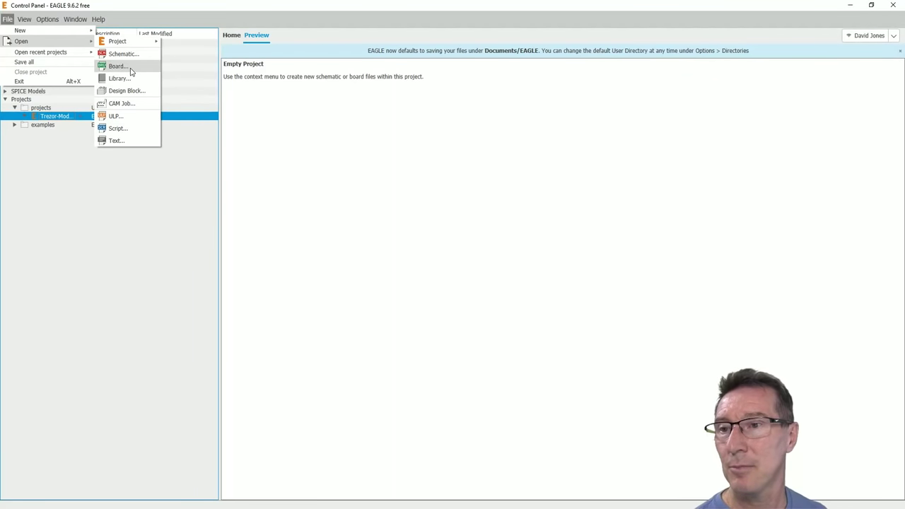
In the EAGLE Control Panel, open the board file CYM1A113.brd from trezor-hardware-master/electronics/trezor_model_t
{"action": "left_click", "coordinate": [131, 71]}
{"action": "left_click", "coordinate": [580, 392]}
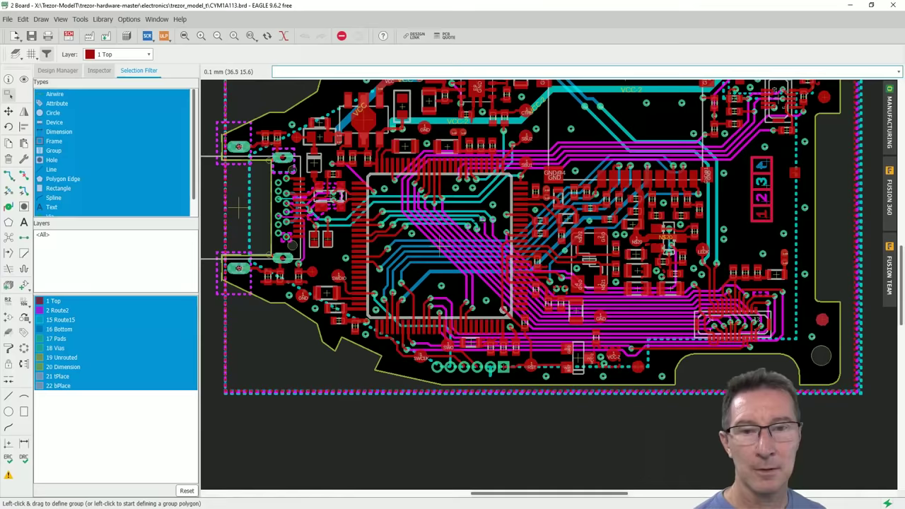
Examine the dotted multi-layer polygon outlines beyond the board edge, close up at the corner above the USB connector
{"action": "scroll", "coordinate": [382, 126], "scroll_direction": "up", "scroll_amount": 6}
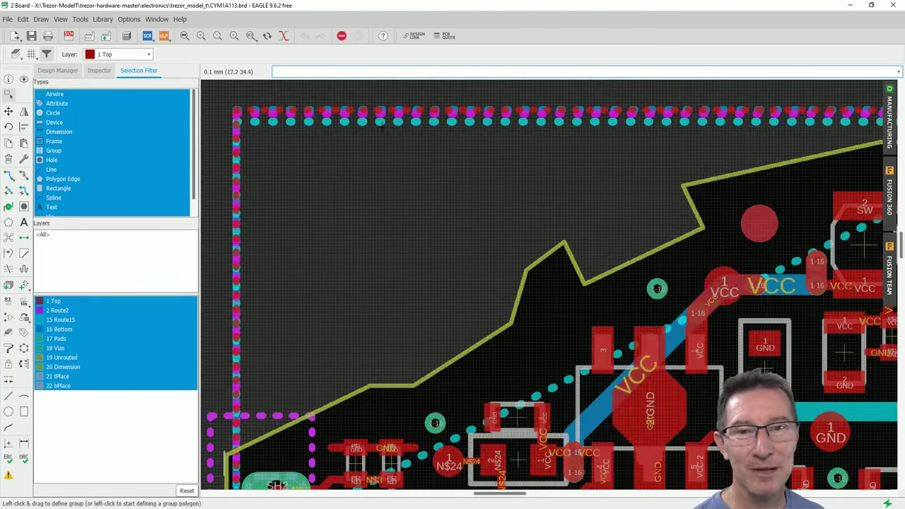
{"action": "scroll", "coordinate": [361, 126], "scroll_direction": "down", "scroll_amount": 6}
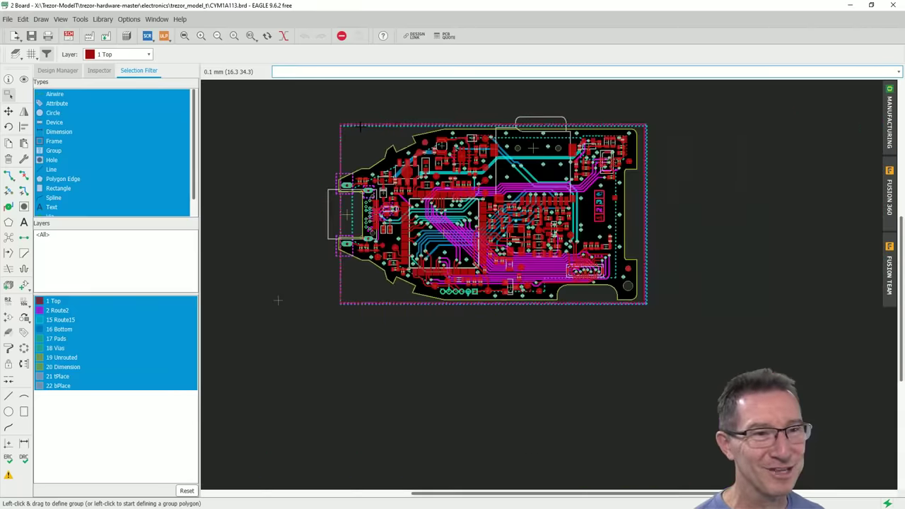
{"action": "scroll", "coordinate": [361, 126], "scroll_direction": "up", "scroll_amount": 8}
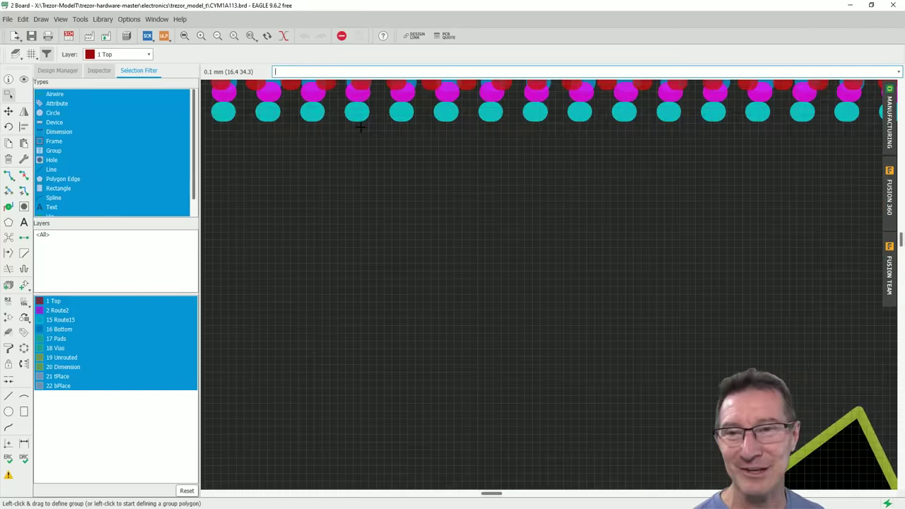
{"action": "scroll", "coordinate": [360, 126], "scroll_direction": "down", "scroll_amount": 3}
{"action": "scroll", "coordinate": [361, 126], "scroll_direction": "down", "scroll_amount": 2}
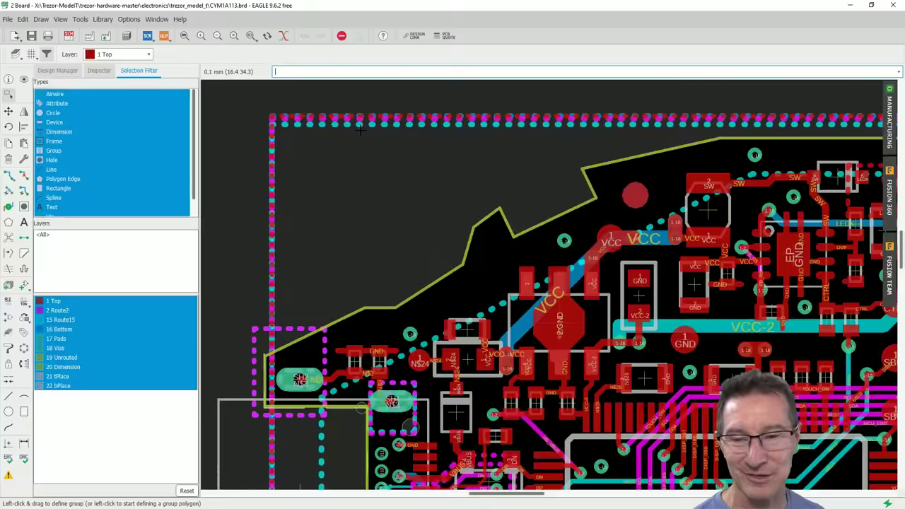
{"action": "scroll", "coordinate": [543, 100], "scroll_direction": "up", "scroll_amount": 4}
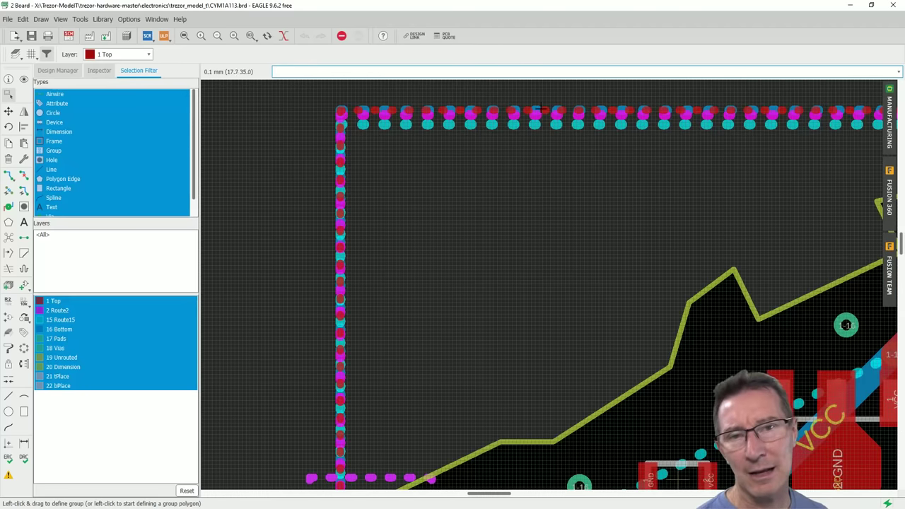
{"action": "scroll", "coordinate": [544, 138], "scroll_direction": "down", "scroll_amount": 3}
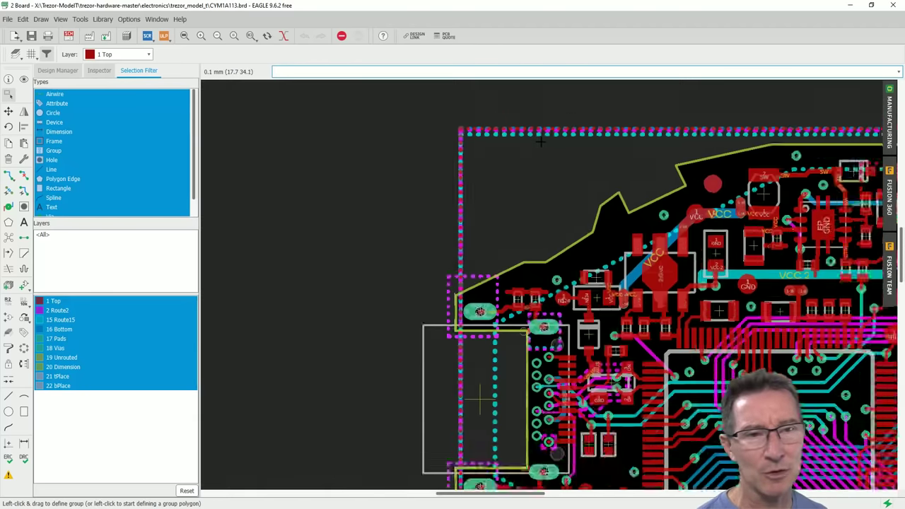
{"action": "scroll", "coordinate": [541, 146], "scroll_direction": "down", "scroll_amount": 2}
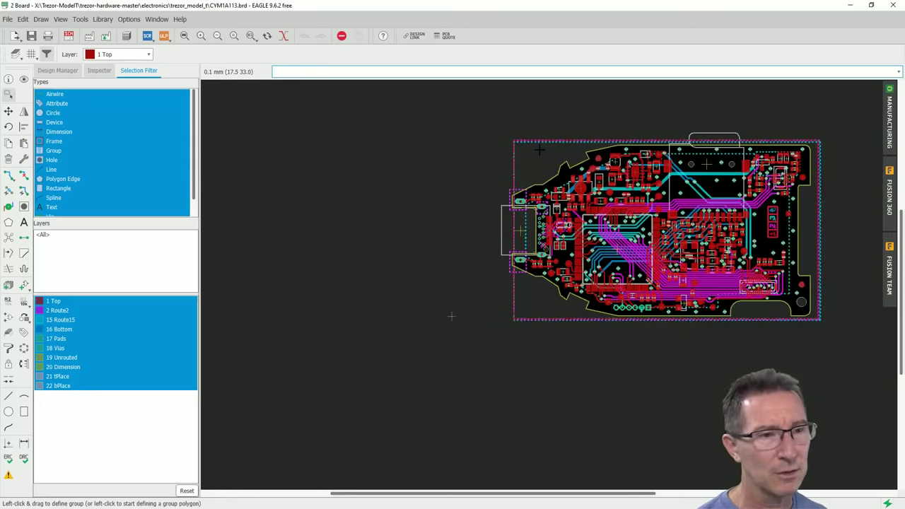
{"action": "scroll", "coordinate": [542, 145], "scroll_direction": "up", "scroll_amount": 5}
{"action": "scroll", "coordinate": [536, 150], "scroll_direction": "up", "scroll_amount": 4}
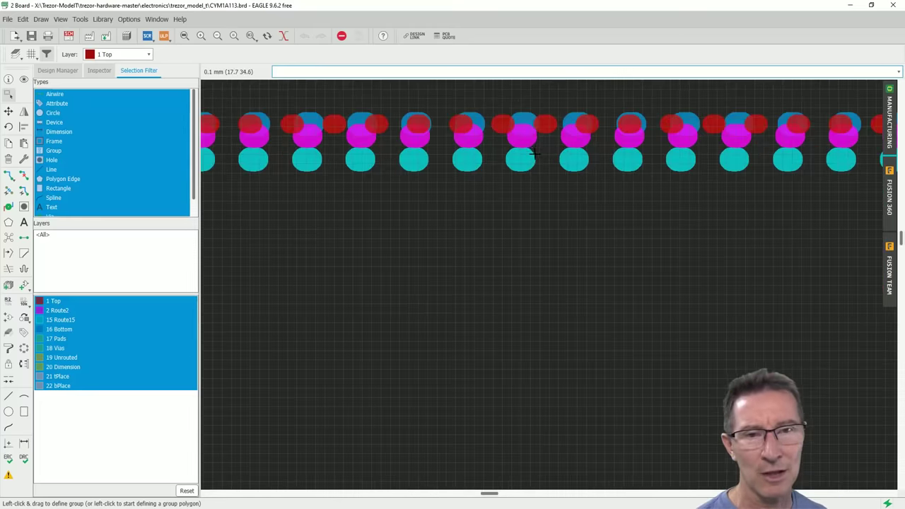
Look over the routing around the microcontroller and frame the entire board layout in the view
{"action": "scroll", "coordinate": [534, 152], "scroll_direction": "down", "scroll_amount": 2}
{"action": "scroll", "coordinate": [688, 264], "scroll_direction": "down", "scroll_amount": 2}
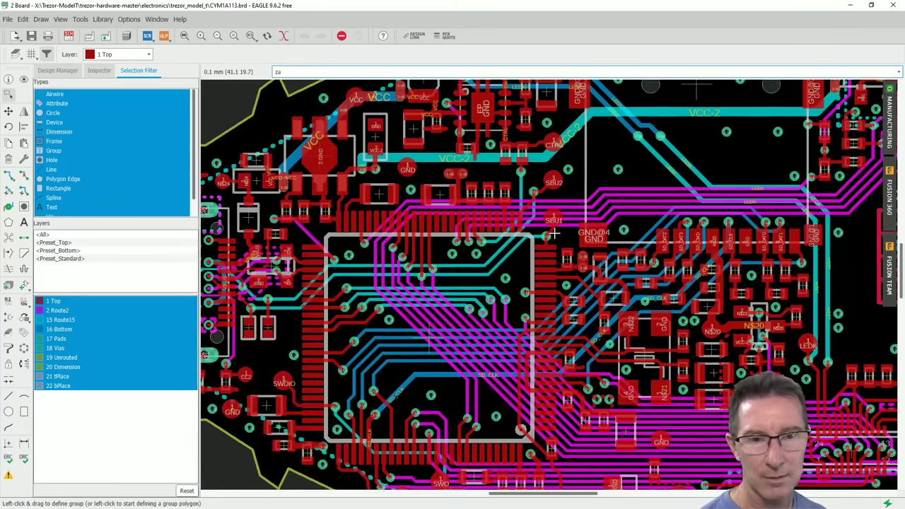
{"action": "scroll", "coordinate": [555, 233], "scroll_direction": "down", "scroll_amount": 3}
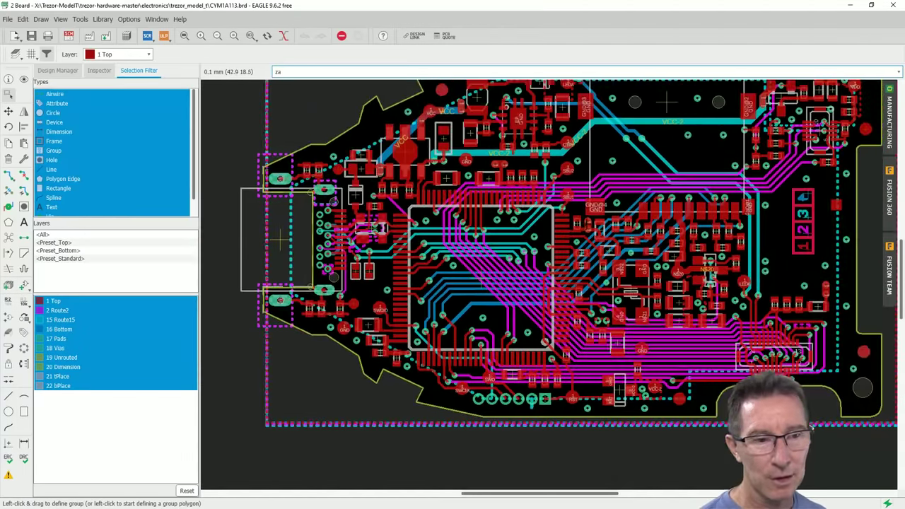
{"action": "middle_click_drag", "start_coordinate": [586, 223], "coordinate": [558, 264]}
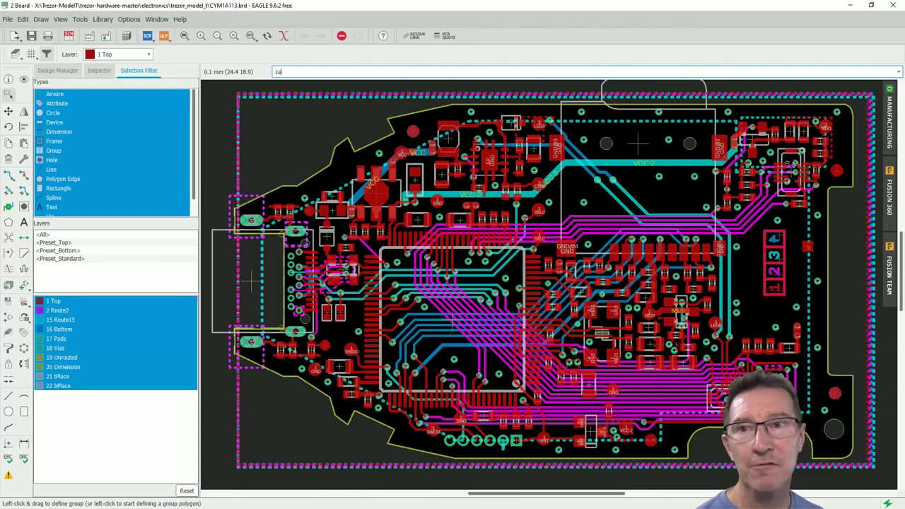
Examine the 1-2-3-4 layer marker and the SD card connector's routing on the board close up
{"action": "scroll", "coordinate": [782, 260], "scroll_direction": "up", "scroll_amount": 5}
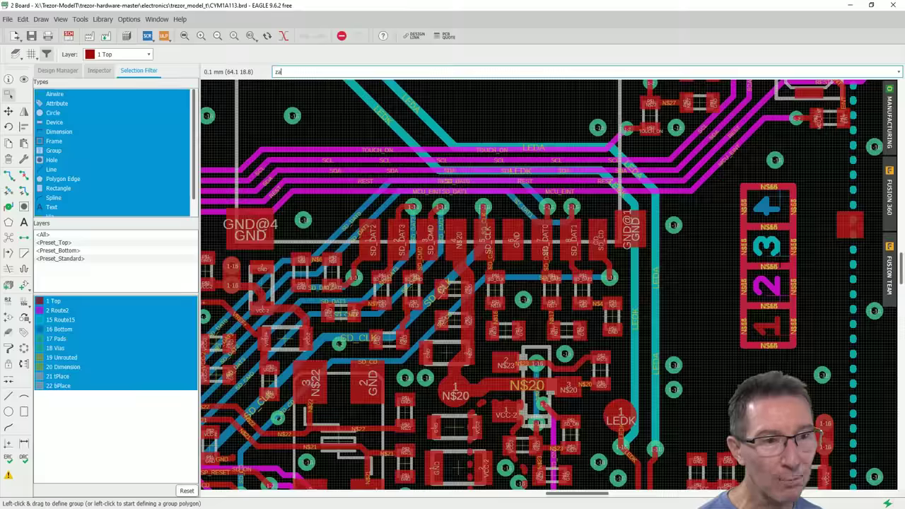
{"action": "scroll", "coordinate": [770, 267], "scroll_direction": "up", "scroll_amount": 2}
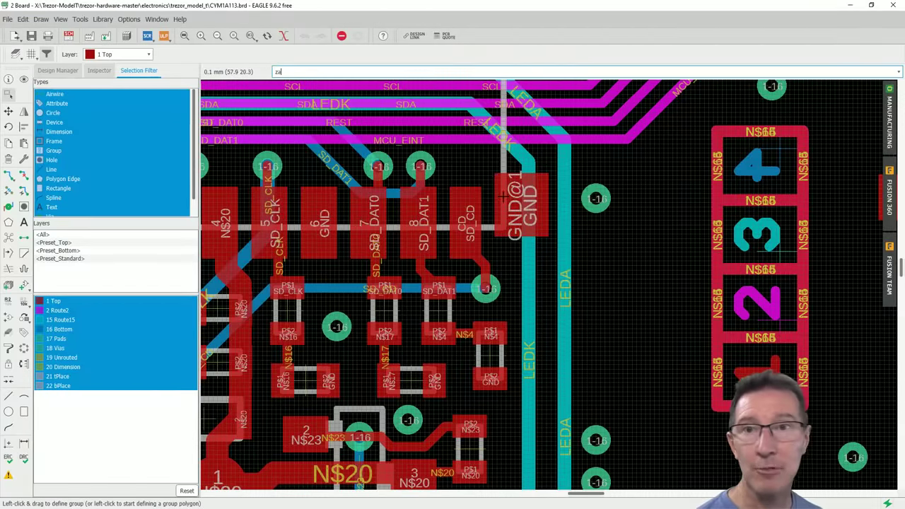
{"action": "scroll", "coordinate": [438, 138], "scroll_direction": "down", "scroll_amount": 3}
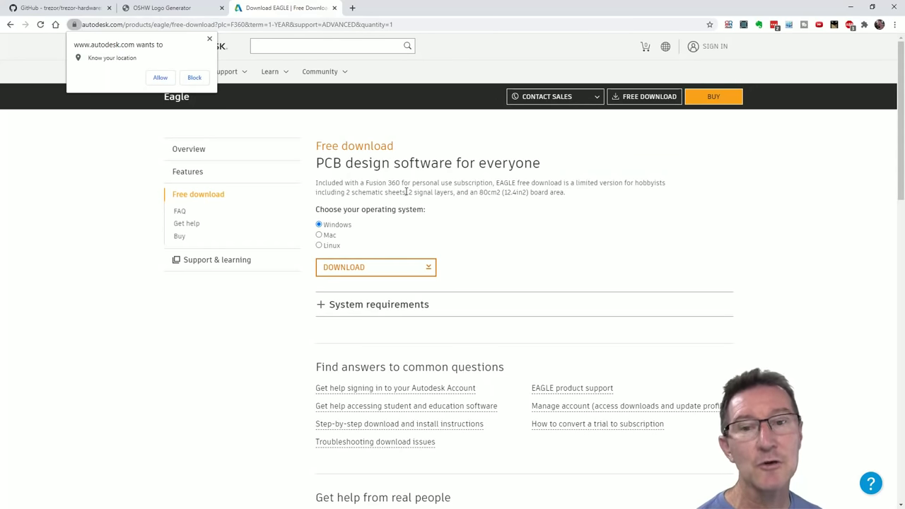
In the browser, check the free EAGLE version's signal-layer and board-area limits on Autodesk's download page, and return to the EAGLE board
{"action": "left_click_drag", "start_coordinate": [406, 192], "coordinate": [580, 193]}
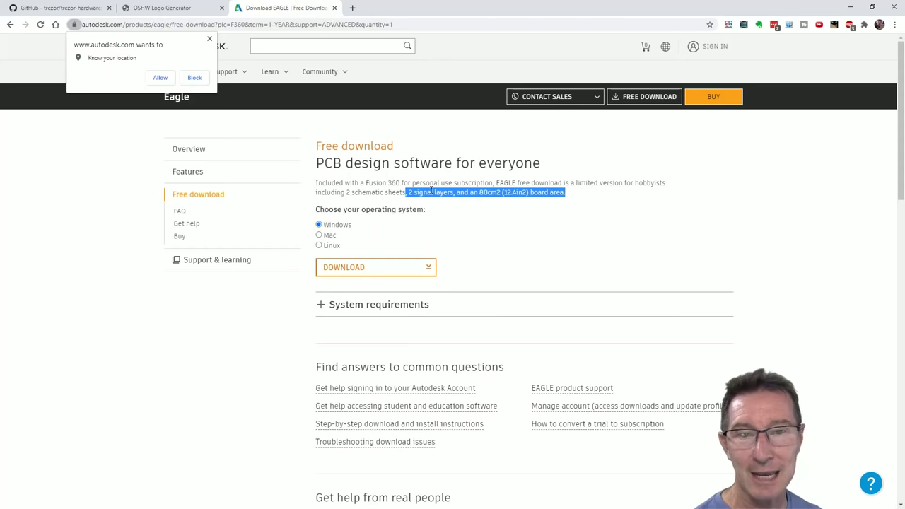
{"action": "left_click", "coordinate": [402, 203]}
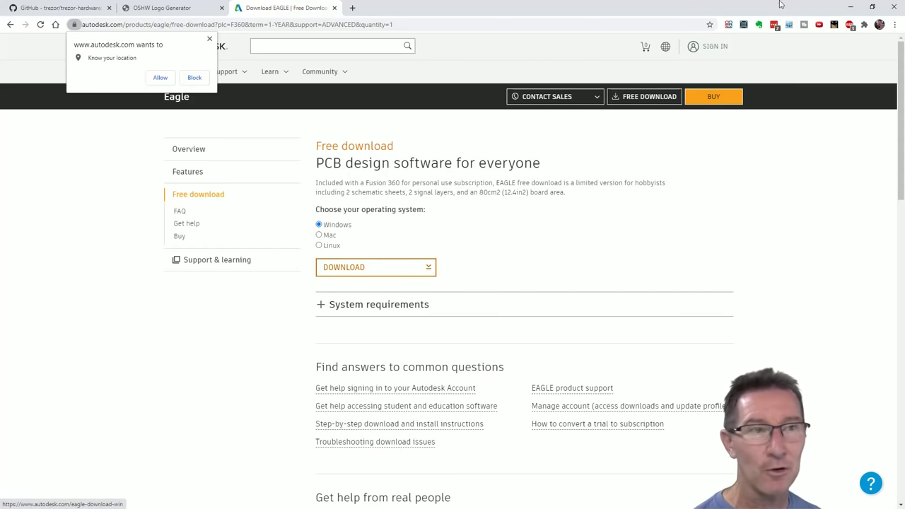
{"action": "left_click", "coordinate": [851, 6]}
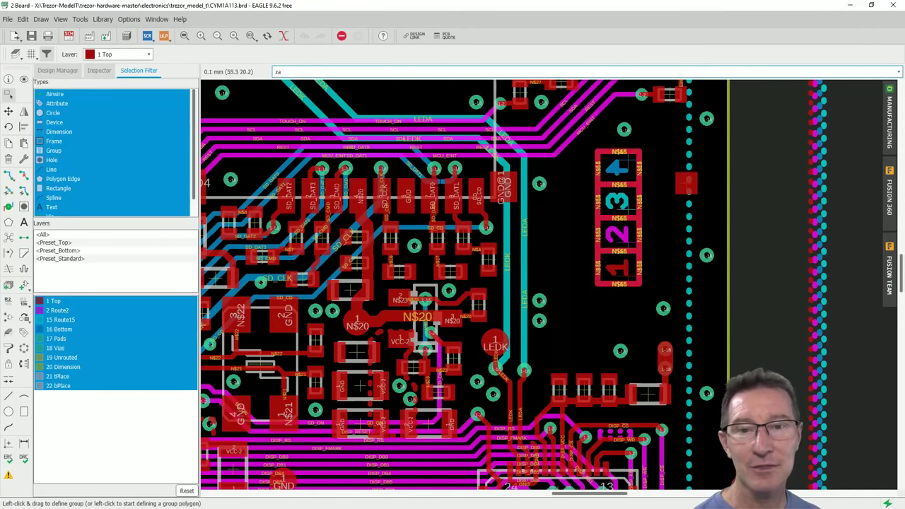
Frame the complete Model T board, from the USB connector to the far edge, in the layout view
{"action": "scroll", "coordinate": [412, 266], "scroll_direction": "down", "scroll_amount": 3}
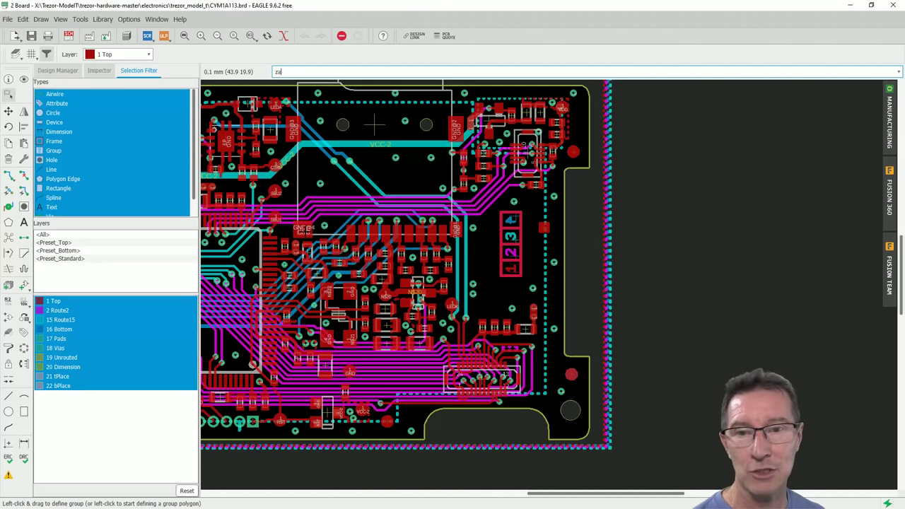
{"action": "middle_click_drag", "start_coordinate": [375, 124], "coordinate": [644, 144]}
{"action": "middle_click_drag", "start_coordinate": [575, 249], "coordinate": [573, 249]}
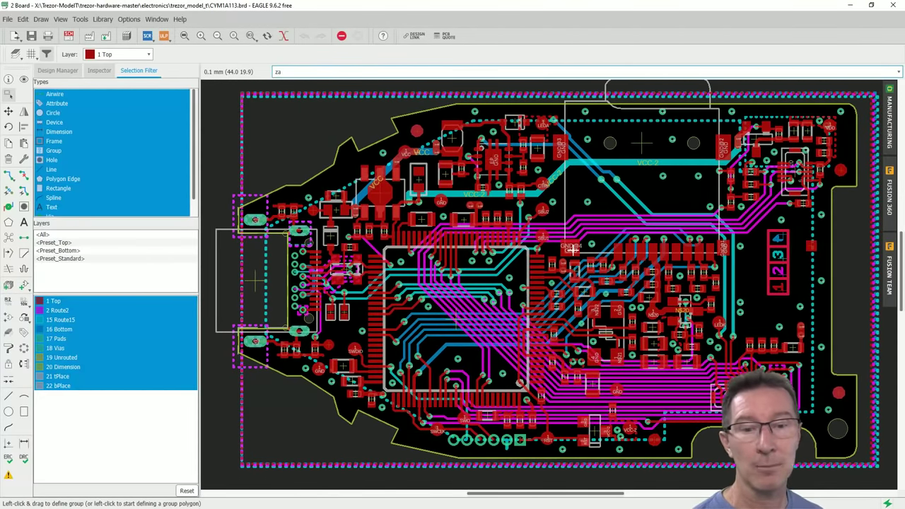
{"action": "middle_click_drag", "start_coordinate": [572, 249], "coordinate": [573, 256]}
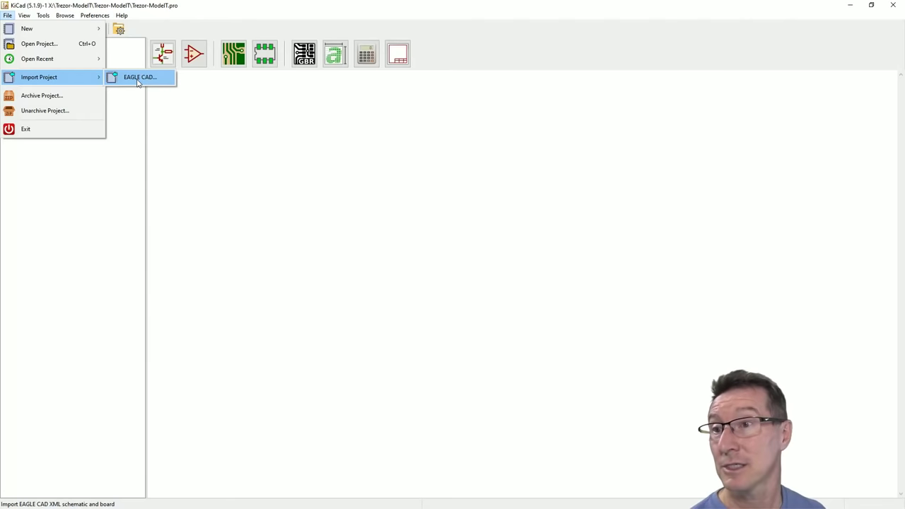
In KiCad, import the EAGLE board CYM1A113.brd from the trezor_model_t folder as a project in the Trezor-T-KiCAD folder
{"action": "left_click", "coordinate": [139, 82]}
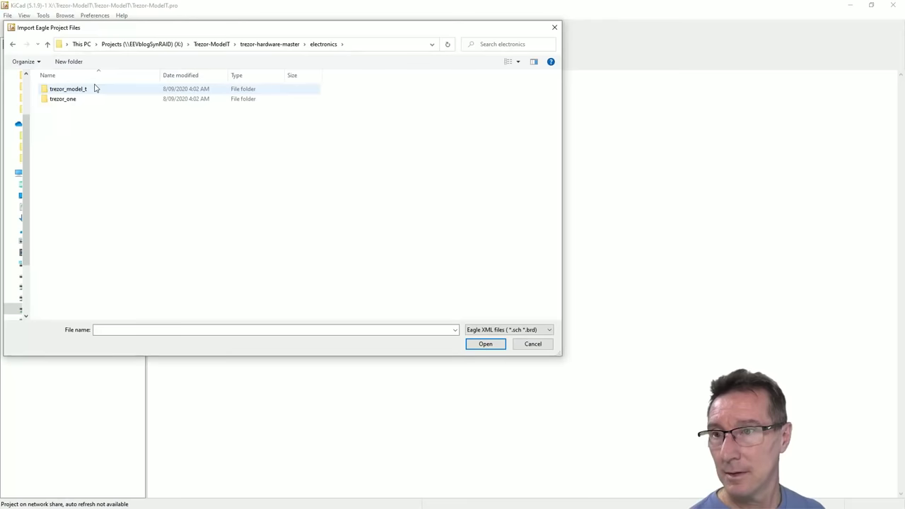
{"action": "double_click", "coordinate": [90, 89]}
{"action": "left_click", "coordinate": [96, 91]}
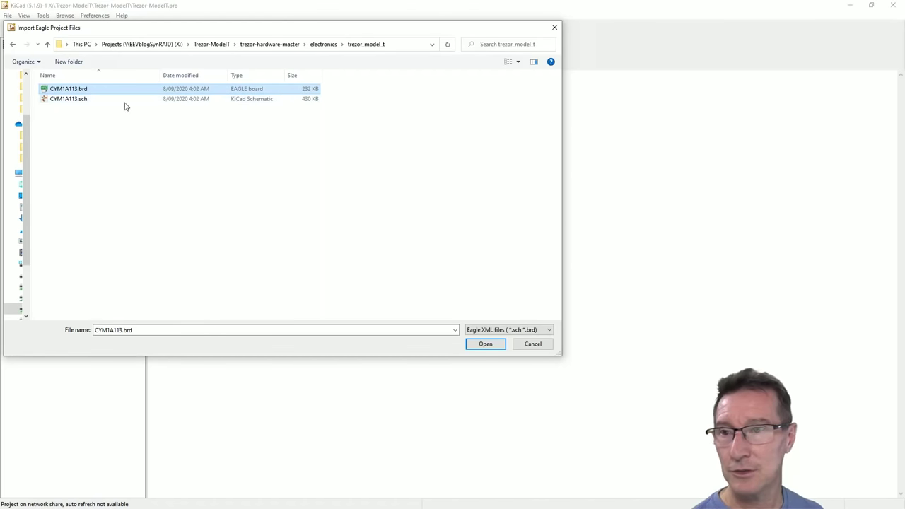
{"action": "left_click", "coordinate": [486, 344]}
{"action": "left_click_drag", "start_coordinate": [610, 341], "coordinate": [460, 191]}
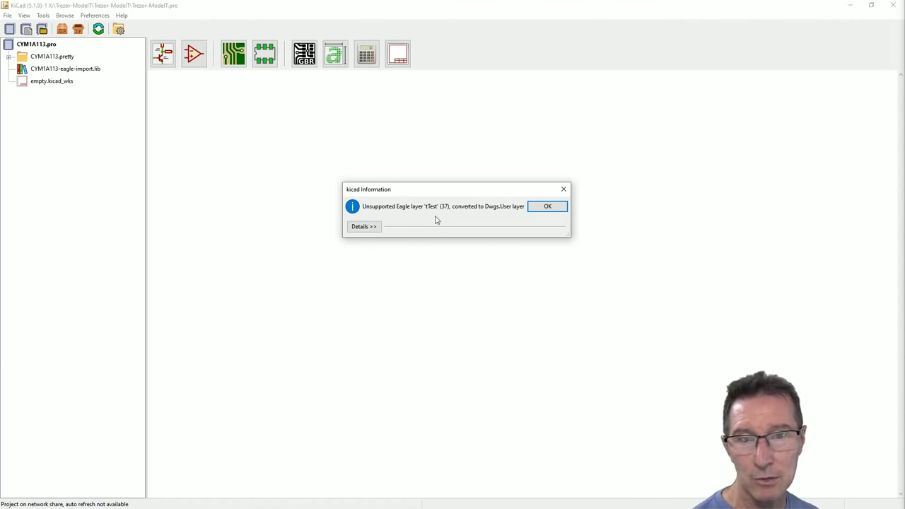
Review the detailed list of unsupported EAGLE layer conversions and dismiss the import information
{"action": "left_click", "coordinate": [364, 227]}
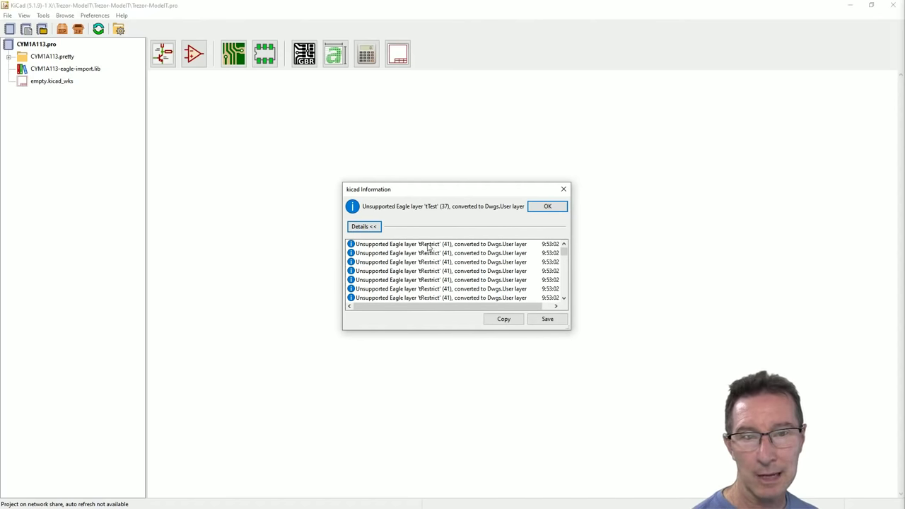
{"action": "scroll", "coordinate": [429, 277], "scroll_direction": "down", "scroll_amount": 4}
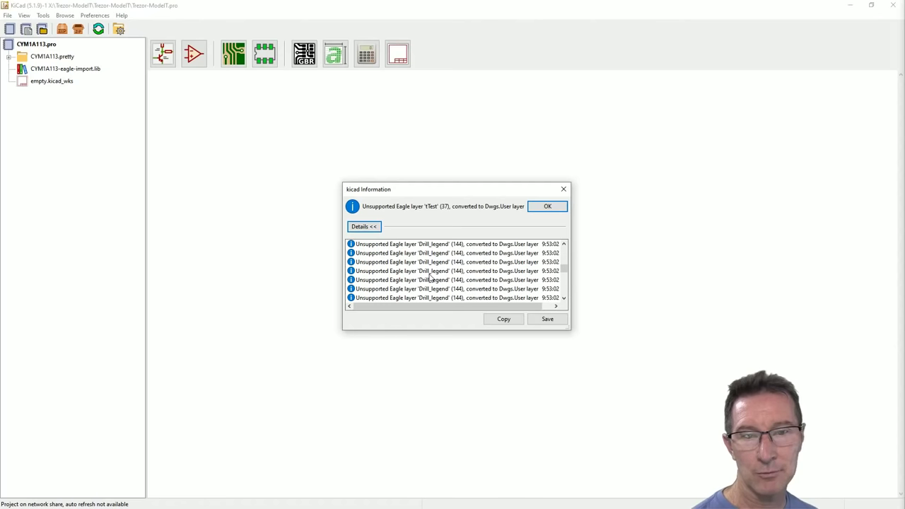
{"action": "scroll", "coordinate": [429, 277], "scroll_direction": "down", "scroll_amount": 2}
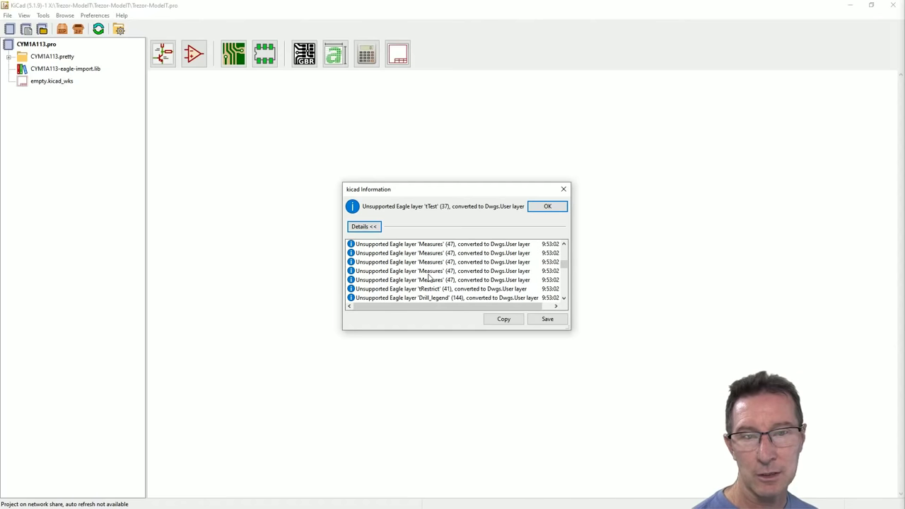
{"action": "scroll", "coordinate": [428, 277], "scroll_direction": "down", "scroll_amount": 3}
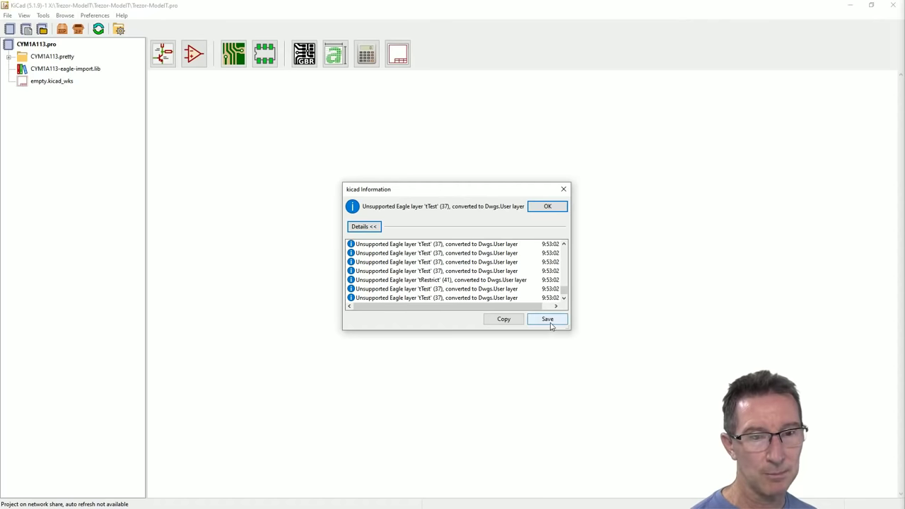
{"action": "key", "text": "Return"}
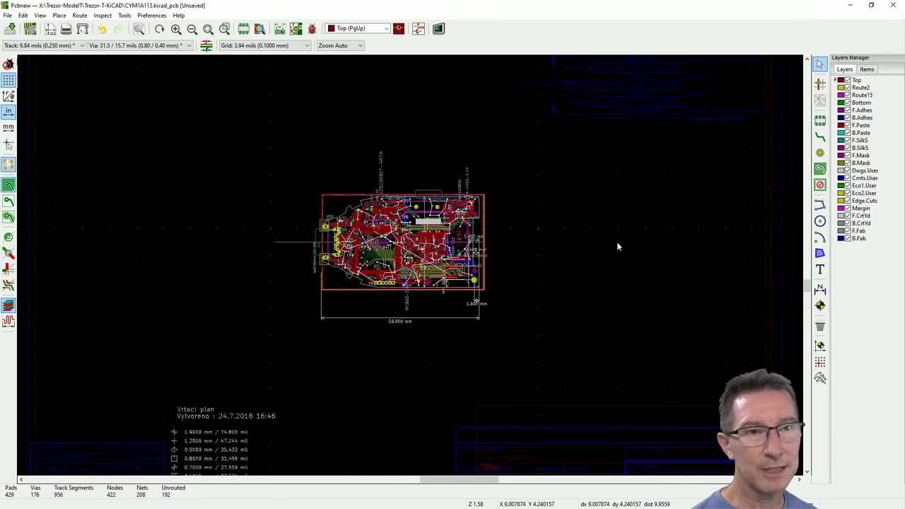
Examine the layer detail drawing with the four-layer stackup, core, prepreg and copper thicknesses
{"action": "scroll", "coordinate": [654, 158], "scroll_direction": "up", "scroll_amount": 1}
{"action": "scroll", "coordinate": [317, 176], "scroll_direction": "up", "scroll_amount": 5}
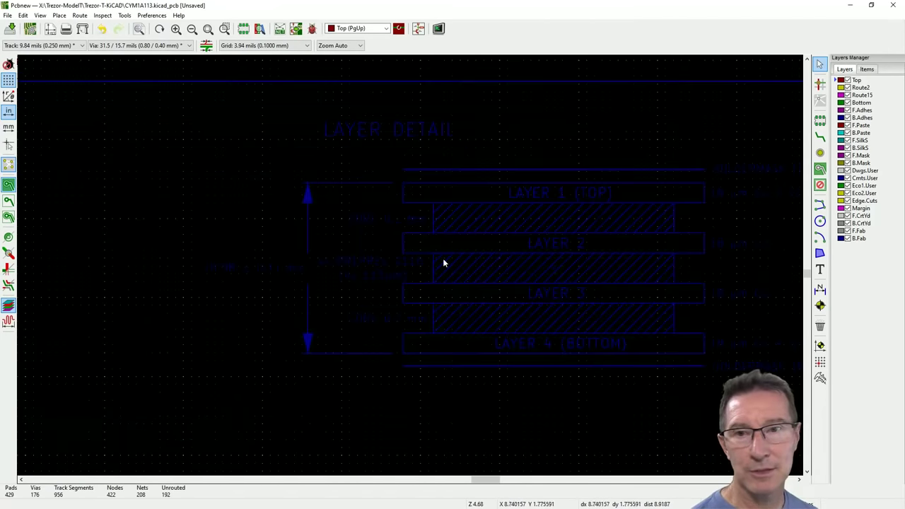
{"action": "scroll", "coordinate": [410, 269], "scroll_direction": "down", "scroll_amount": 1}
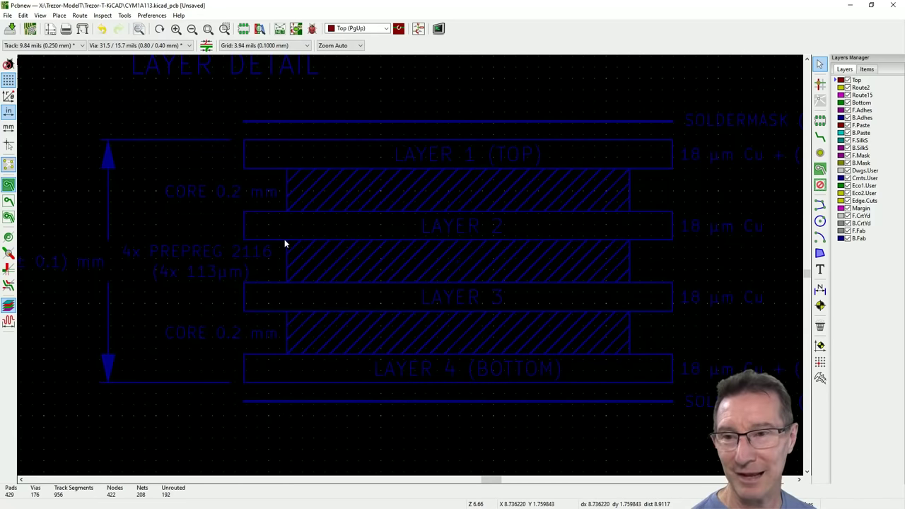
{"action": "scroll", "coordinate": [244, 188], "scroll_direction": "down", "scroll_amount": 1}
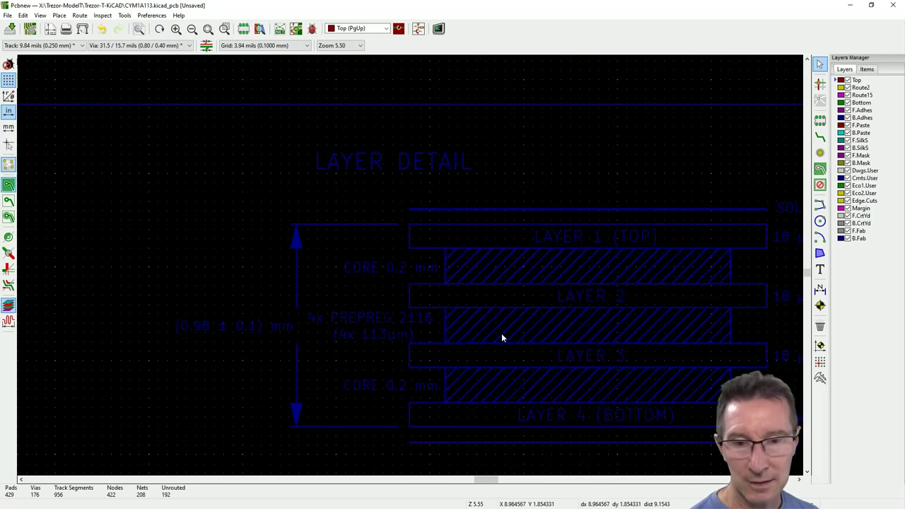
{"action": "scroll", "coordinate": [501, 333], "scroll_direction": "down", "scroll_amount": 1}
{"action": "left_click_drag", "start_coordinate": [493, 483], "coordinate": [493, 483]}
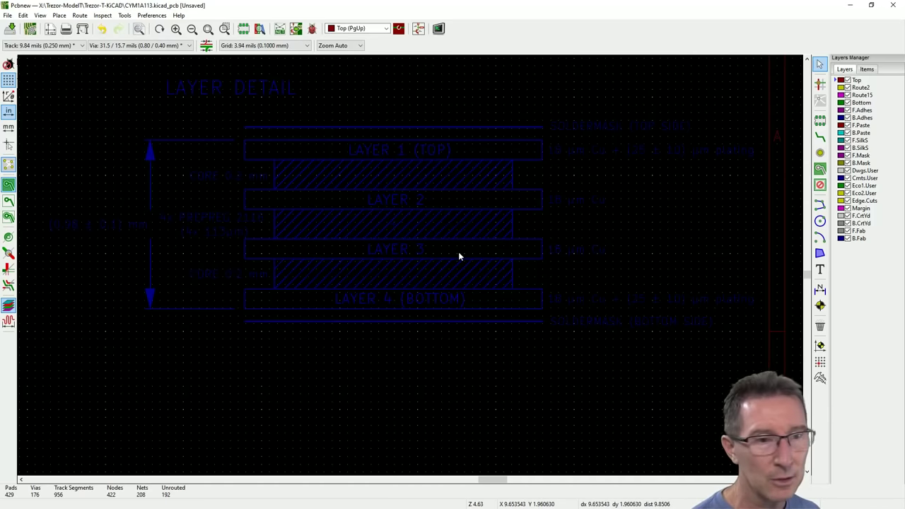
Inspect the drill plan table beneath the board and the drawing's title block fields
{"action": "scroll", "coordinate": [410, 265], "scroll_direction": "down", "scroll_amount": 5}
{"action": "scroll", "coordinate": [410, 264], "scroll_direction": "up", "scroll_amount": 6}
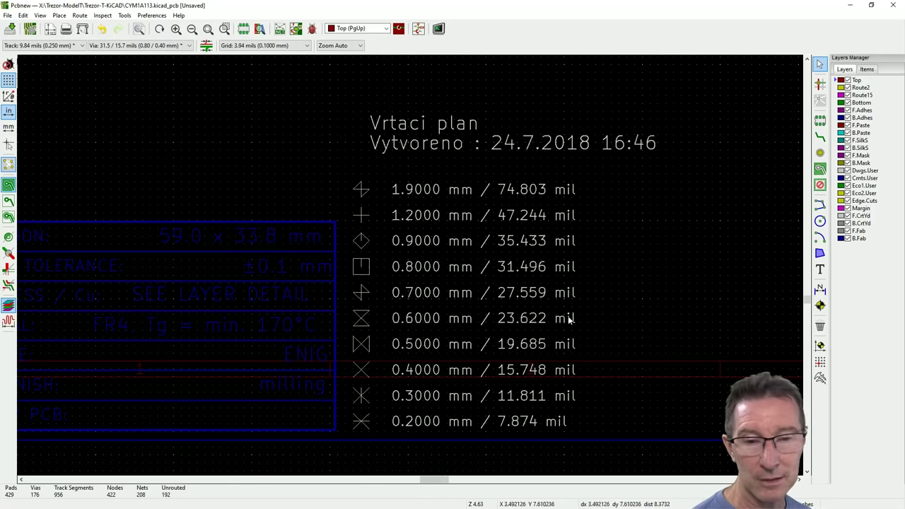
{"action": "scroll", "coordinate": [389, 159], "scroll_direction": "right", "scroll_amount": 5, "text": "ctrl"}
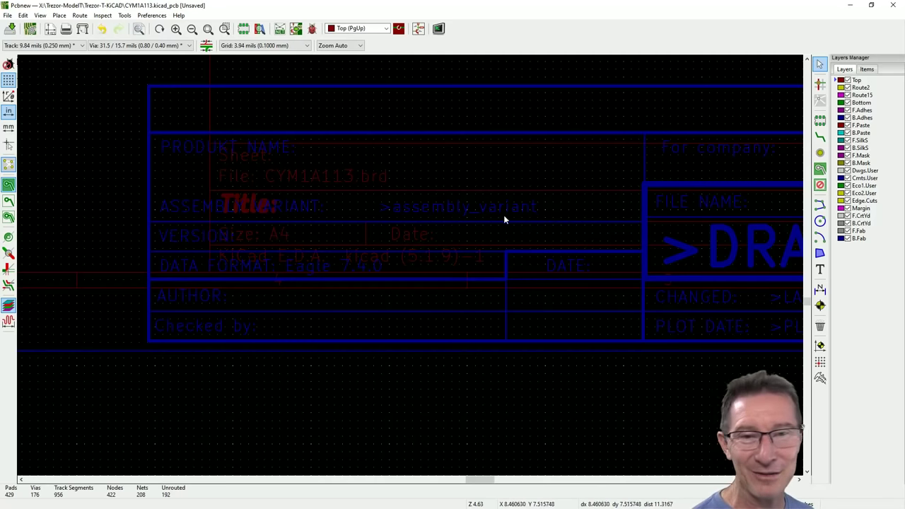
{"action": "scroll", "coordinate": [410, 264], "scroll_direction": "up", "scroll_amount": 2}
{"action": "scroll", "coordinate": [410, 269], "scroll_direction": "right", "scroll_amount": 4, "text": "ctrl"}
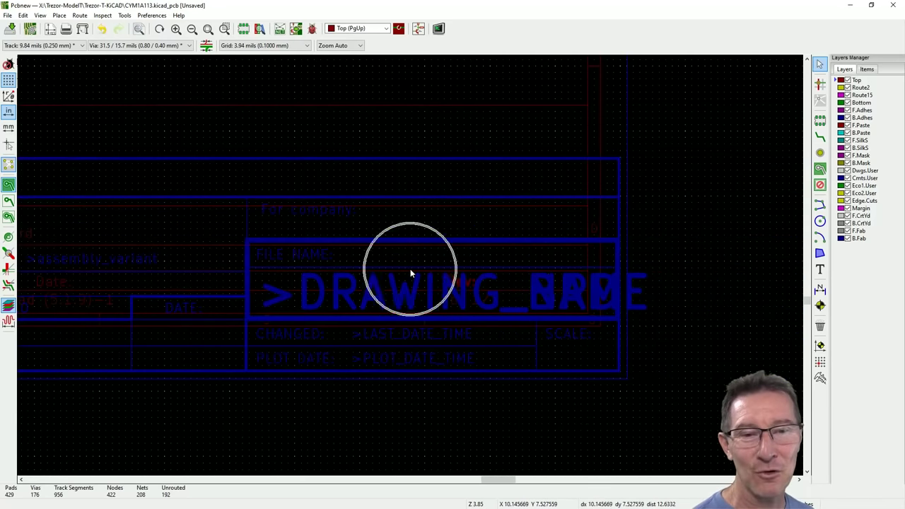
{"action": "scroll", "coordinate": [410, 266], "scroll_direction": "down", "scroll_amount": 4}
{"action": "scroll", "coordinate": [410, 265], "scroll_direction": "up", "scroll_amount": 2}
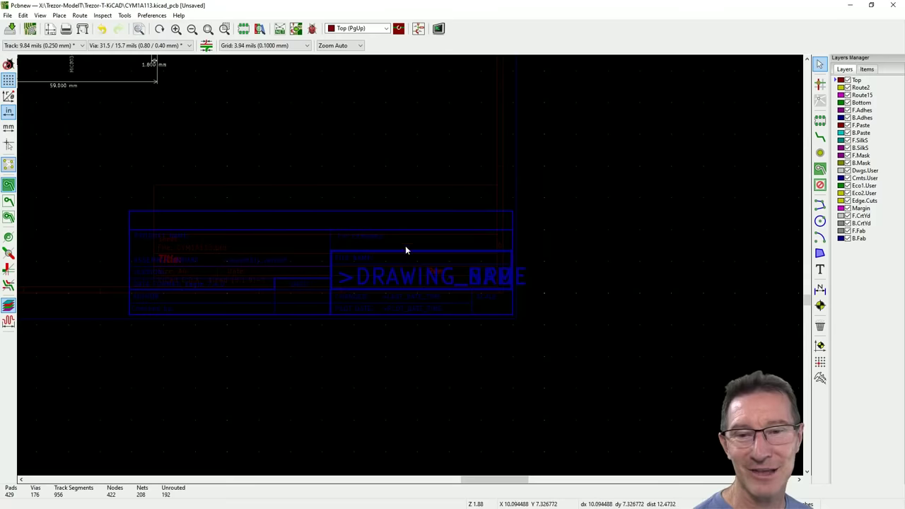
Return from the title block to the imported board and frame its whole layout
{"action": "scroll", "coordinate": [410, 265], "scroll_direction": "up", "scroll_amount": 1}
{"action": "scroll", "coordinate": [410, 269], "scroll_direction": "up", "scroll_amount": 2, "text": "shift"}
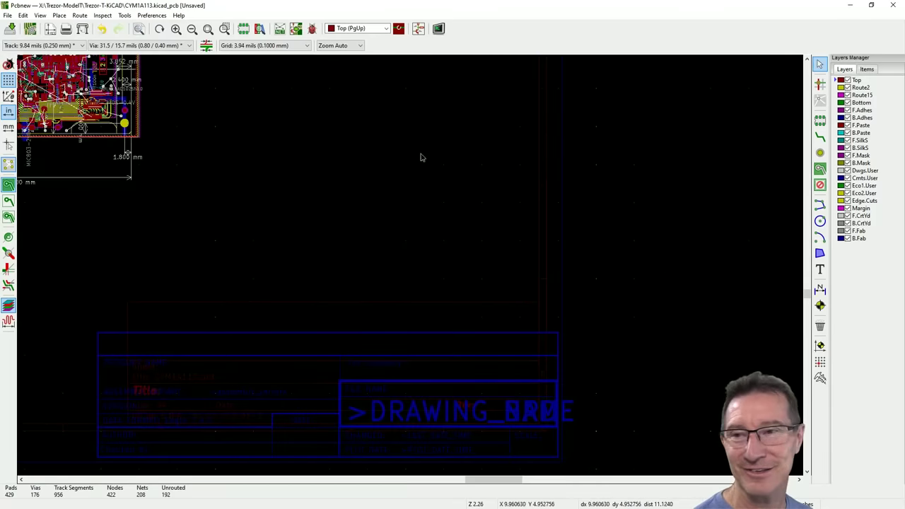
{"action": "scroll", "coordinate": [421, 157], "scroll_direction": "up", "scroll_amount": 3}
{"action": "scroll", "coordinate": [412, 270], "scroll_direction": "down", "scroll_amount": 3}
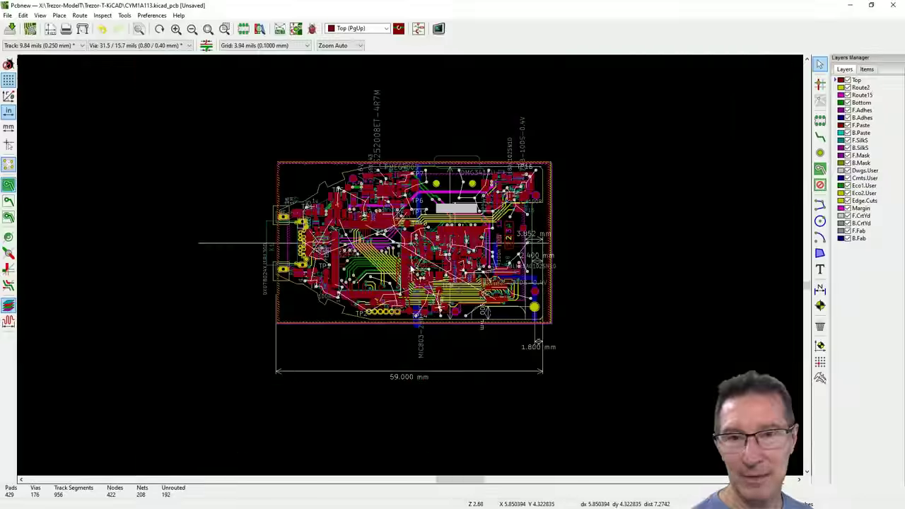
{"action": "scroll", "coordinate": [412, 269], "scroll_direction": "up", "scroll_amount": 4}
{"action": "middle_click_drag", "start_coordinate": [400, 219], "coordinate": [391, 256]}
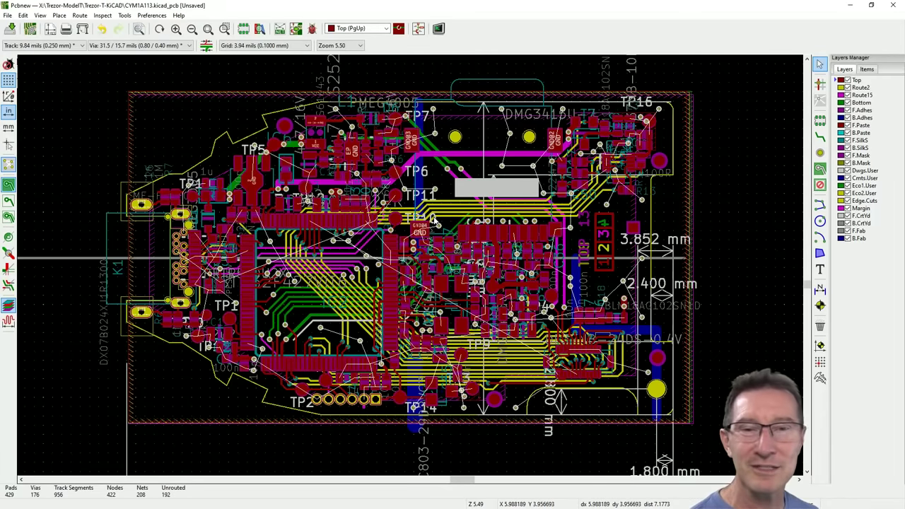
Examine the ground vias, unrouted connections and LEDA tracks around test point TP7, and return to the whole board
{"action": "scroll", "coordinate": [414, 123], "scroll_direction": "up", "scroll_amount": 2}
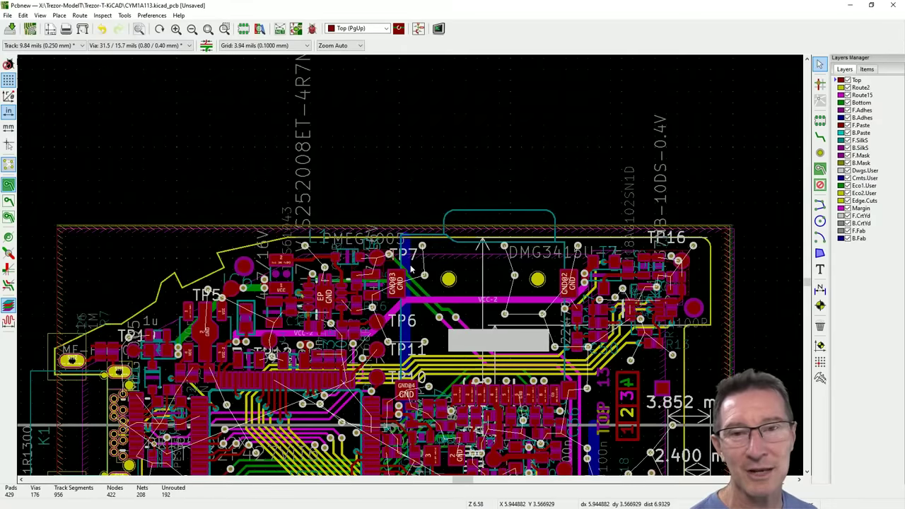
{"action": "scroll", "coordinate": [410, 267], "scroll_direction": "up", "scroll_amount": 3}
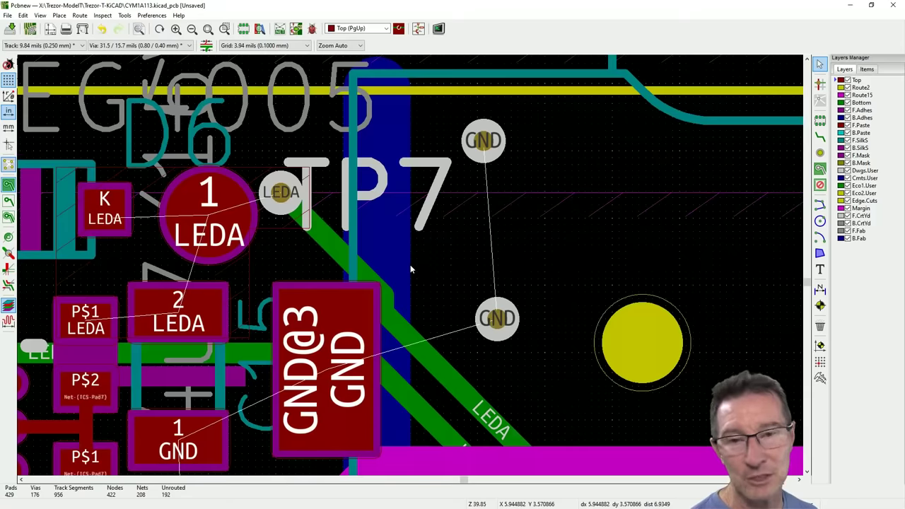
{"action": "scroll", "coordinate": [410, 269], "scroll_direction": "down", "scroll_amount": 1}
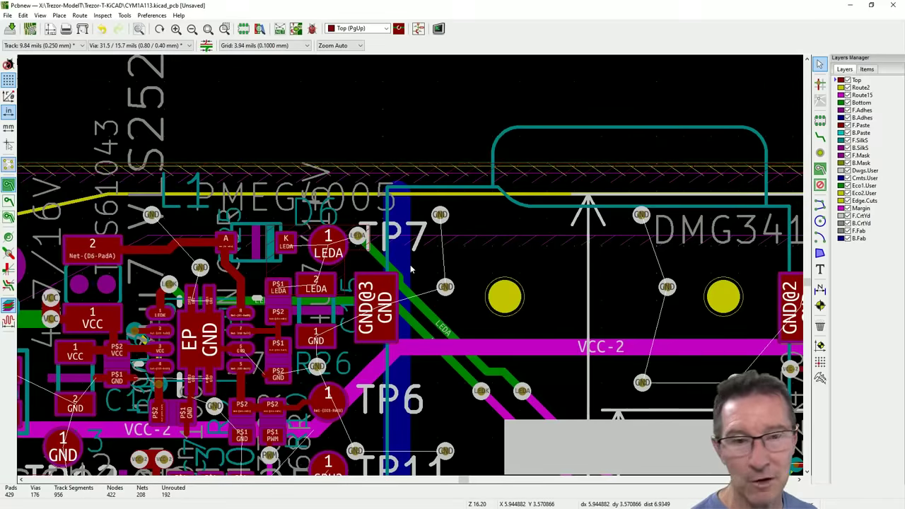
{"action": "key", "text": "Home"}
{"action": "scroll", "coordinate": [413, 275], "scroll_direction": "up", "scroll_amount": 4}
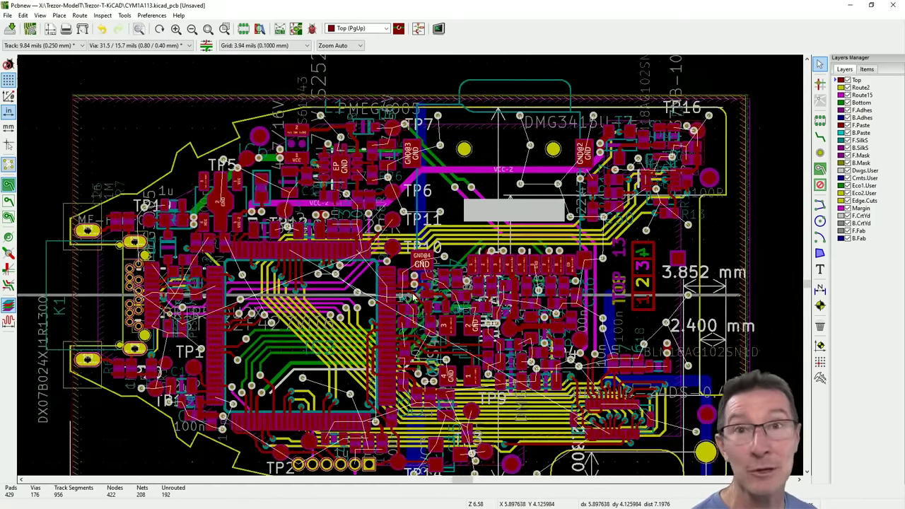
Examine the component pads, net labels and unrouted ground connections beside test point TP6 close up
{"action": "middle_click_drag", "start_coordinate": [415, 299], "coordinate": [424, 272]}
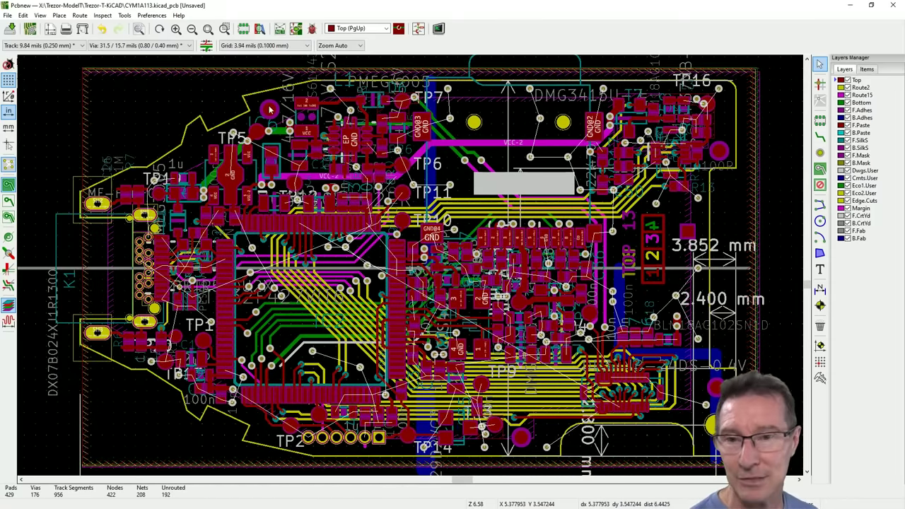
{"action": "scroll", "coordinate": [382, 212], "scroll_direction": "up", "scroll_amount": 3}
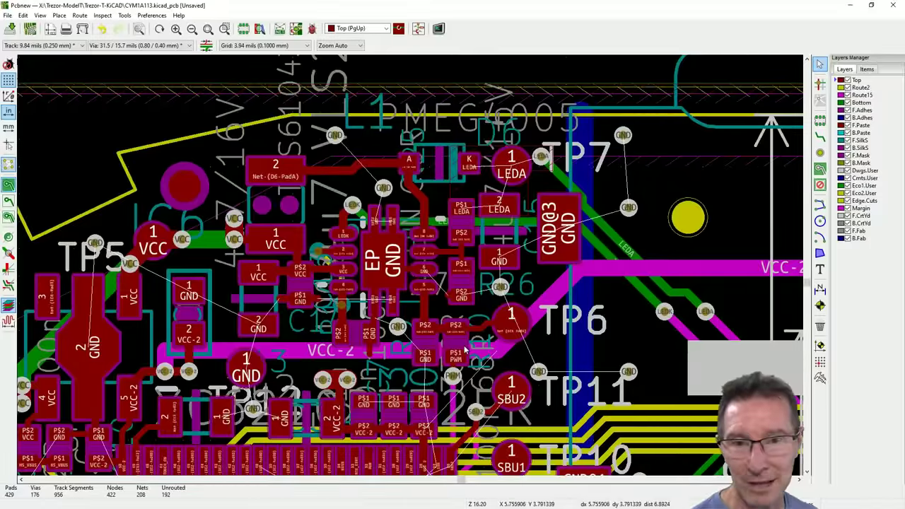
{"action": "scroll", "coordinate": [411, 268], "scroll_direction": "up", "scroll_amount": 3}
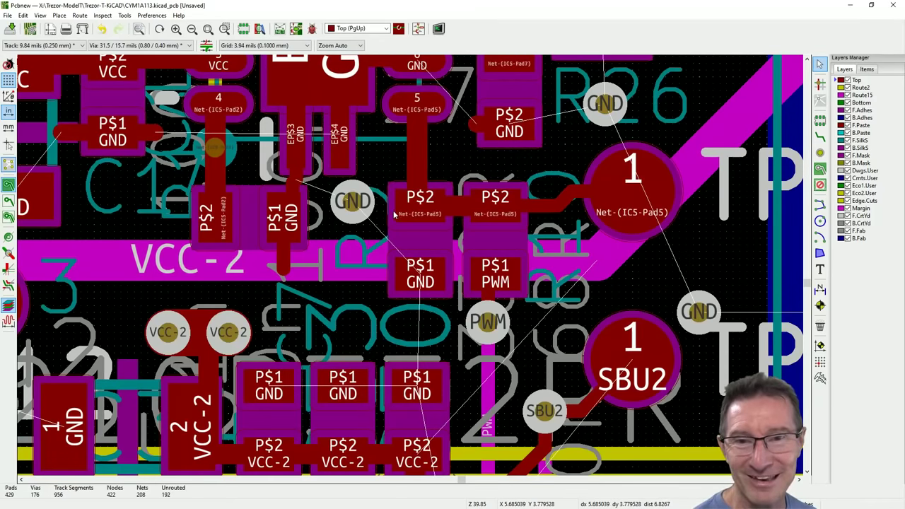
Examine the pads, net labels and unrouted ground connections around the IC with the large EP ground pad close up
{"action": "middle_click_drag", "start_coordinate": [403, 247], "coordinate": [429, 300]}
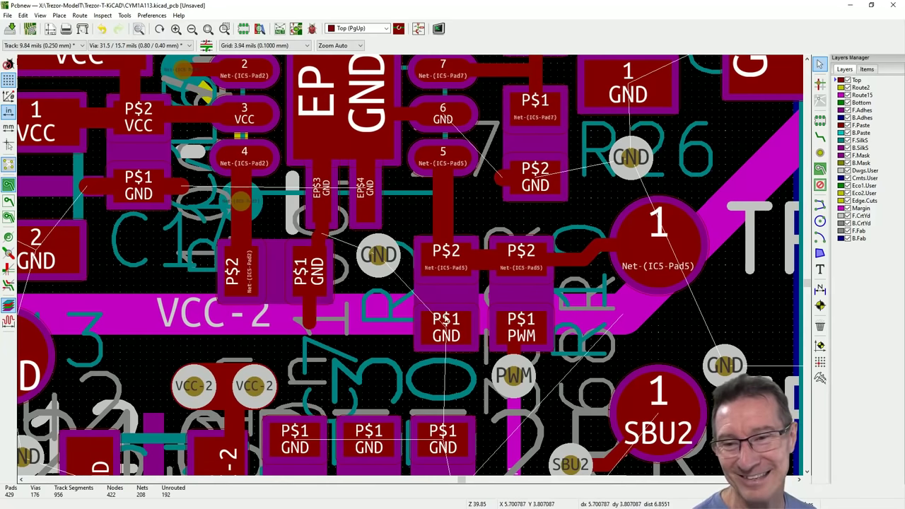
{"action": "scroll", "coordinate": [343, 243], "scroll_direction": "up", "scroll_amount": 3}
{"action": "scroll", "coordinate": [343, 243], "scroll_direction": "left", "scroll_amount": 5}
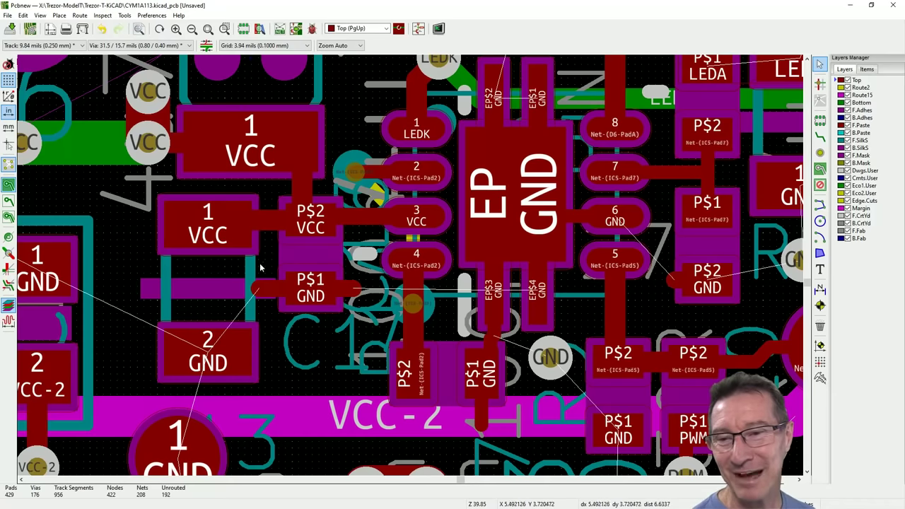
{"action": "scroll", "coordinate": [288, 249], "scroll_direction": "up", "scroll_amount": 2}
{"action": "scroll", "coordinate": [287, 249], "scroll_direction": "right", "scroll_amount": 3}
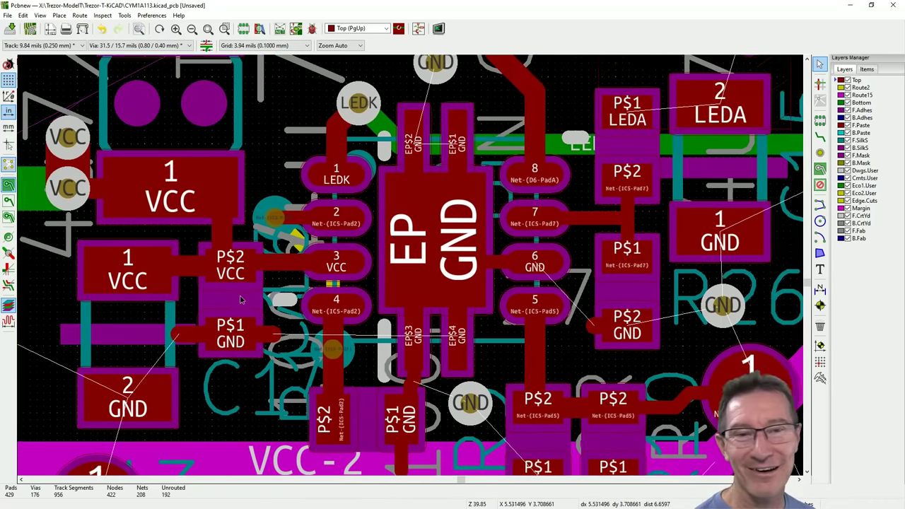
{"action": "scroll", "coordinate": [400, 270], "scroll_direction": "down", "scroll_amount": 4}
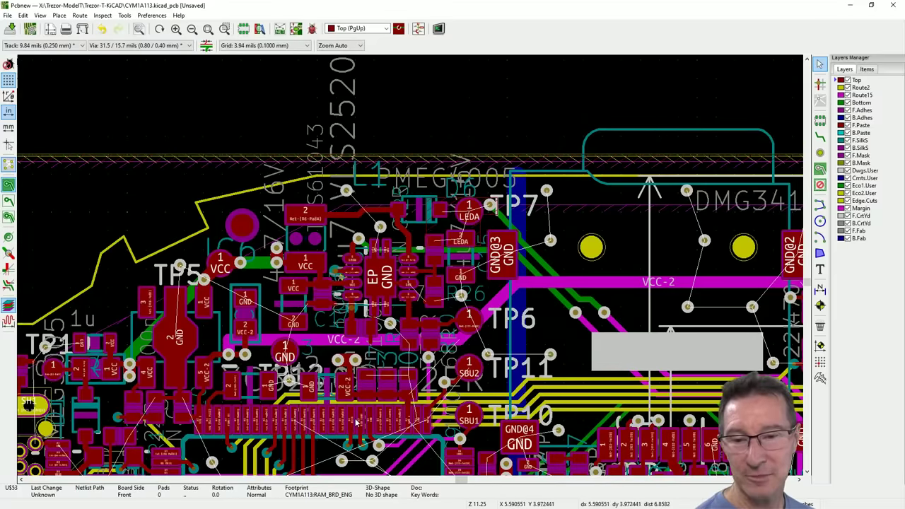
Examine IC2's pads 35 to 42 close up, plus the ground vias and VCC-2 track around the two round yellow holes
{"action": "scroll", "coordinate": [413, 267], "scroll_direction": "down", "scroll_amount": 2}
{"action": "scroll", "coordinate": [414, 270], "scroll_direction": "up", "scroll_amount": 5}
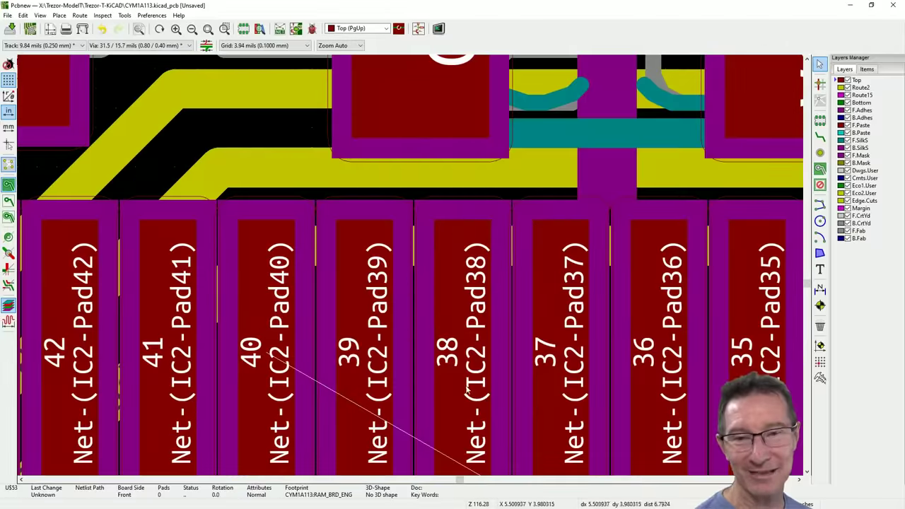
{"action": "scroll", "coordinate": [398, 289], "scroll_direction": "down", "scroll_amount": 5}
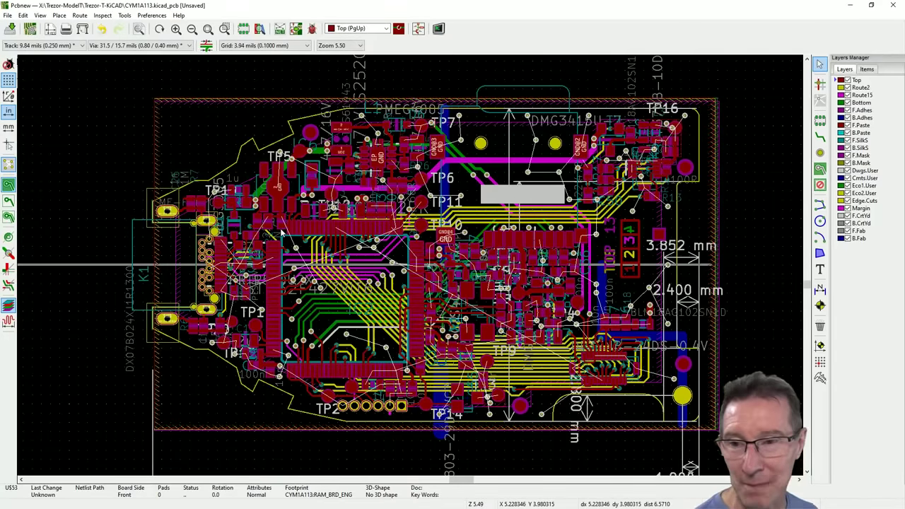
{"action": "scroll", "coordinate": [539, 141], "scroll_direction": "up", "scroll_amount": 4}
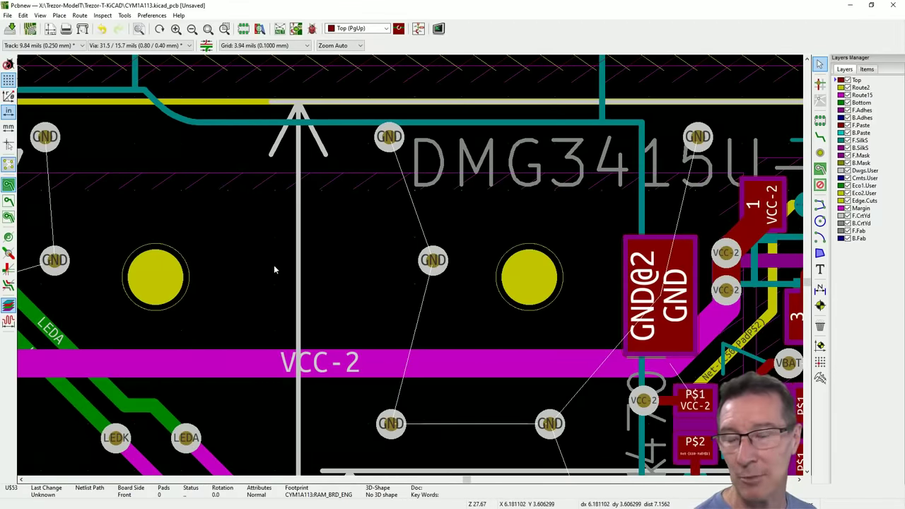
{"action": "scroll", "coordinate": [275, 269], "scroll_direction": "down", "scroll_amount": 4}
{"action": "middle_click_drag", "start_coordinate": [336, 348], "coordinate": [437, 242]}
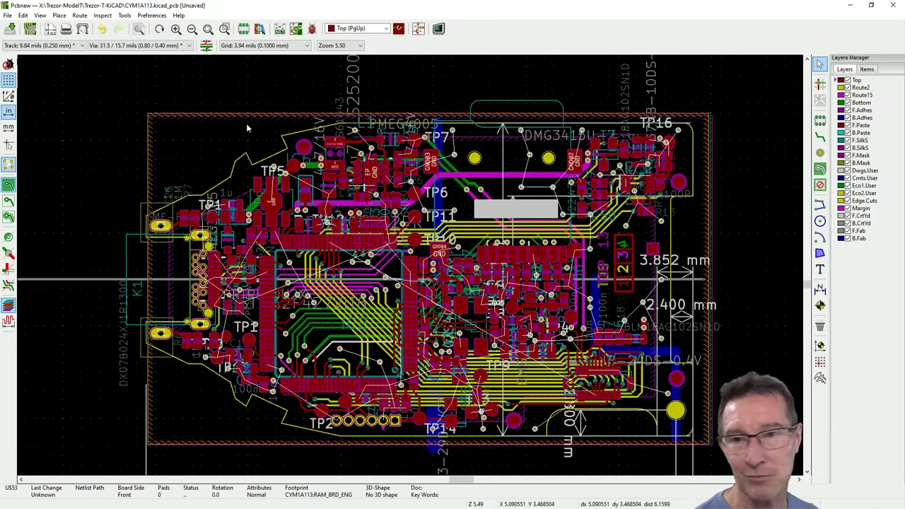
Examine the VCC pads and vias beside test point TP5 and the adjacent board outline, and return to the whole board
{"action": "scroll", "coordinate": [253, 99], "scroll_direction": "up", "scroll_amount": 4}
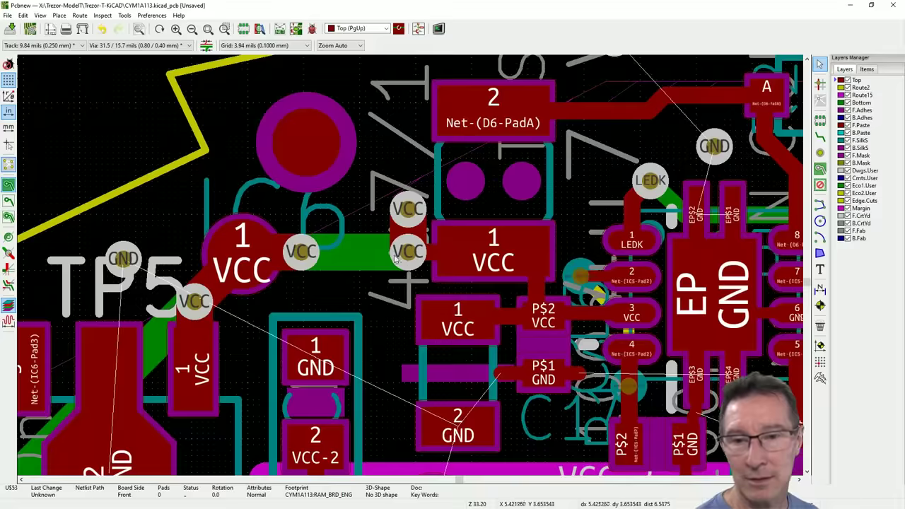
{"action": "middle_click_drag", "start_coordinate": [249, 149], "coordinate": [356, 308]}
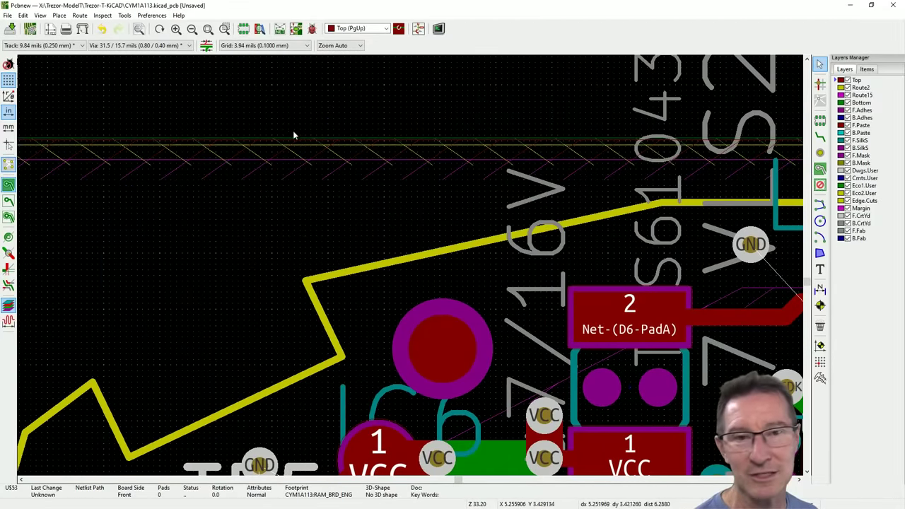
{"action": "key", "text": "Home"}
{"action": "scroll", "coordinate": [410, 268], "scroll_direction": "up", "scroll_amount": 5}
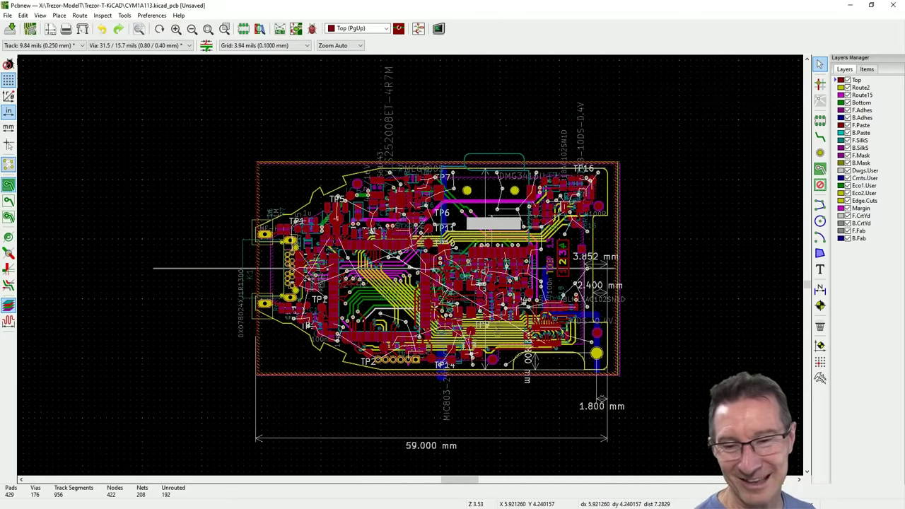
Look over the whole imported board with its tracks, component pads and unrouted connections
{"action": "scroll", "coordinate": [412, 269], "scroll_direction": "down", "scroll_amount": 2}
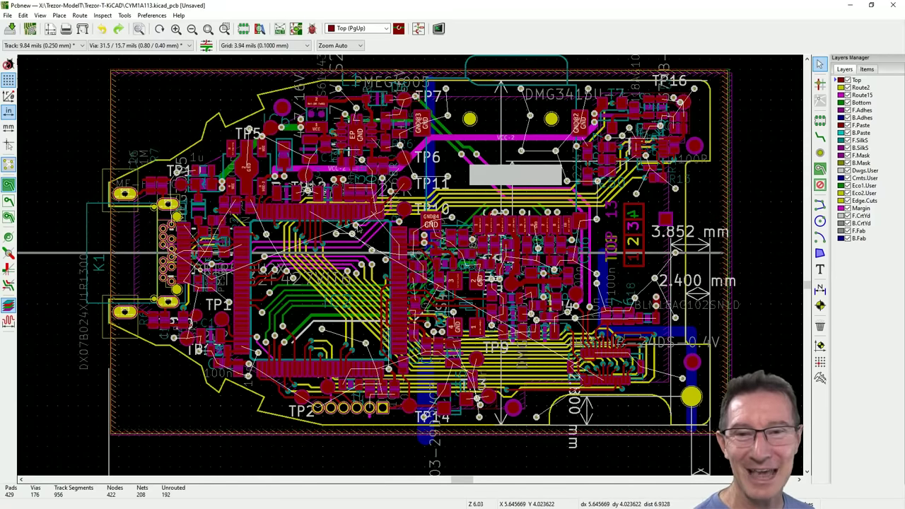
{"action": "middle_click_drag", "start_coordinate": [358, 228], "coordinate": [373, 240]}
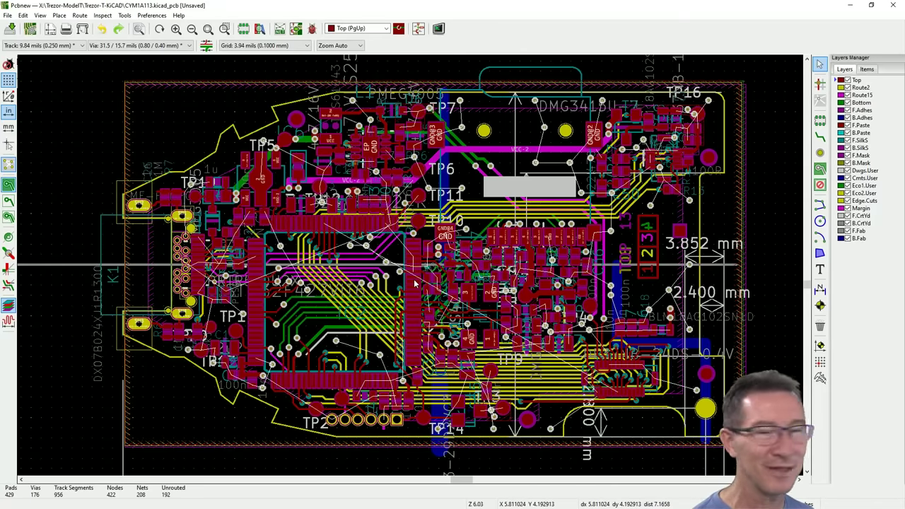
{"action": "scroll", "coordinate": [416, 283], "scroll_direction": "down", "scroll_amount": 4}
{"action": "scroll", "coordinate": [364, 237], "scroll_direction": "up", "scroll_amount": 4}
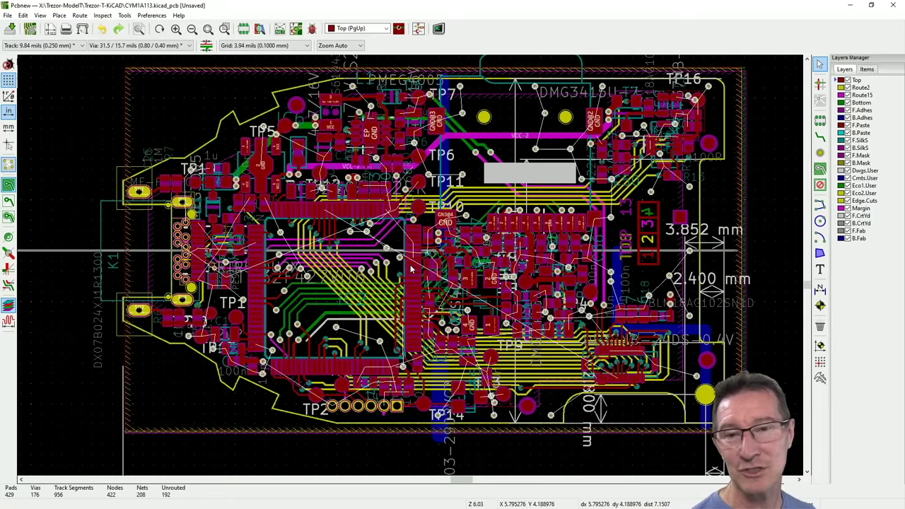
{"action": "scroll", "coordinate": [434, 237], "scroll_direction": "up", "scroll_amount": 2}
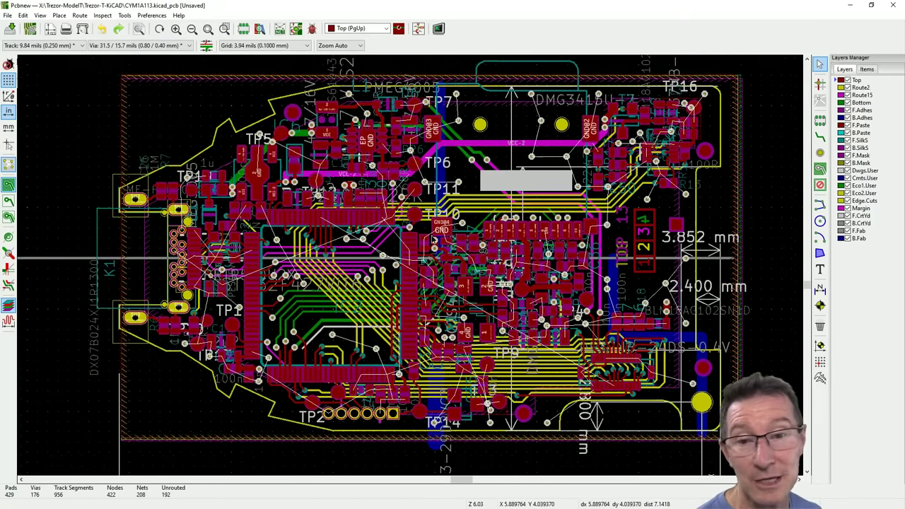
{"action": "scroll", "coordinate": [433, 239], "scroll_direction": "up", "scroll_amount": 2}
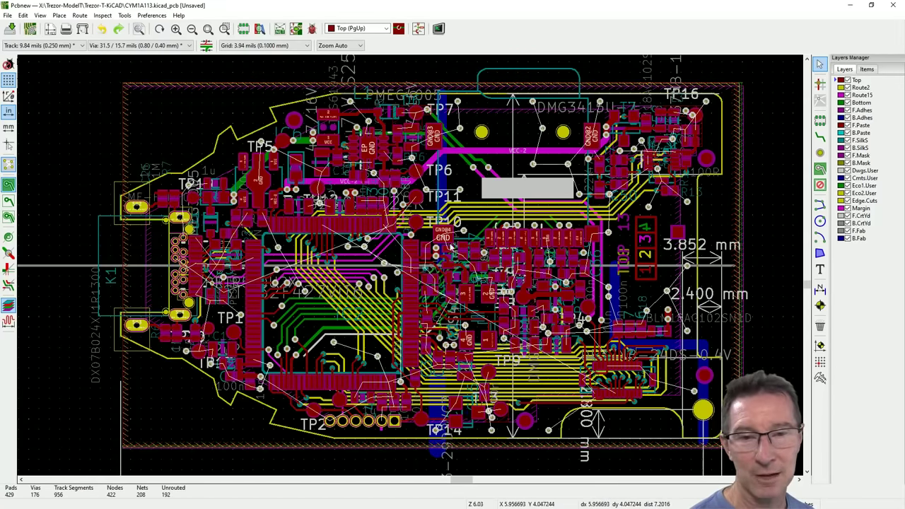
Examine the GND@4 pad and the neighbouring SBU1 and VCC-2 pads, vias and unrouted ground connections close up
{"action": "scroll", "coordinate": [451, 246], "scroll_direction": "up", "scroll_amount": 5}
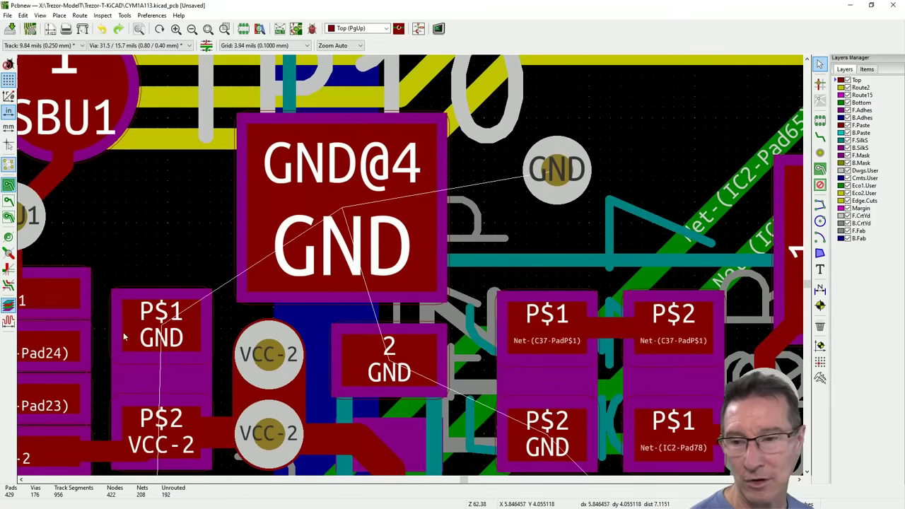
{"action": "scroll", "coordinate": [550, 136], "scroll_direction": "down", "scroll_amount": 1}
{"action": "middle_click_drag", "start_coordinate": [157, 398], "coordinate": [529, 261]}
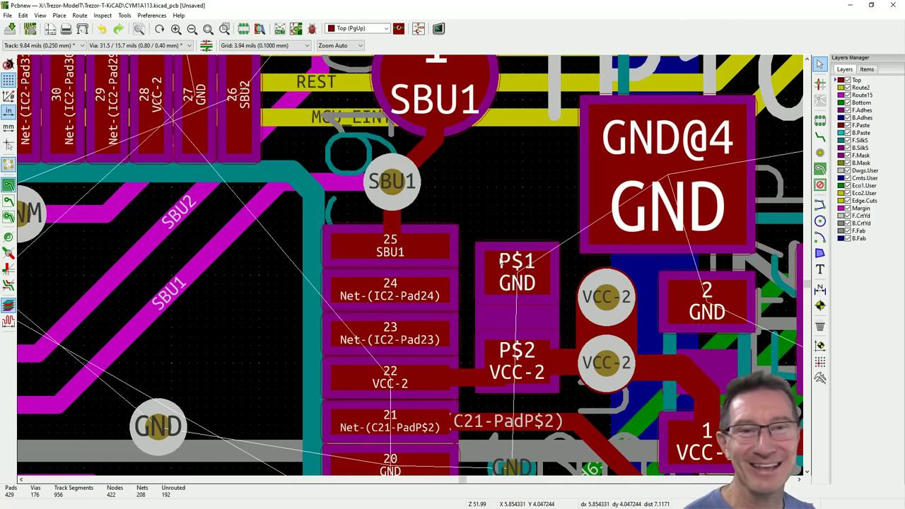
{"action": "middle_click_drag", "start_coordinate": [485, 249], "coordinate": [483, 263]}
{"action": "scroll", "coordinate": [325, 243], "scroll_direction": "down", "scroll_amount": 5}
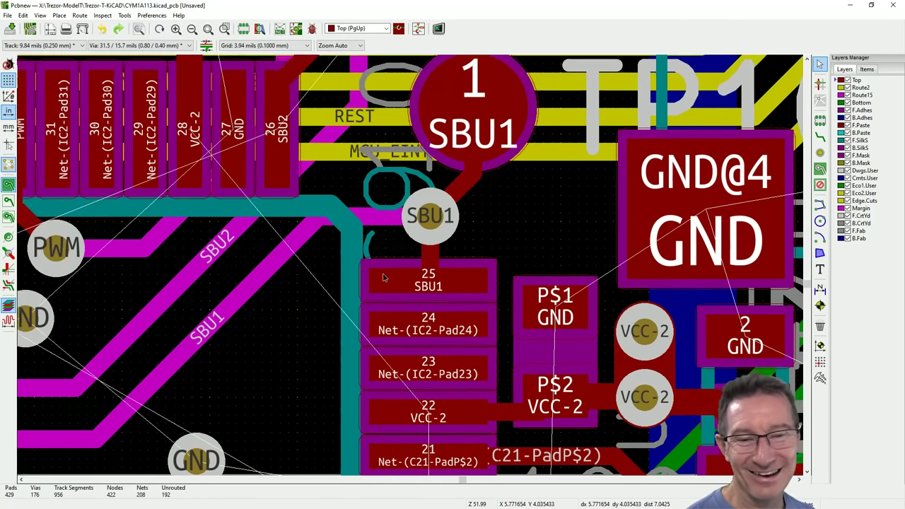
Examine IC2's pads 32 to 40 and the board section around test points TP1, TP2 and TP14
{"action": "scroll", "coordinate": [410, 266], "scroll_direction": "up", "scroll_amount": 6}
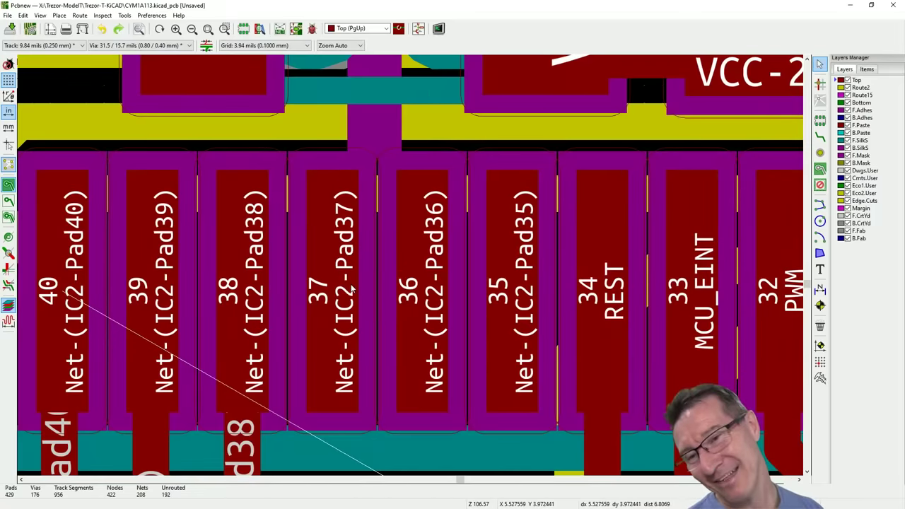
{"action": "scroll", "coordinate": [411, 268], "scroll_direction": "down", "scroll_amount": 4}
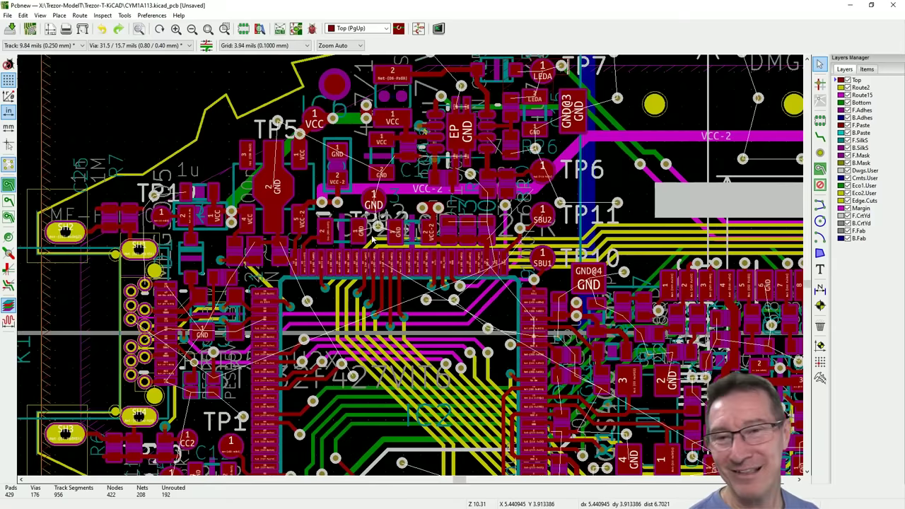
{"action": "scroll", "coordinate": [382, 304], "scroll_direction": "down", "scroll_amount": 3, "text": "shift"}
{"action": "scroll", "coordinate": [358, 337], "scroll_direction": "down", "scroll_amount": 5, "text": "shift"}
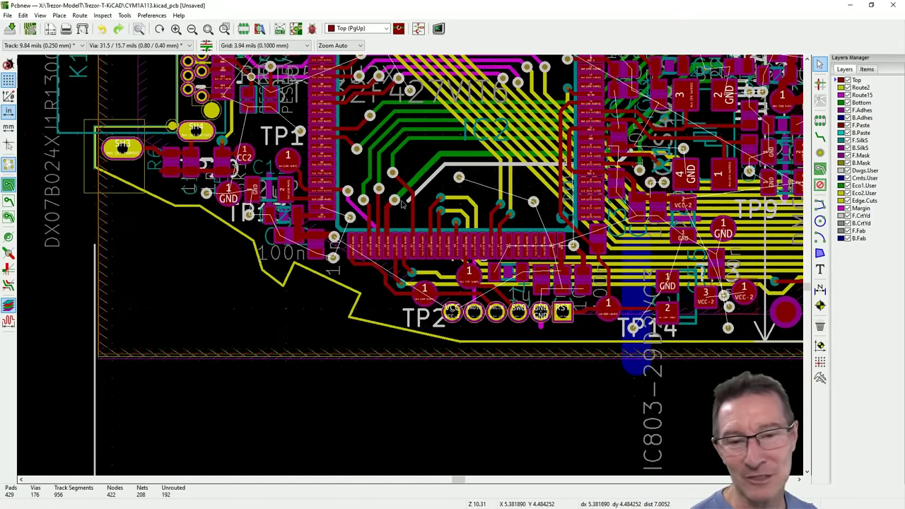
{"action": "scroll", "coordinate": [599, 221], "scroll_direction": "down", "scroll_amount": 3, "text": "shift"}
{"action": "middle_click_drag", "start_coordinate": [599, 221], "coordinate": [269, 436]}
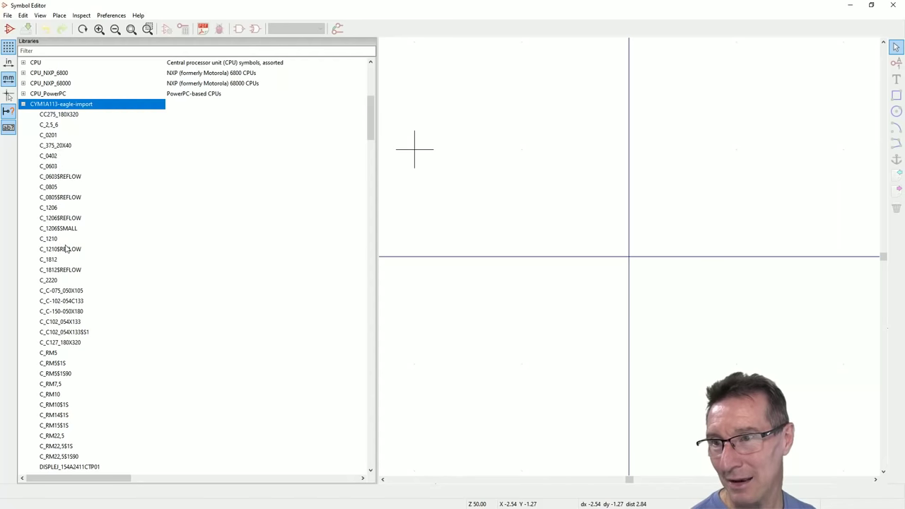
Look through the symbols of the CYM1A113-eagle-import library in the Symbol Editor, from the capacitors to the USB-C connectors
{"action": "scroll", "coordinate": [73, 253], "scroll_direction": "down", "scroll_amount": 20}
{"action": "scroll", "coordinate": [75, 255], "scroll_direction": "up", "scroll_amount": 10}
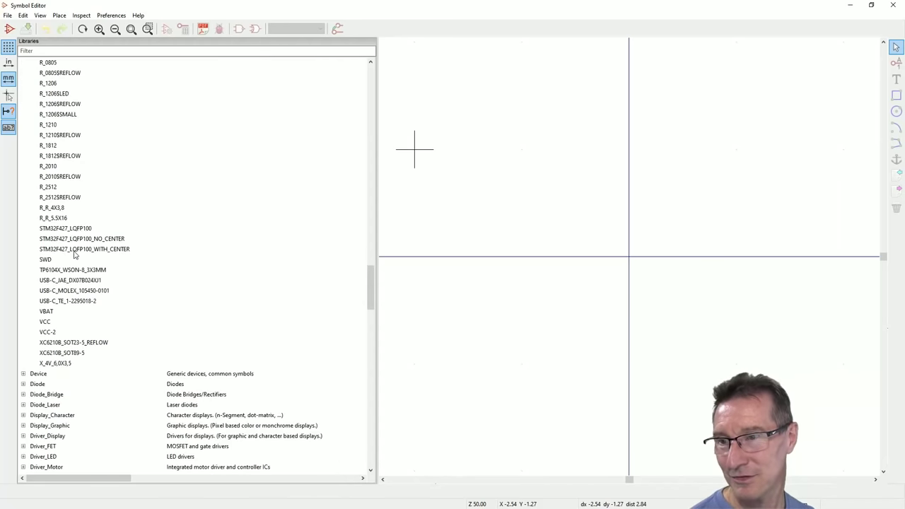
{"action": "scroll", "coordinate": [75, 254], "scroll_direction": "up", "scroll_amount": 20}
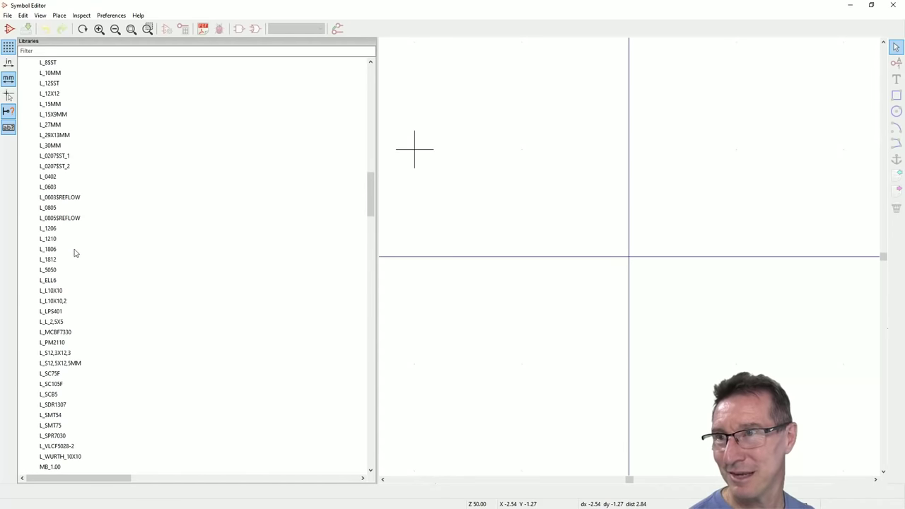
{"action": "scroll", "coordinate": [75, 253], "scroll_direction": "up", "scroll_amount": 8}
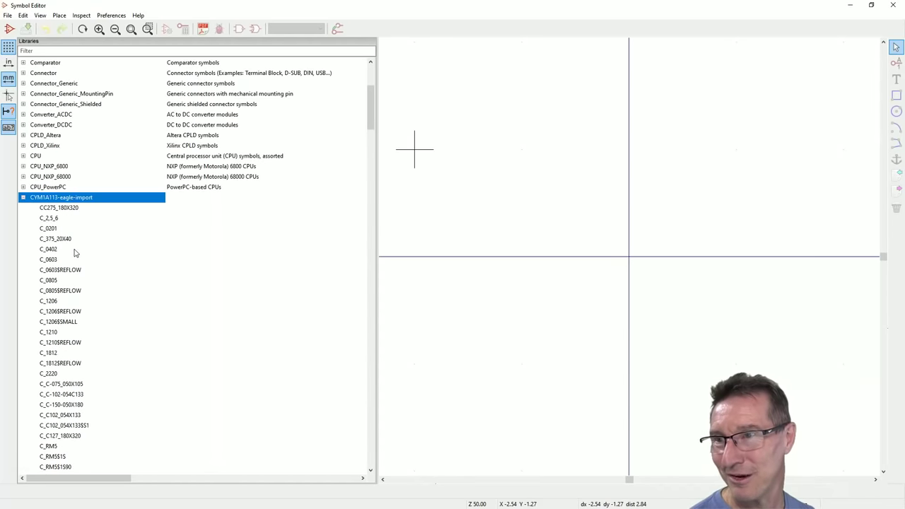
{"action": "scroll", "coordinate": [75, 253], "scroll_direction": "down", "scroll_amount": 20}
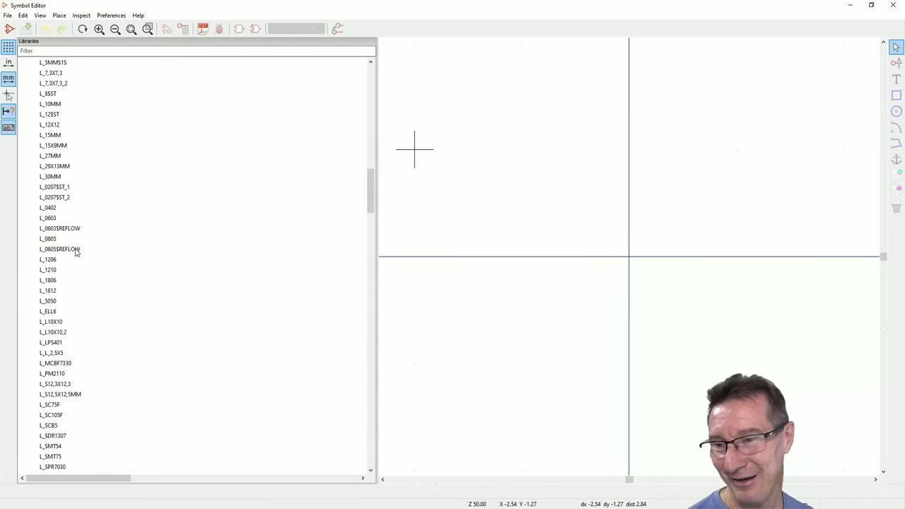
{"action": "scroll", "coordinate": [77, 254], "scroll_direction": "down", "scroll_amount": 5}
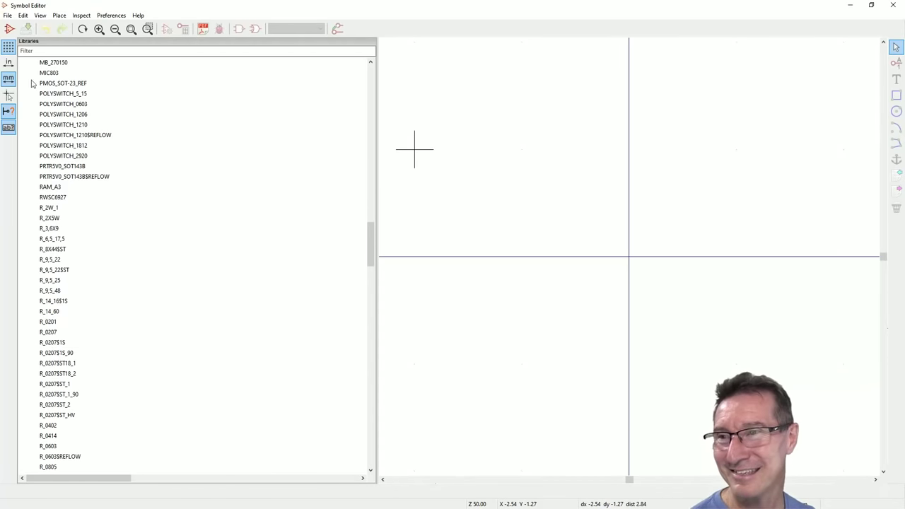
{"action": "scroll", "coordinate": [58, 268], "scroll_direction": "down", "scroll_amount": 10}
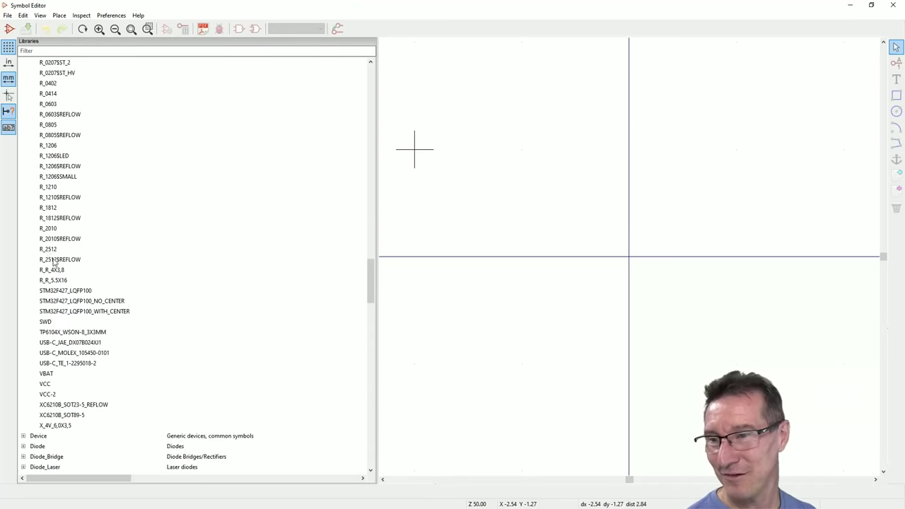
{"action": "scroll", "coordinate": [75, 251], "scroll_direction": "up", "scroll_amount": 4}
{"action": "scroll", "coordinate": [76, 251], "scroll_direction": "up", "scroll_amount": 20}
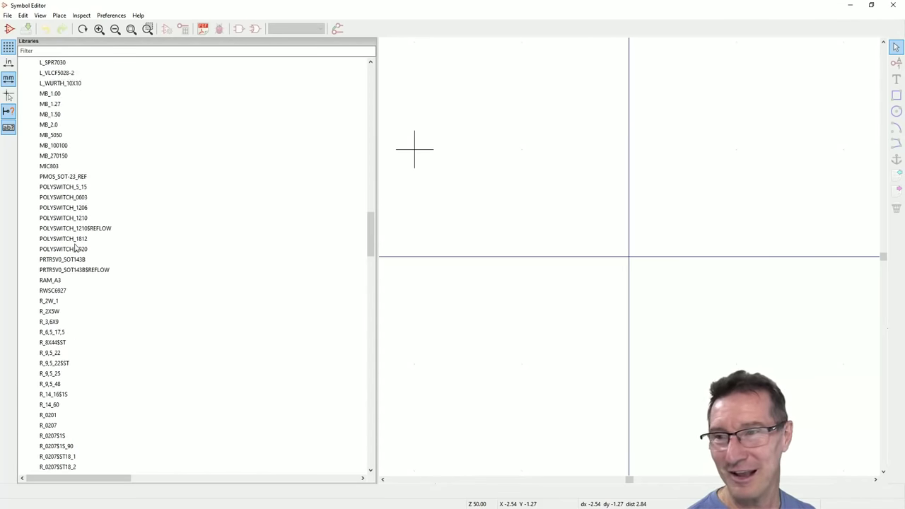
Switch back to the board layout in Pcbnew and frame the whole board
{"action": "key", "text": "alt+Tab"}
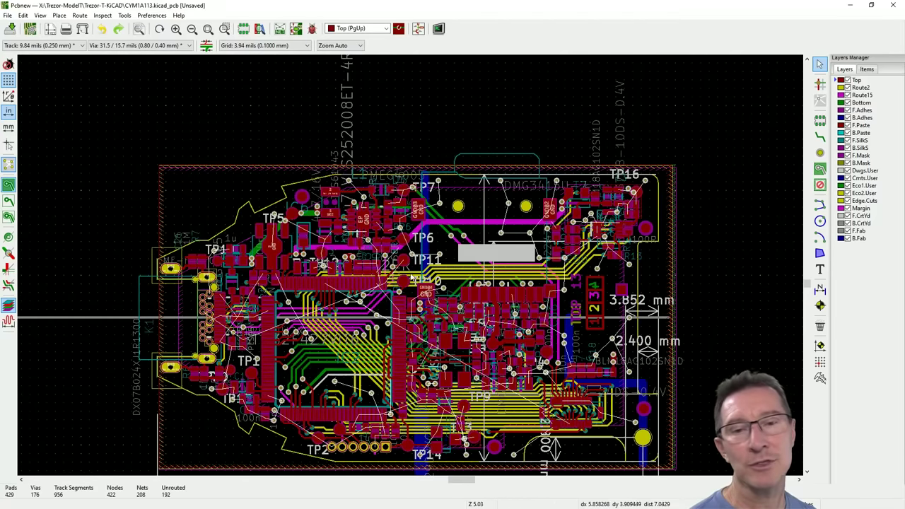
{"action": "key", "text": "Home"}
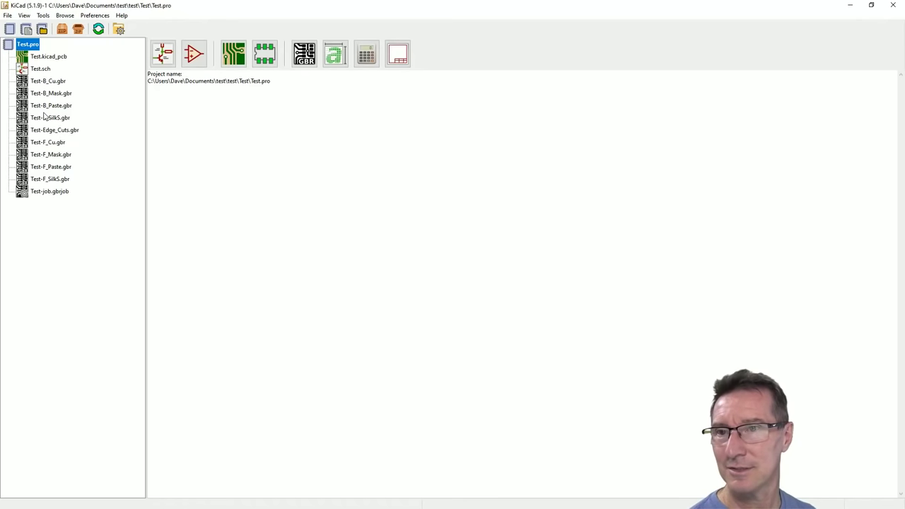
Import the EAGLE project CYM1A113.sch from the trezor_model_t folder and show the imported schematic in a maximized Eeschema window
{"action": "left_click", "coordinate": [7, 15]}
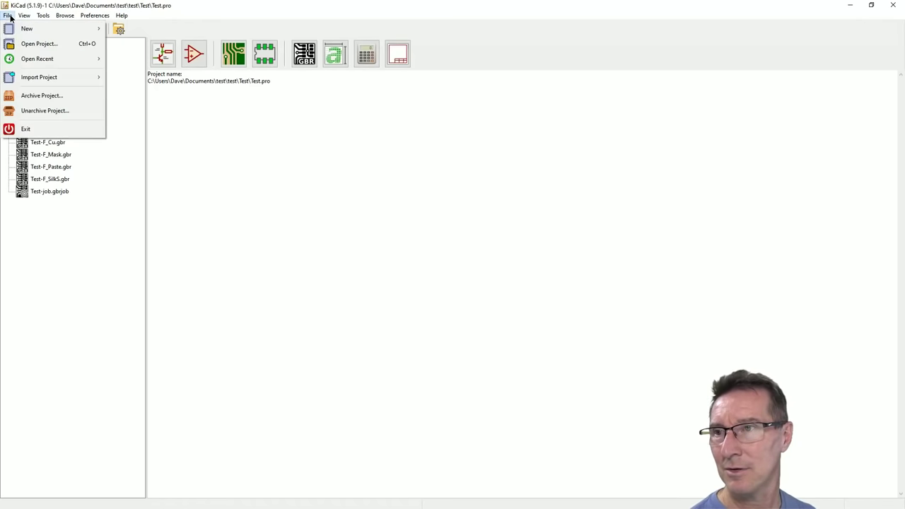
{"action": "mouse_move", "coordinate": [58, 78]}
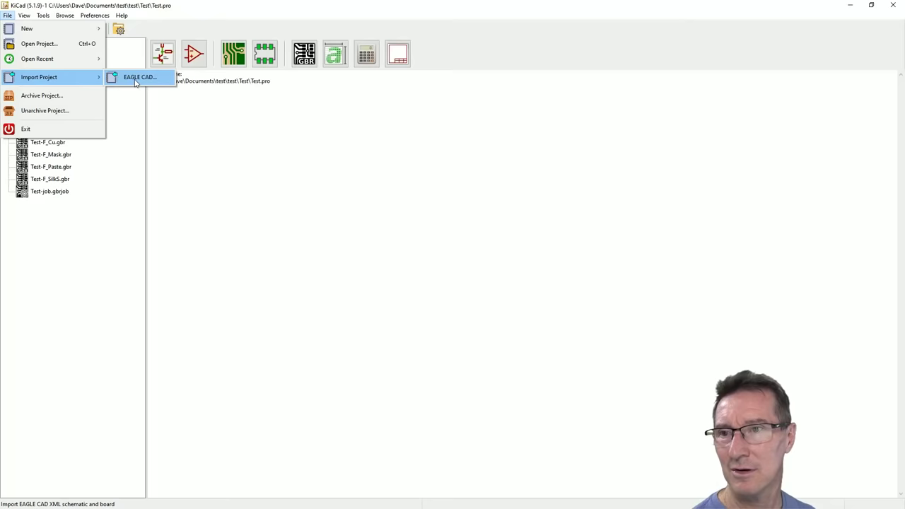
{"action": "left_click", "coordinate": [135, 81]}
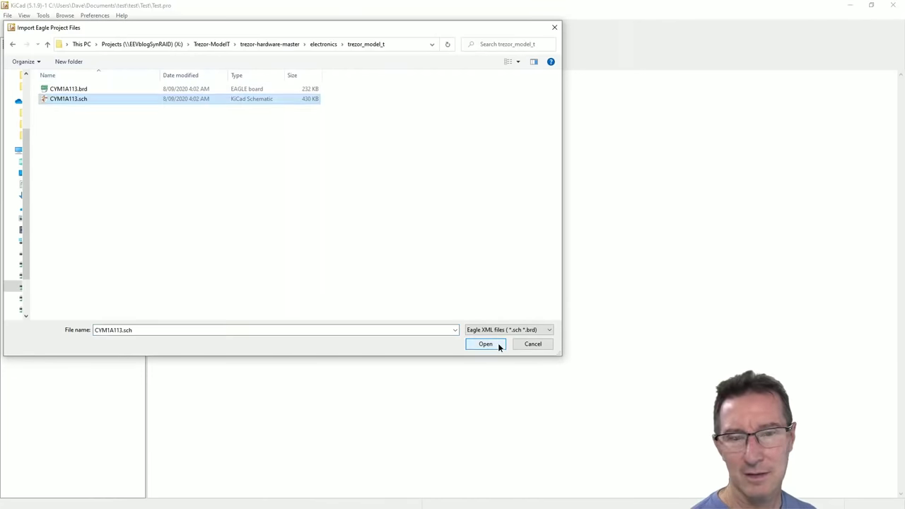
{"action": "left_click", "coordinate": [498, 345]}
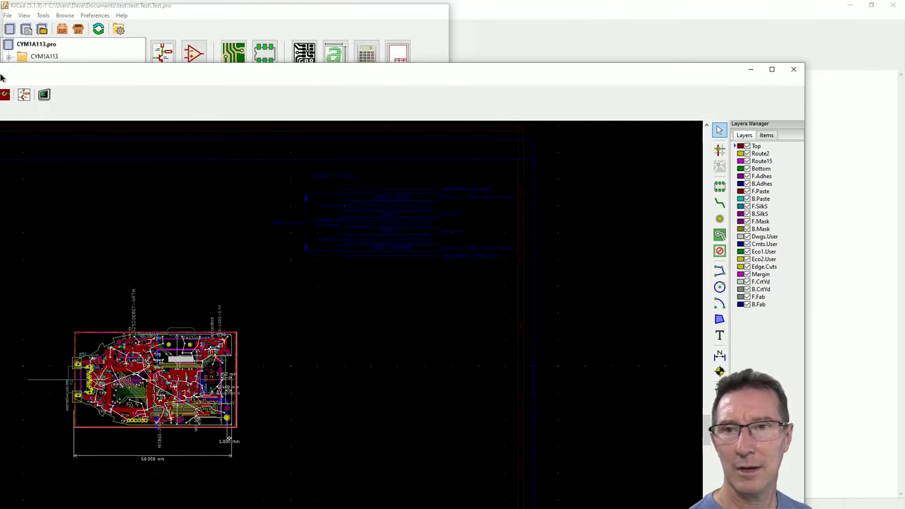
{"action": "left_click_drag", "start_coordinate": [1, 79], "coordinate": [32, 103]}
{"action": "left_click_drag", "start_coordinate": [50, 99], "coordinate": [61, 92]}
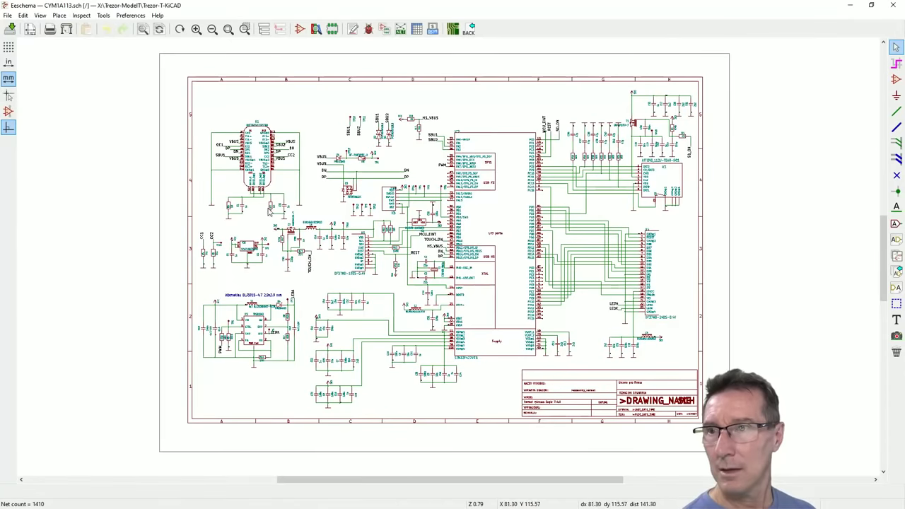
Examine the imported schematic close up, from connector K6 and the microcontroller's I/O ports to the supply capacitors and LED driver IC5
{"action": "scroll", "coordinate": [634, 240], "scroll_direction": "up", "scroll_amount": 2}
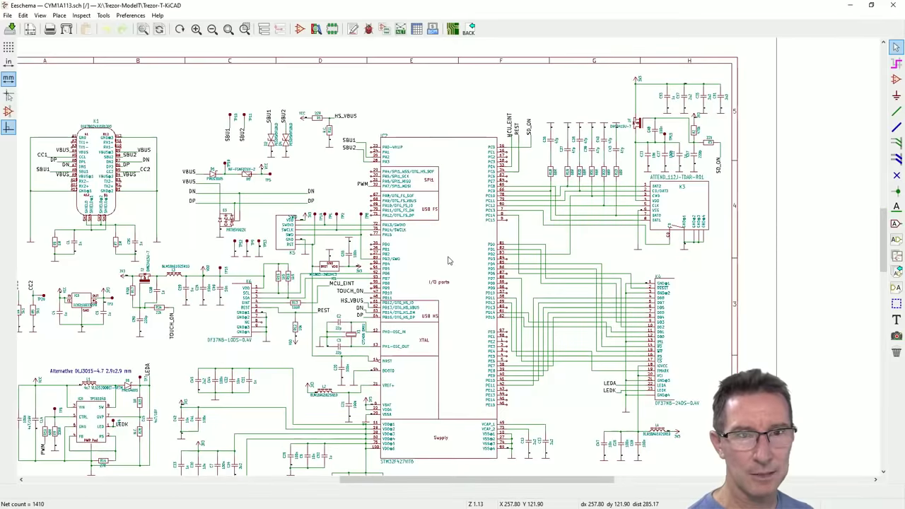
{"action": "scroll", "coordinate": [373, 295], "scroll_direction": "up", "scroll_amount": 5}
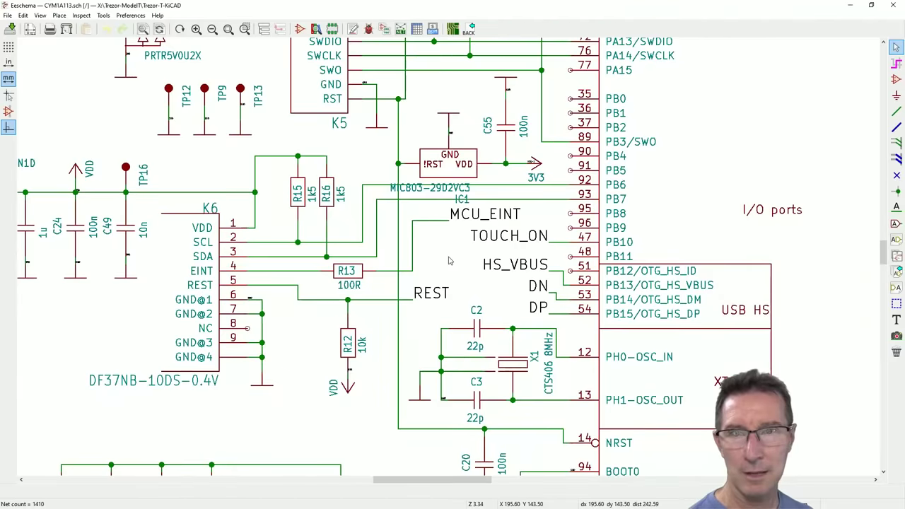
{"action": "scroll", "coordinate": [448, 261], "scroll_direction": "down", "scroll_amount": 4}
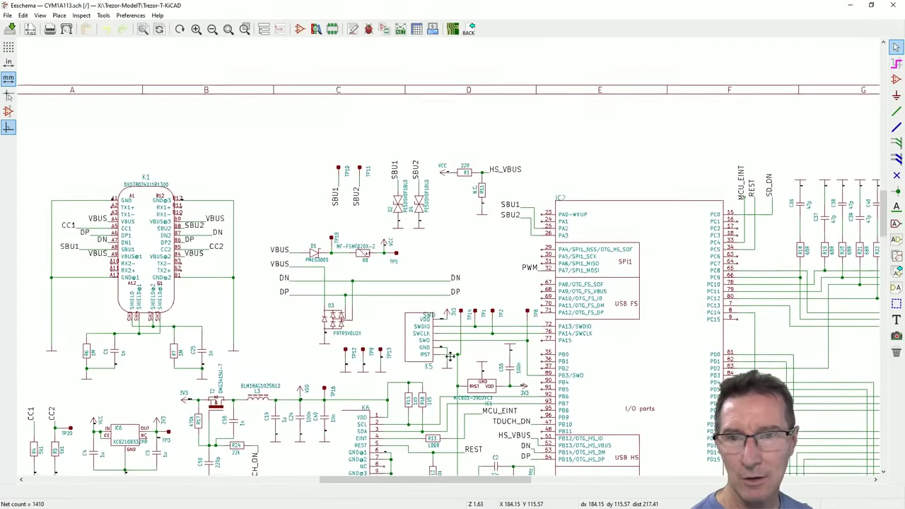
{"action": "scroll", "coordinate": [282, 359], "scroll_direction": "up", "scroll_amount": 3}
{"action": "middle_click_drag", "start_coordinate": [597, 217], "coordinate": [485, 187]}
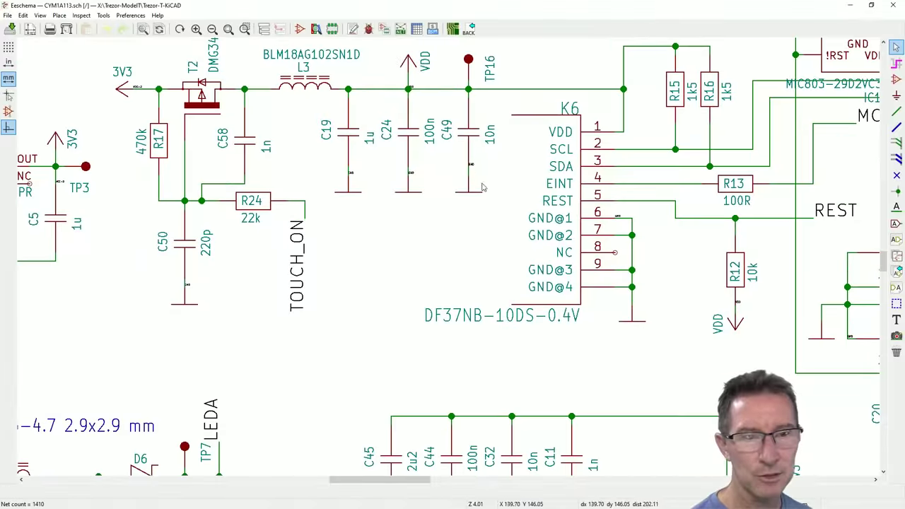
{"action": "scroll", "coordinate": [769, 283], "scroll_direction": "down", "scroll_amount": 3}
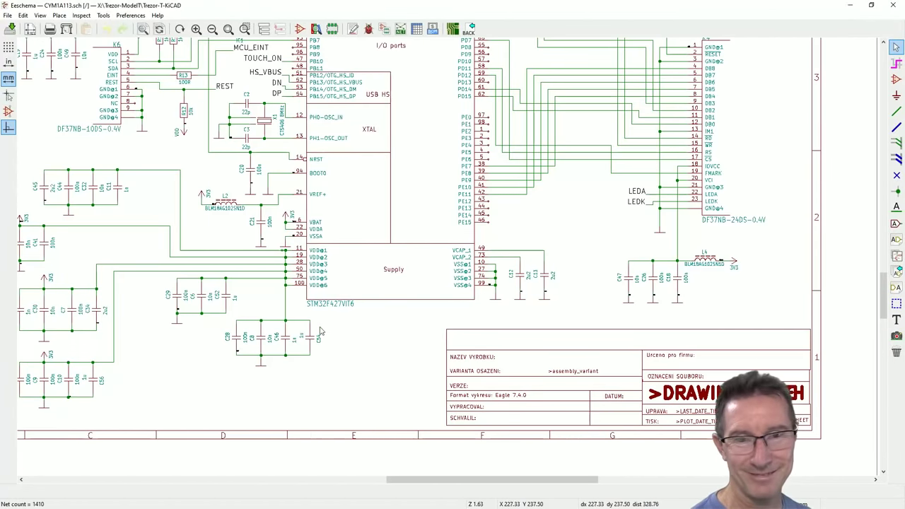
{"action": "scroll", "coordinate": [510, 362], "scroll_direction": "left", "scroll_amount": 5, "text": "ctrl"}
{"action": "scroll", "coordinate": [510, 362], "scroll_direction": "left", "scroll_amount": 5, "text": "ctrl"}
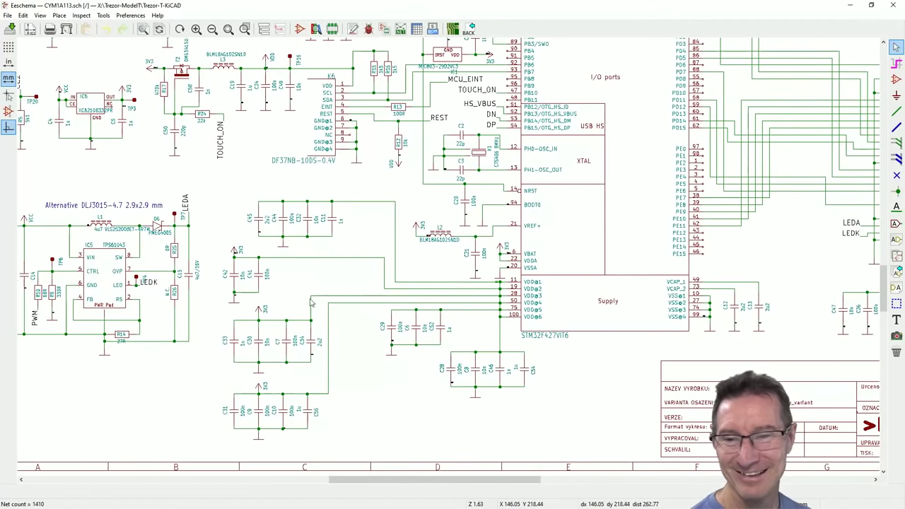
{"action": "scroll", "coordinate": [468, 306], "scroll_direction": "up", "scroll_amount": 5, "text": "shift"}
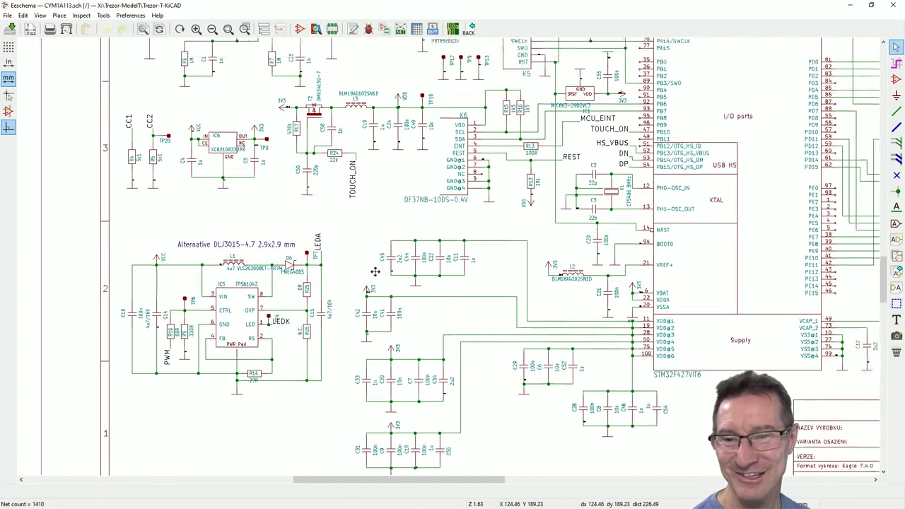
Try selecting the RAM_A3 frame symbol and moving the STM32F427 microcontroller IC2 on the sheet
{"action": "left_click", "coordinate": [745, 213]}
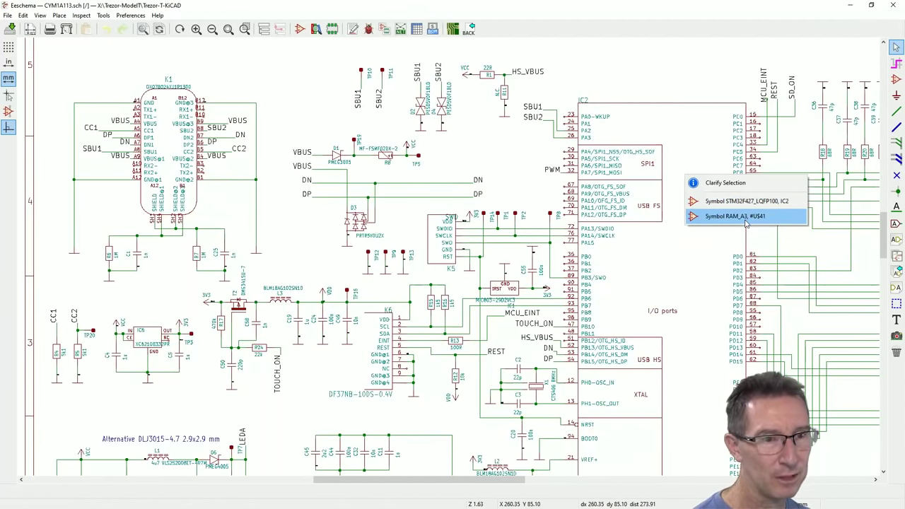
{"action": "left_click", "coordinate": [723, 163]}
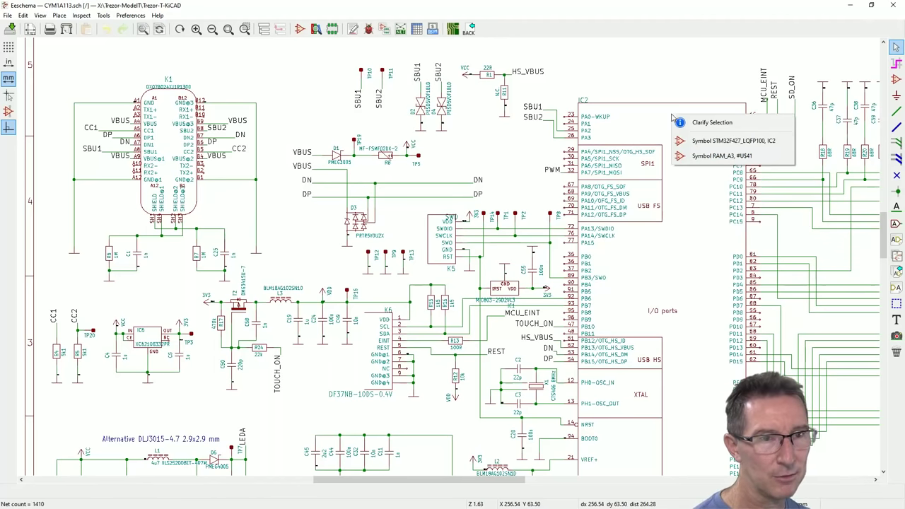
{"action": "left_click", "coordinate": [723, 158]}
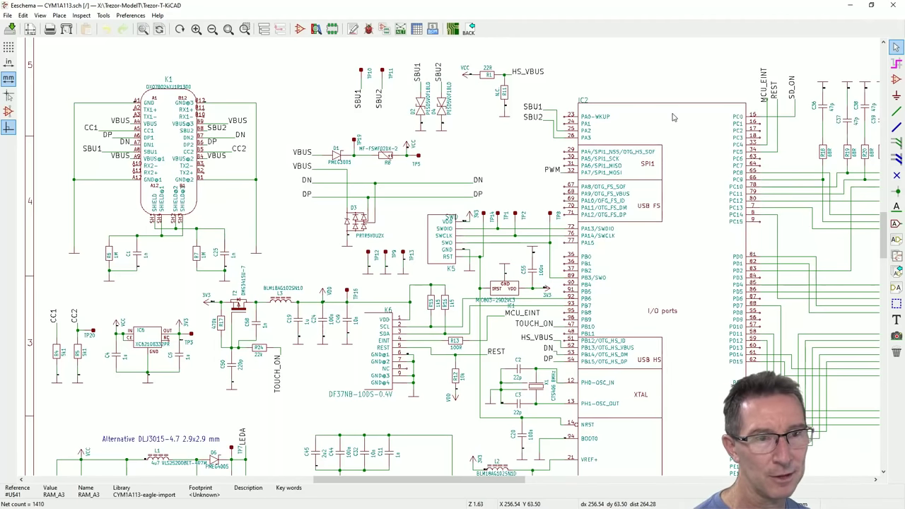
{"action": "left_click_drag", "start_coordinate": [673, 117], "coordinate": [690, 150]}
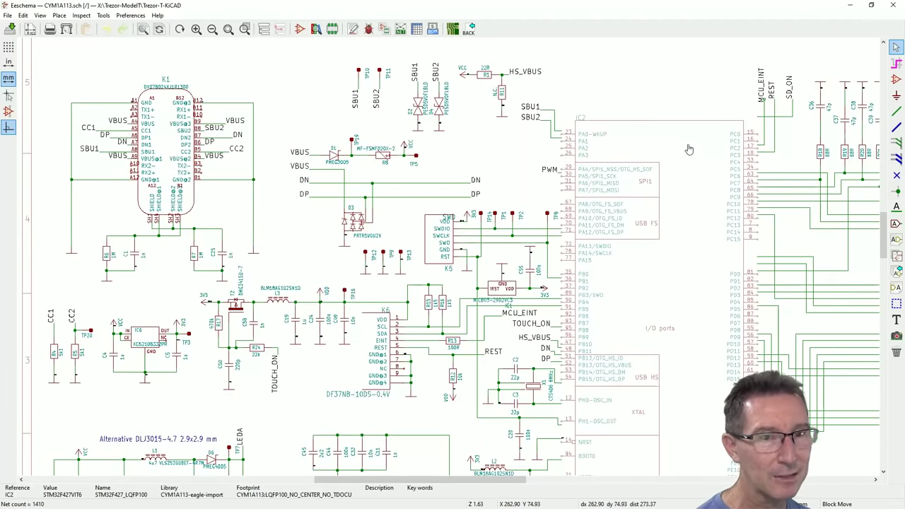
{"action": "left_click", "coordinate": [689, 136]}
Select the STM32F427_LQFP100 symbol IC2, view its symbol properties and close them without changes
{"action": "left_click", "coordinate": [656, 119]}
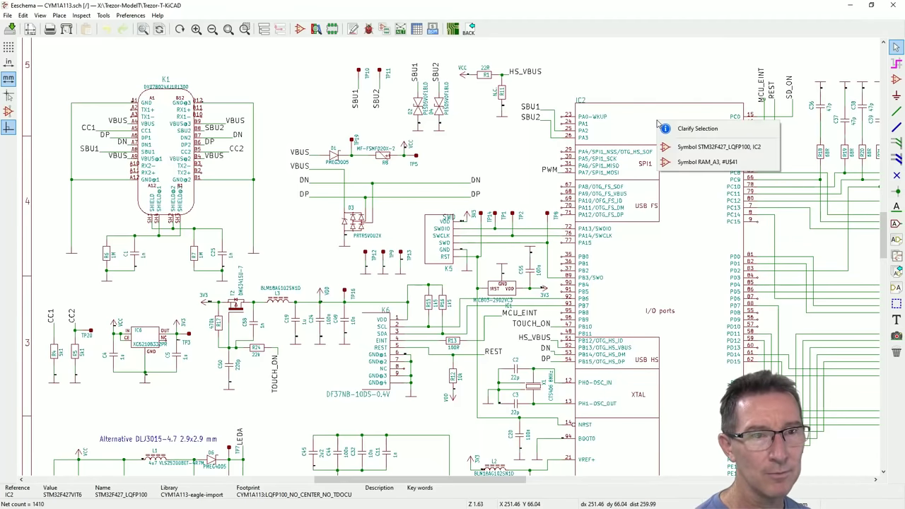
{"action": "left_click", "coordinate": [714, 146]}
{"action": "left_click", "coordinate": [682, 172]}
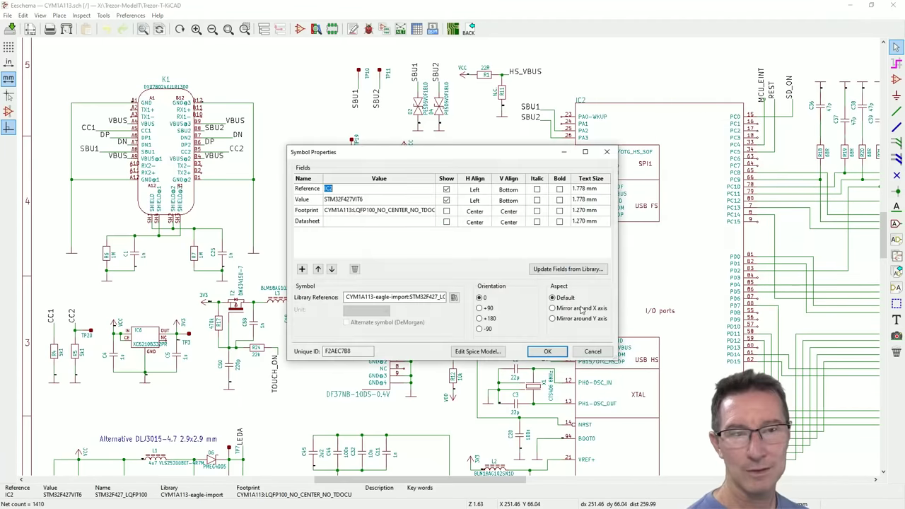
{"action": "left_click", "coordinate": [587, 351]}
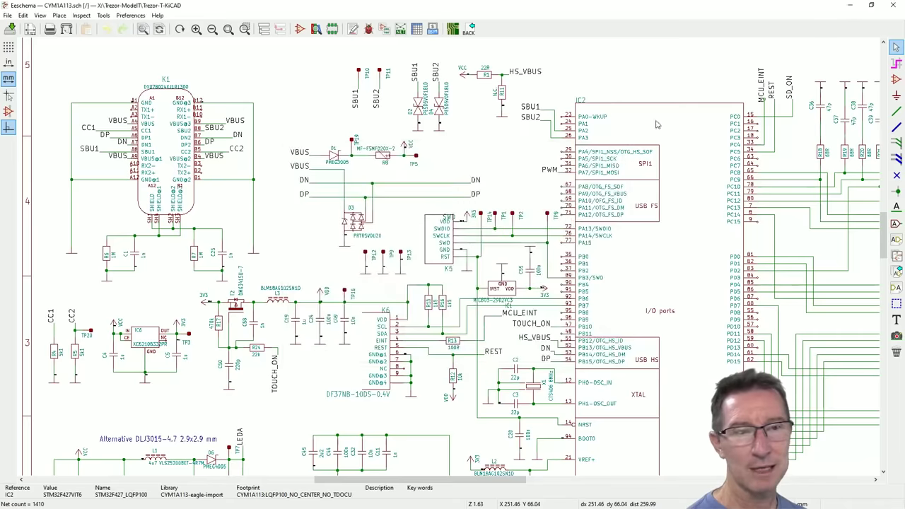
Look over the entire schematic sheet, from USB-C connector K1 and the microcontroller to the display connector and title block
{"action": "scroll", "coordinate": [406, 186], "scroll_direction": "down", "scroll_amount": 5}
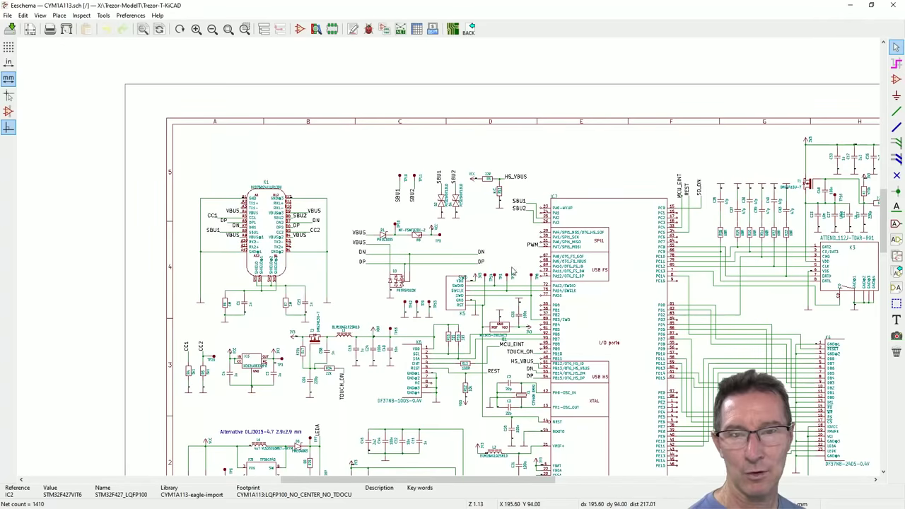
{"action": "scroll", "coordinate": [439, 242], "scroll_direction": "left", "scroll_amount": 2, "text": "ctrl"}
{"action": "scroll", "coordinate": [481, 227], "scroll_direction": "down", "scroll_amount": 5, "text": "shift"}
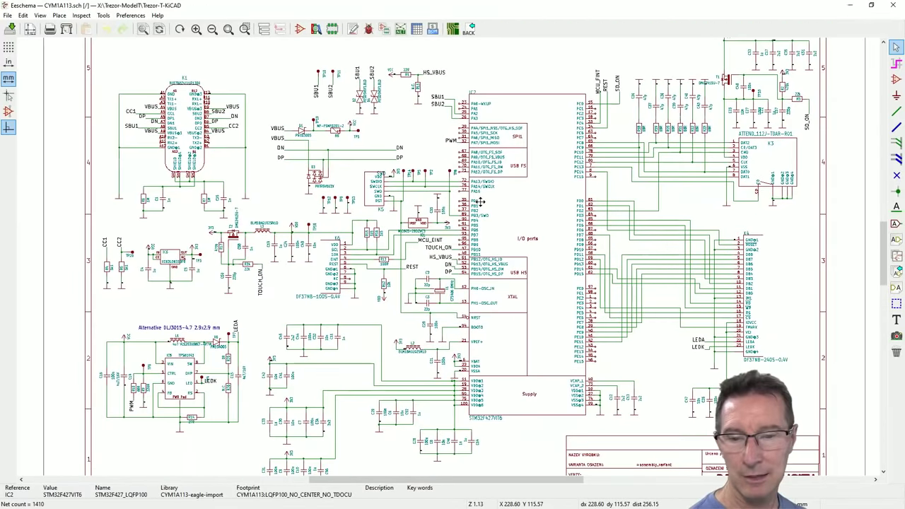
{"action": "scroll", "coordinate": [499, 214], "scroll_direction": "up", "scroll_amount": 2, "text": "shift"}
{"action": "scroll", "coordinate": [488, 213], "scroll_direction": "left", "scroll_amount": 1, "text": "ctrl"}
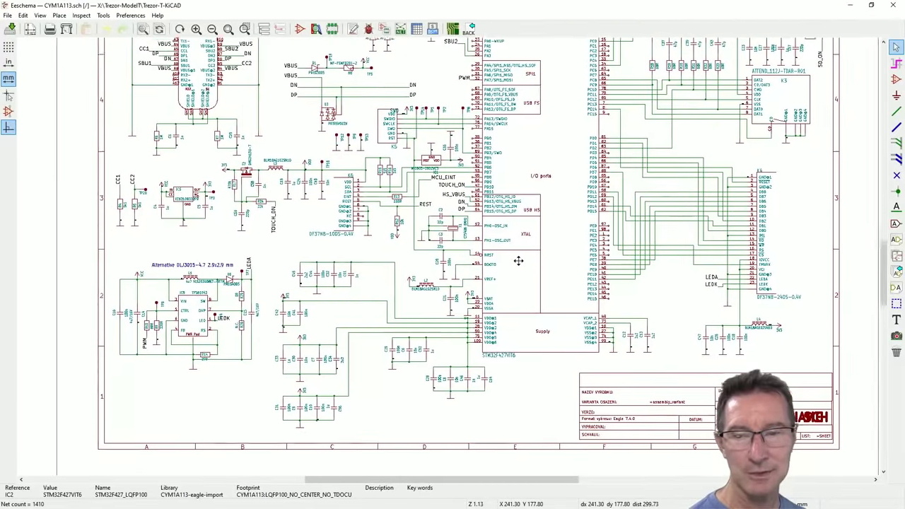
{"action": "scroll", "coordinate": [475, 210], "scroll_direction": "up", "scroll_amount": 3, "text": "shift"}
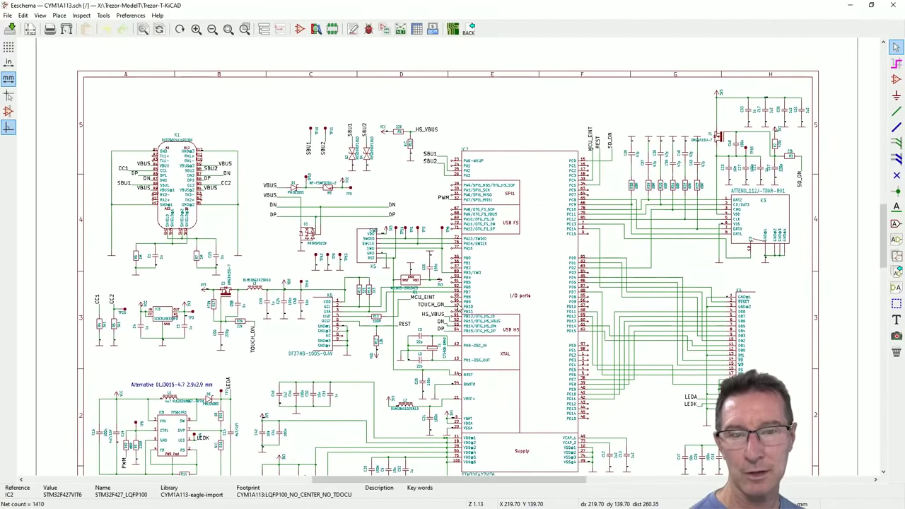
{"action": "scroll", "coordinate": [458, 308], "scroll_direction": "right", "scroll_amount": 1, "text": "ctrl"}
{"action": "scroll", "coordinate": [445, 267], "scroll_direction": "up", "scroll_amount": 6}
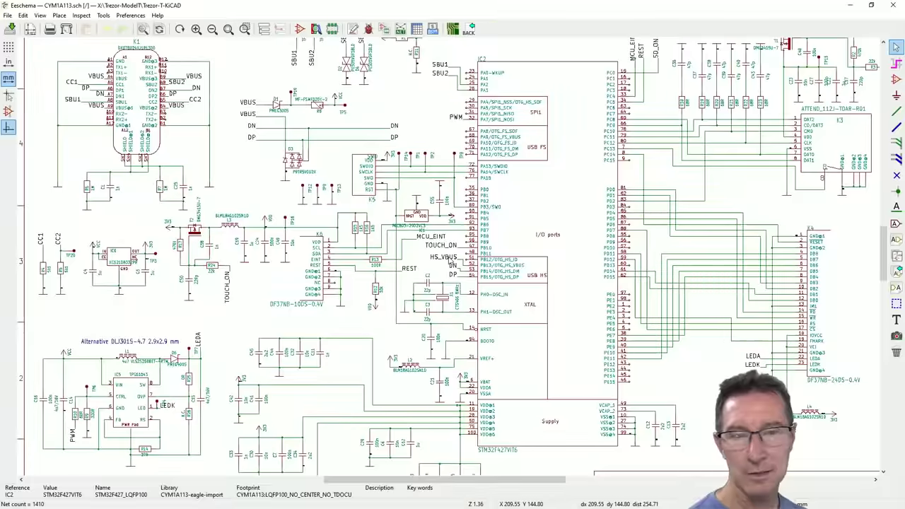
{"action": "scroll", "coordinate": [447, 260], "scroll_direction": "down", "scroll_amount": 8}
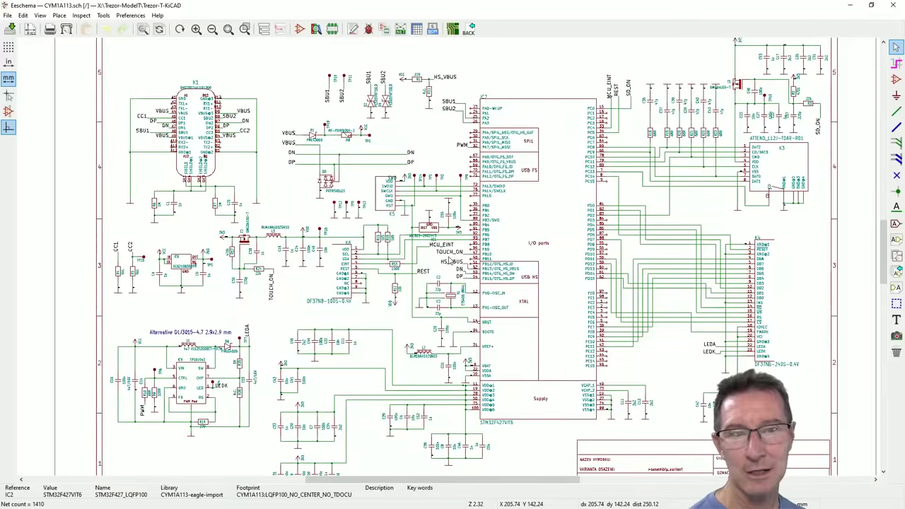
{"action": "scroll", "coordinate": [445, 261], "scroll_direction": "down", "scroll_amount": 1}
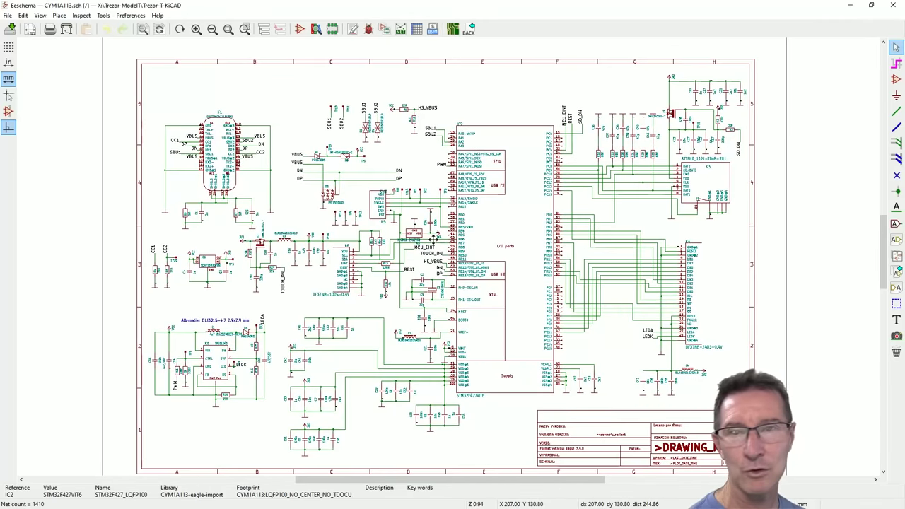
{"action": "scroll", "coordinate": [445, 269], "scroll_direction": "down", "scroll_amount": 1}
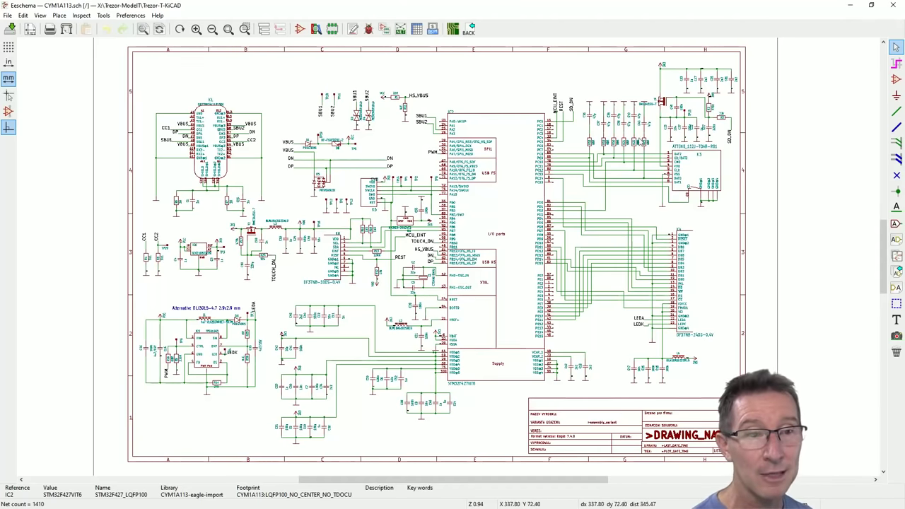
Switch to the board layout in Pcbnew and open the board in a maximized 3D Viewer window
{"action": "key", "text": "alt+Tab"}
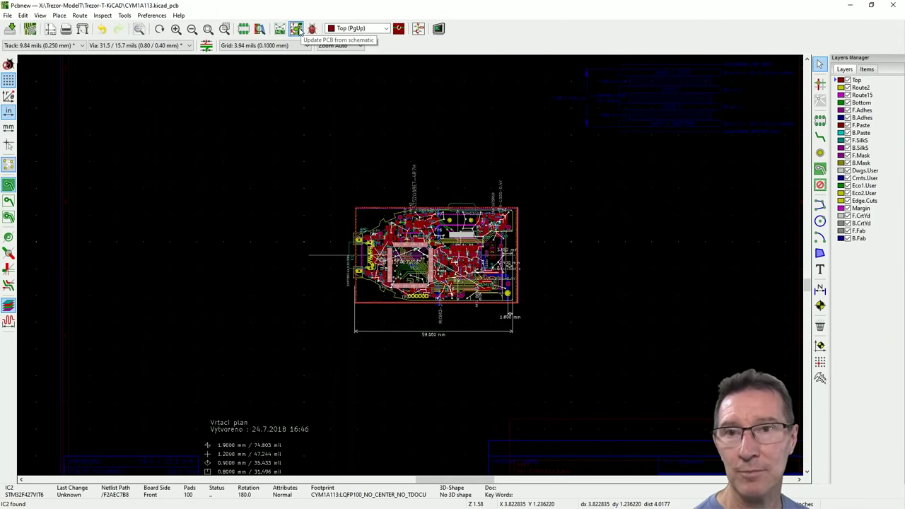
{"action": "scroll", "coordinate": [488, 302], "scroll_direction": "up", "scroll_amount": 3}
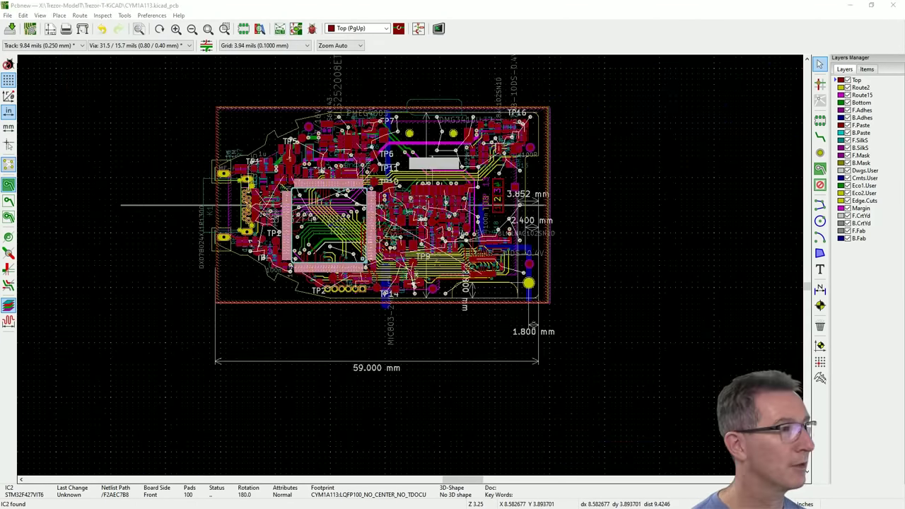
{"action": "key", "text": "alt+3"}
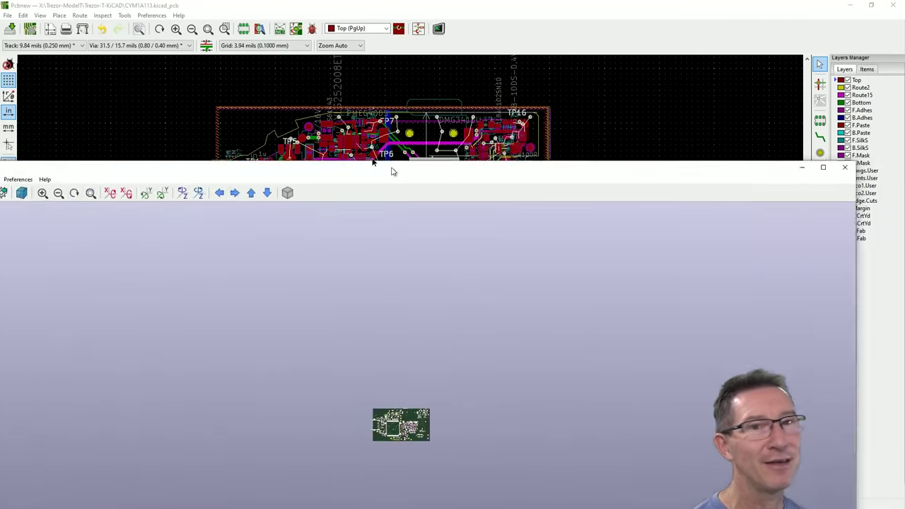
{"action": "left_click_drag", "start_coordinate": [391, 170], "coordinate": [307, 63]}
{"action": "left_click", "coordinate": [727, 55]}
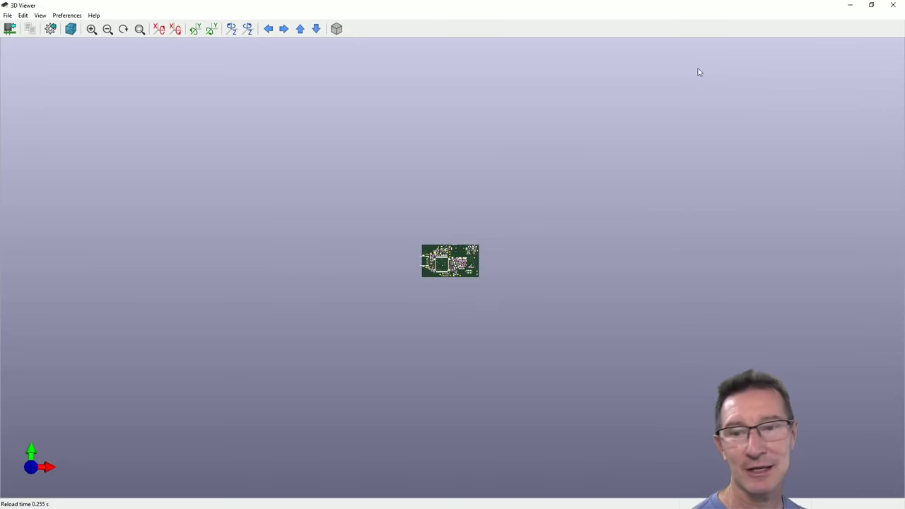
Examine the board's top side in 3D close up, tilting it to show the component pads around IC2
{"action": "scroll", "coordinate": [427, 238], "scroll_direction": "up", "scroll_amount": 10}
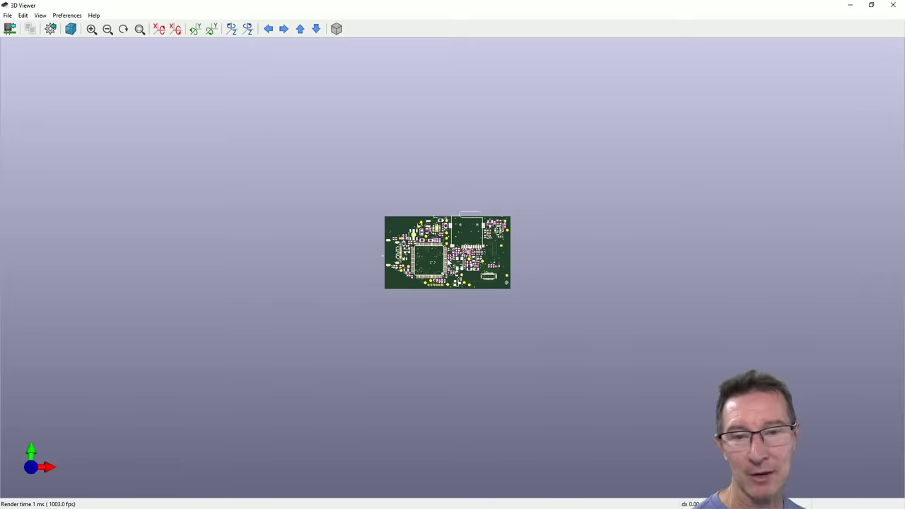
{"action": "scroll", "coordinate": [459, 249], "scroll_direction": "down", "scroll_amount": 3}
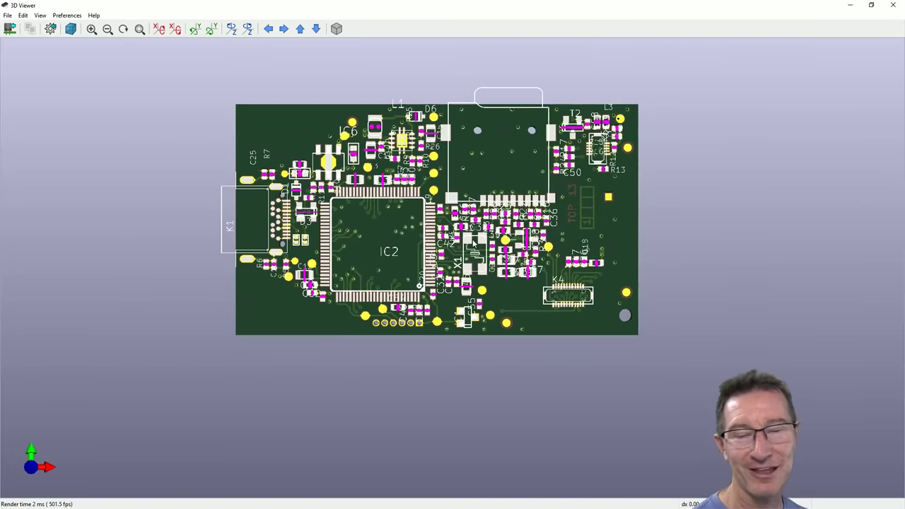
{"action": "right_click", "coordinate": [471, 241]}
{"action": "left_click_drag", "start_coordinate": [452, 235], "coordinate": [495, 198]}
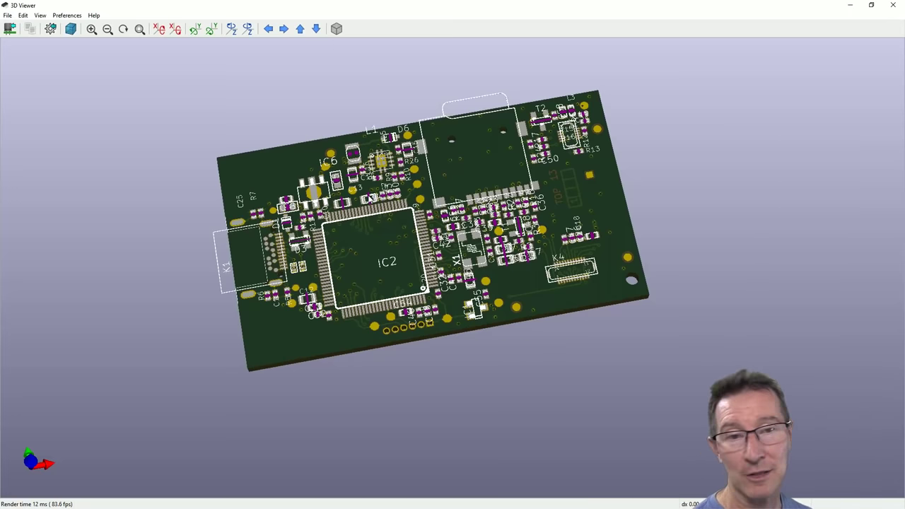
{"action": "scroll", "coordinate": [369, 197], "scroll_direction": "up", "scroll_amount": 2}
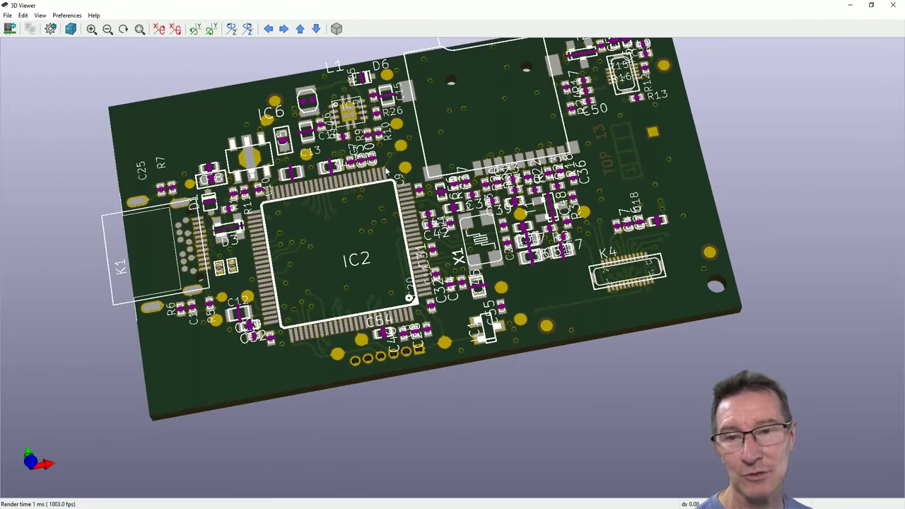
Inspect the parts around crystal X1 in 3D, and turn the board over to view its underside before returning to the top
{"action": "middle_click_drag", "start_coordinate": [388, 173], "coordinate": [413, 219]}
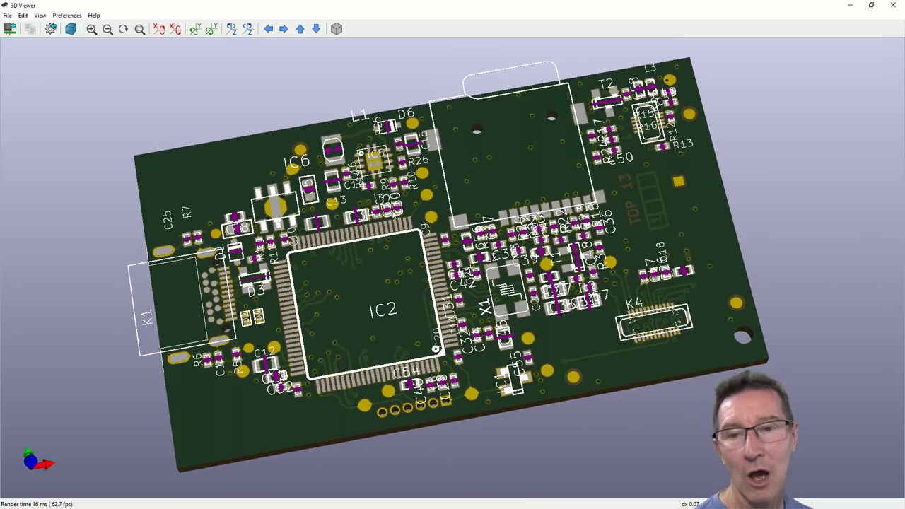
{"action": "scroll", "coordinate": [313, 206], "scroll_direction": "up", "scroll_amount": 5}
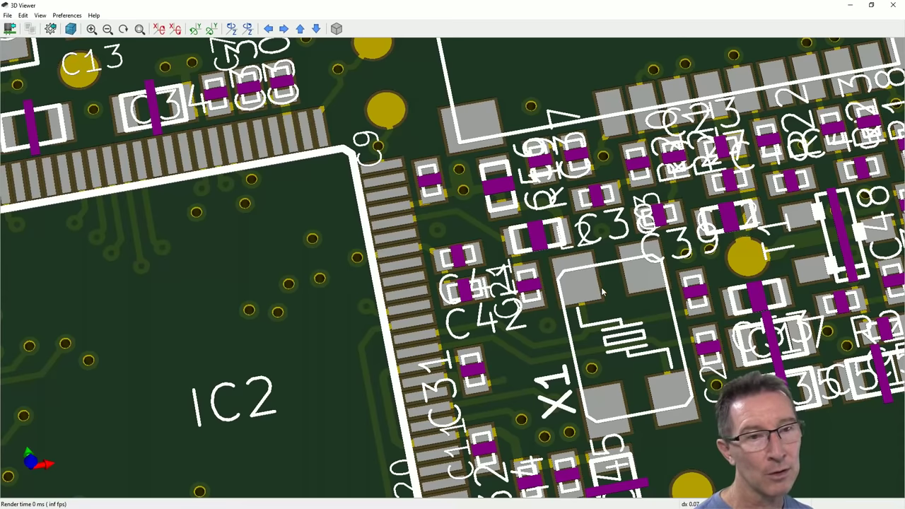
{"action": "scroll", "coordinate": [602, 292], "scroll_direction": "down", "scroll_amount": 3}
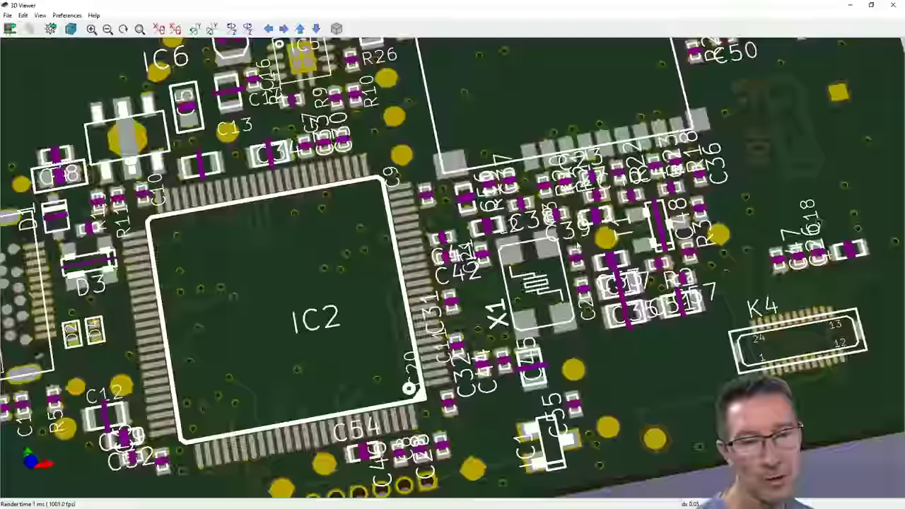
{"action": "key", "text": "shift+z"}
{"action": "scroll", "coordinate": [471, 252], "scroll_direction": "down", "scroll_amount": 6}
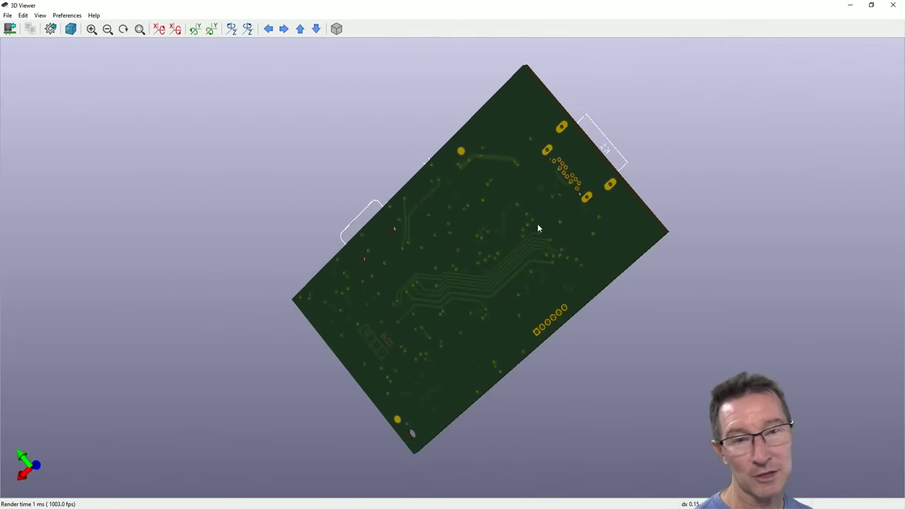
{"action": "left_click_drag", "start_coordinate": [558, 224], "coordinate": [397, 276]}
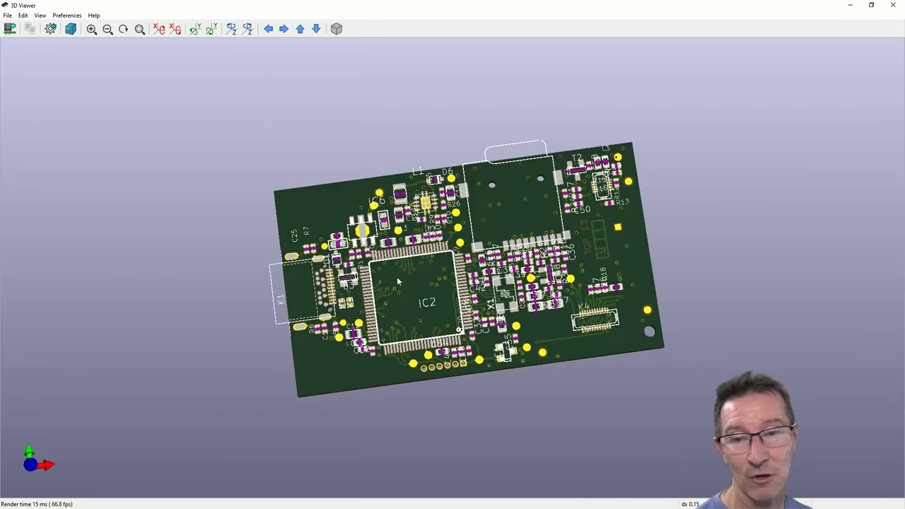
Examine the pads, vias and traces at the corner of IC2 near C9 up close, and return to the whole board
{"action": "scroll", "coordinate": [361, 288], "scroll_direction": "up", "scroll_amount": 4}
{"action": "scroll", "coordinate": [361, 287], "scroll_direction": "up", "scroll_amount": 2}
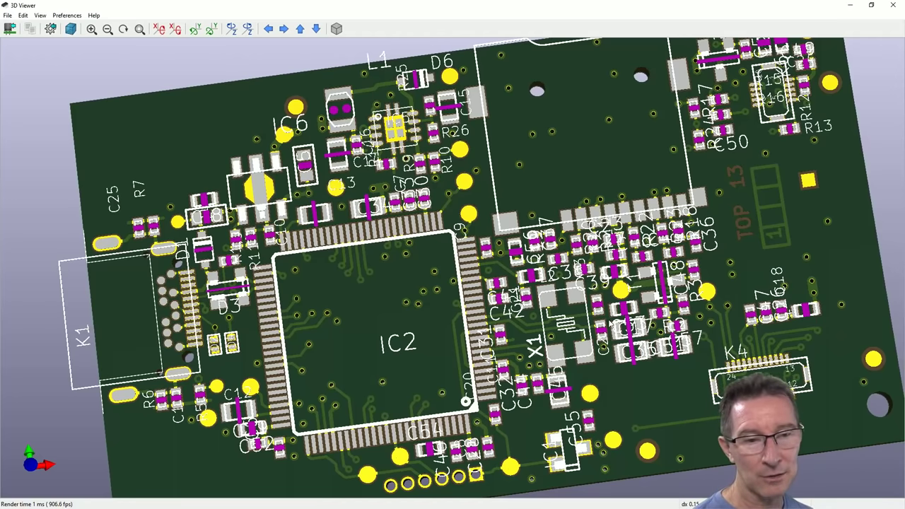
{"action": "scroll", "coordinate": [527, 247], "scroll_direction": "up", "scroll_amount": 2}
{"action": "scroll", "coordinate": [526, 248], "scroll_direction": "up", "scroll_amount": 5}
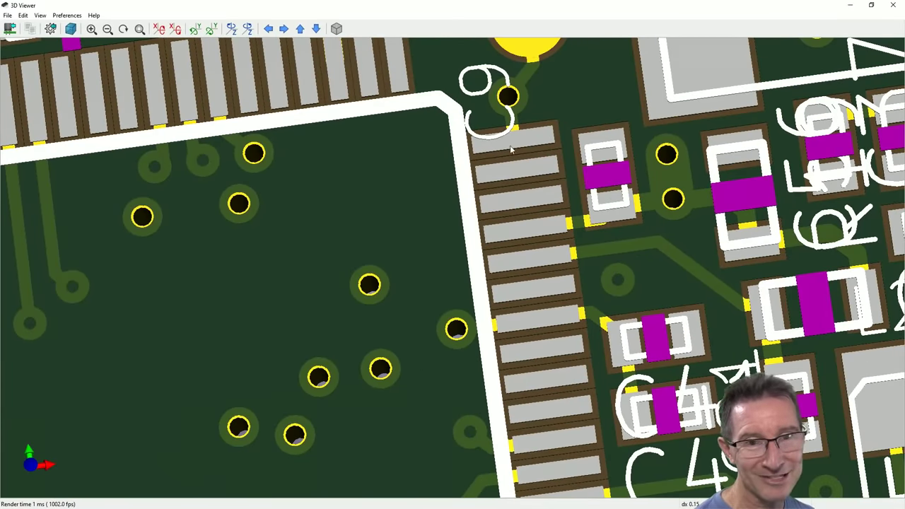
{"action": "scroll", "coordinate": [408, 272], "scroll_direction": "down", "scroll_amount": 7}
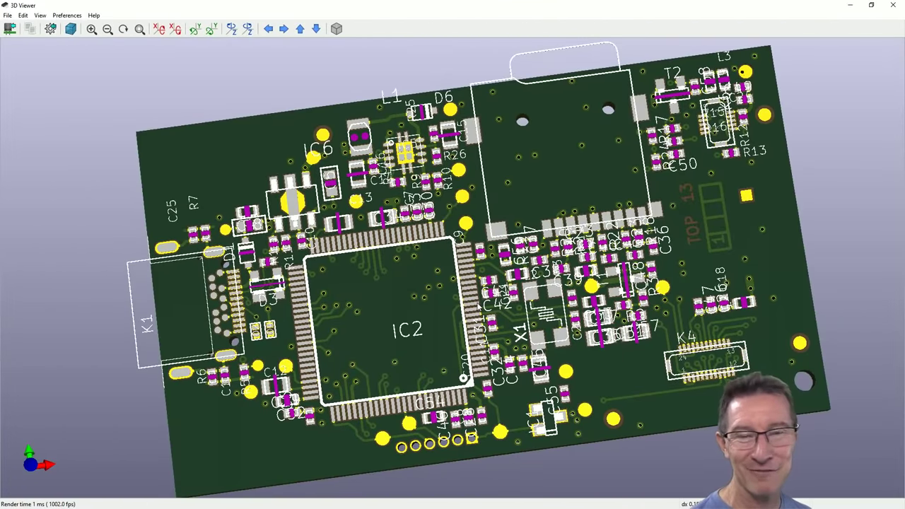
{"action": "scroll", "coordinate": [527, 265], "scroll_direction": "down", "scroll_amount": 4}
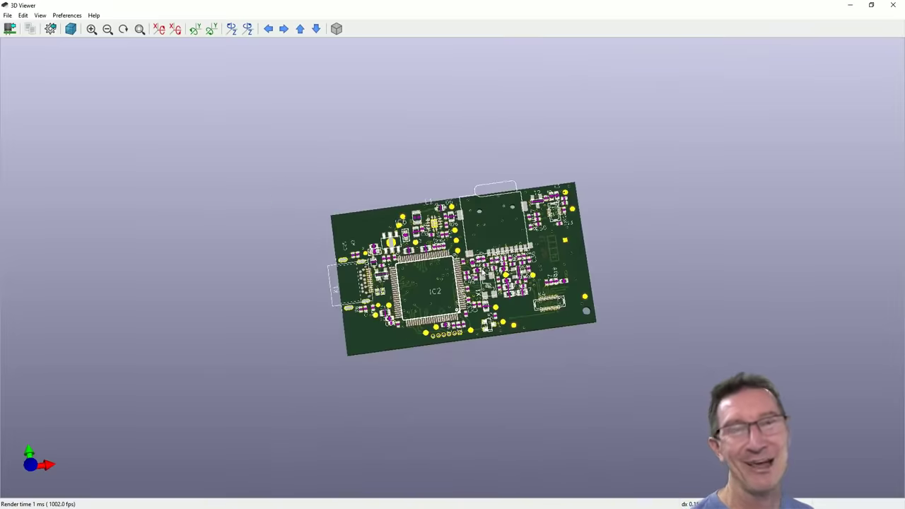
Tilt the 3D board to show its top side and edge at an angle, and switch back to the schematic in Eeschema
{"action": "scroll", "coordinate": [483, 272], "scroll_direction": "up", "scroll_amount": 3}
{"action": "left_click_drag", "start_coordinate": [476, 276], "coordinate": [476, 243]}
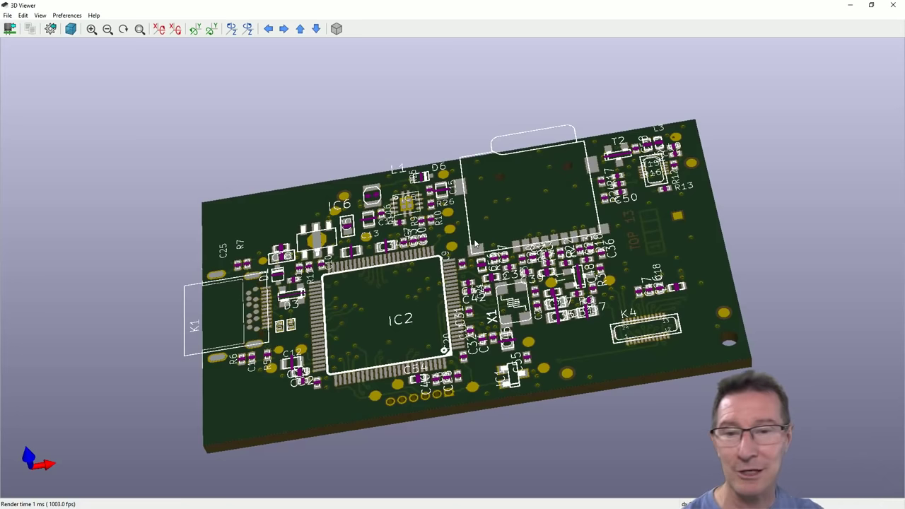
{"action": "scroll", "coordinate": [428, 237], "scroll_direction": "up", "scroll_amount": 2}
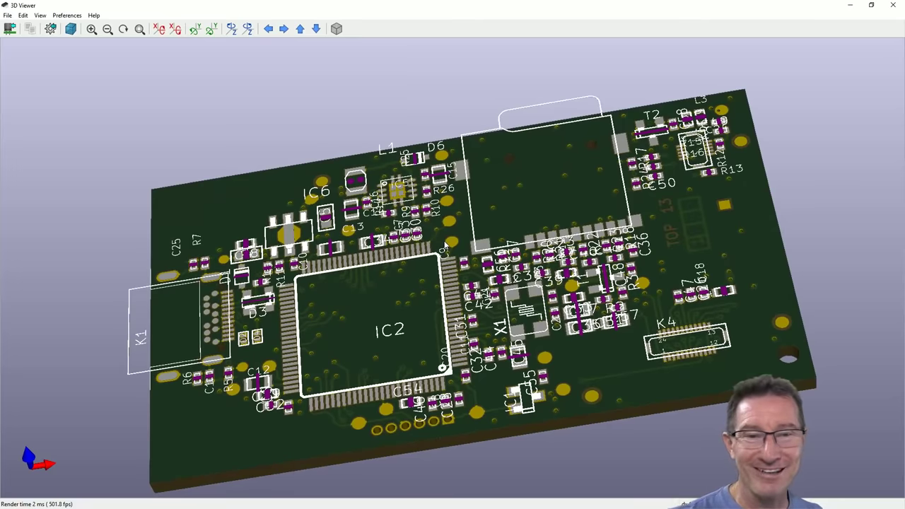
{"action": "middle_click_drag", "start_coordinate": [463, 273], "coordinate": [451, 241]}
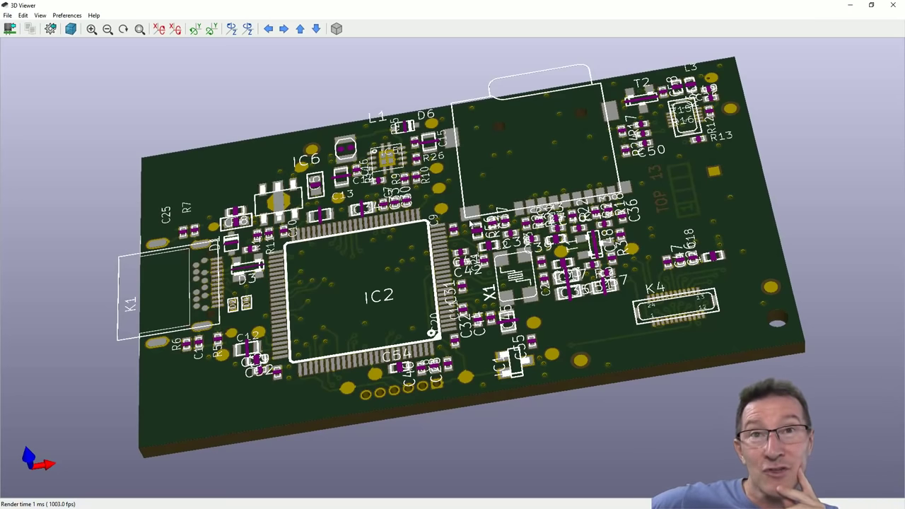
{"action": "key", "text": "alt+Tab"}
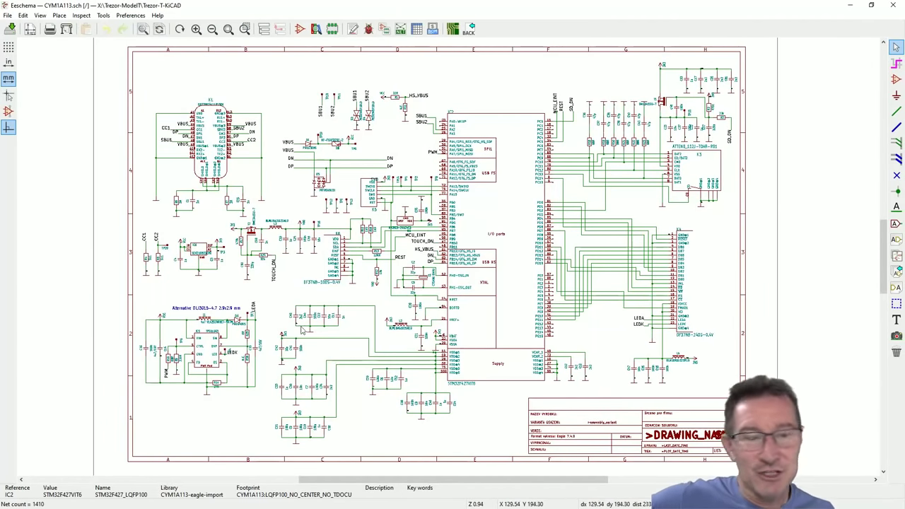